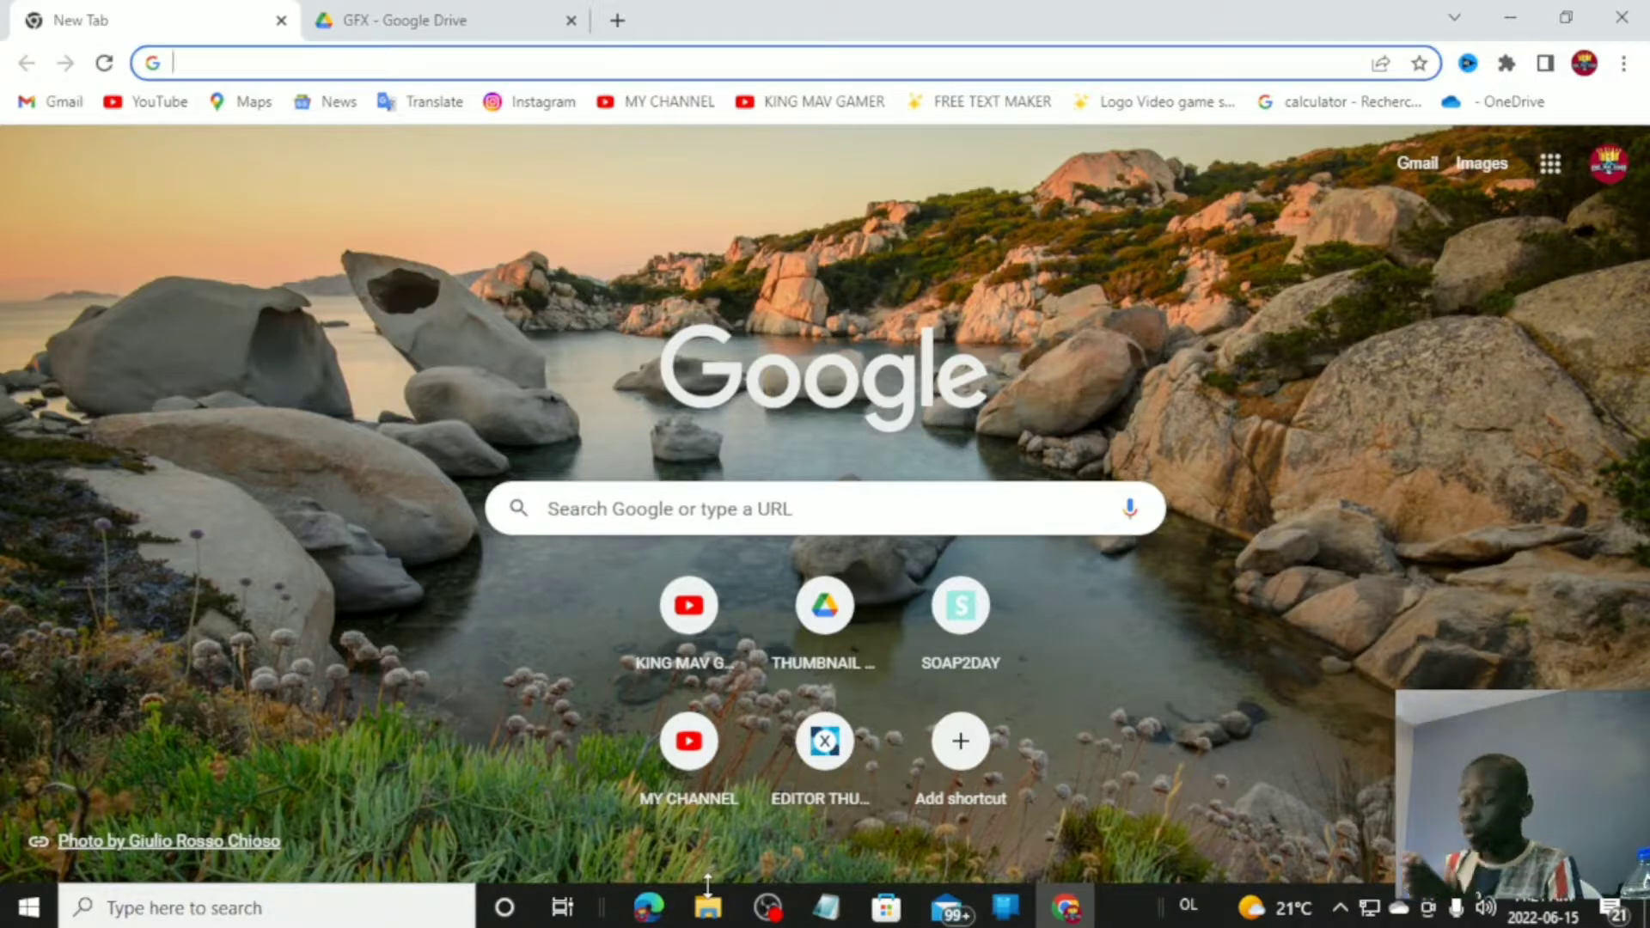
Step: Load the Pixlr X editor at pixlr.com/x/#editor from Chrome's address bar
text(PI)
text(XL)
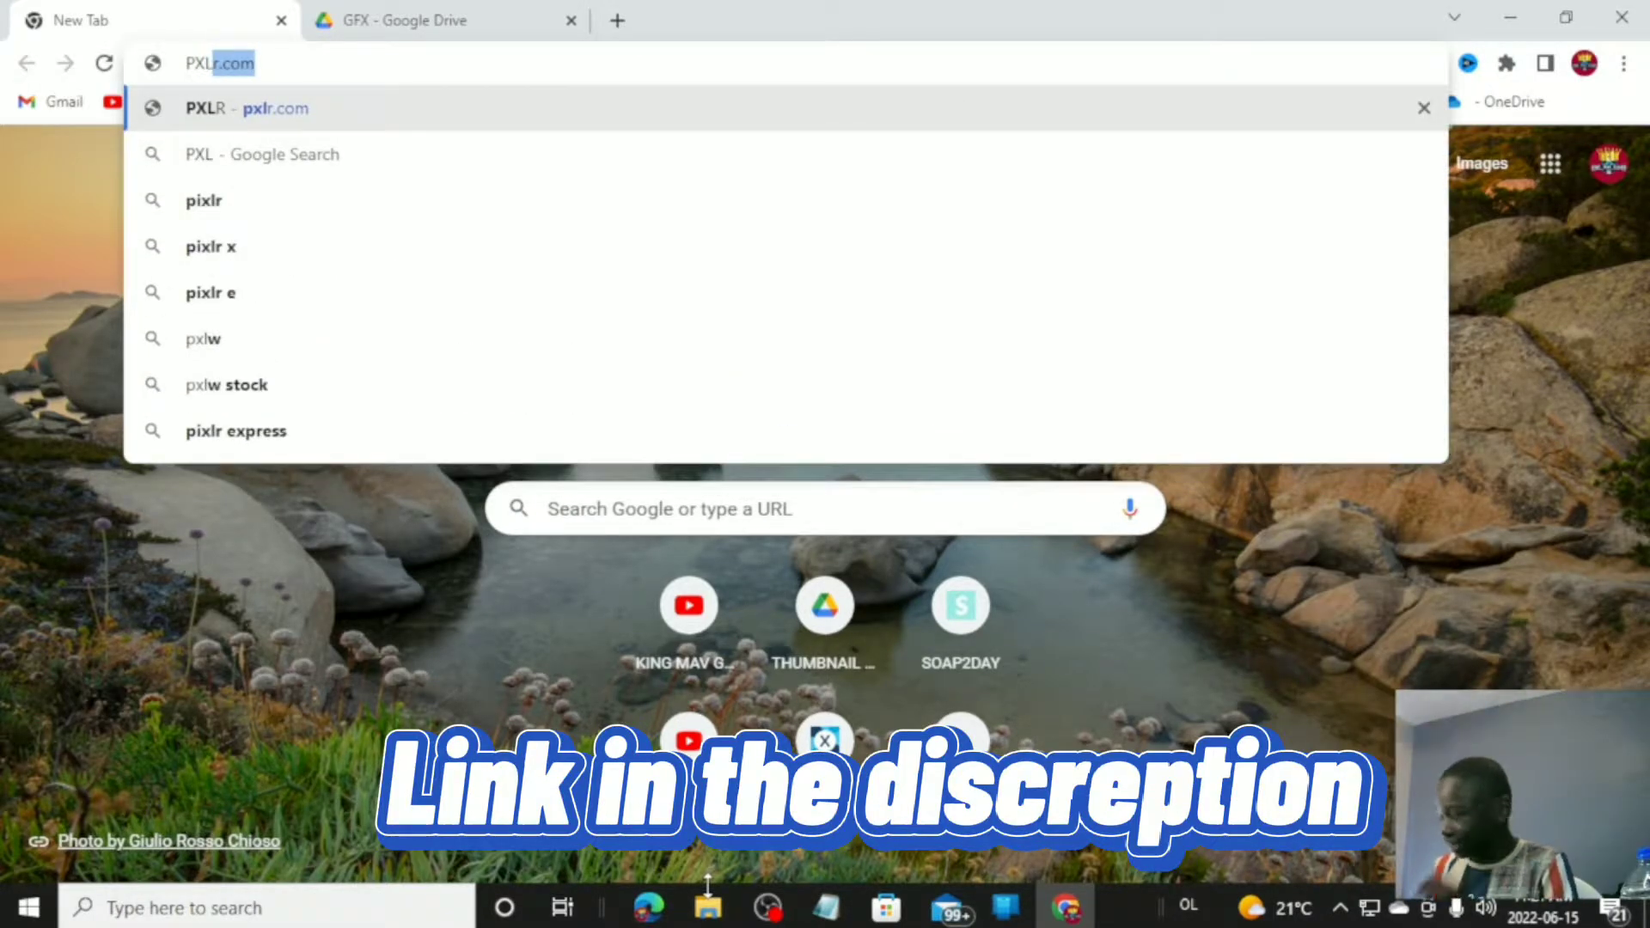
text(R)
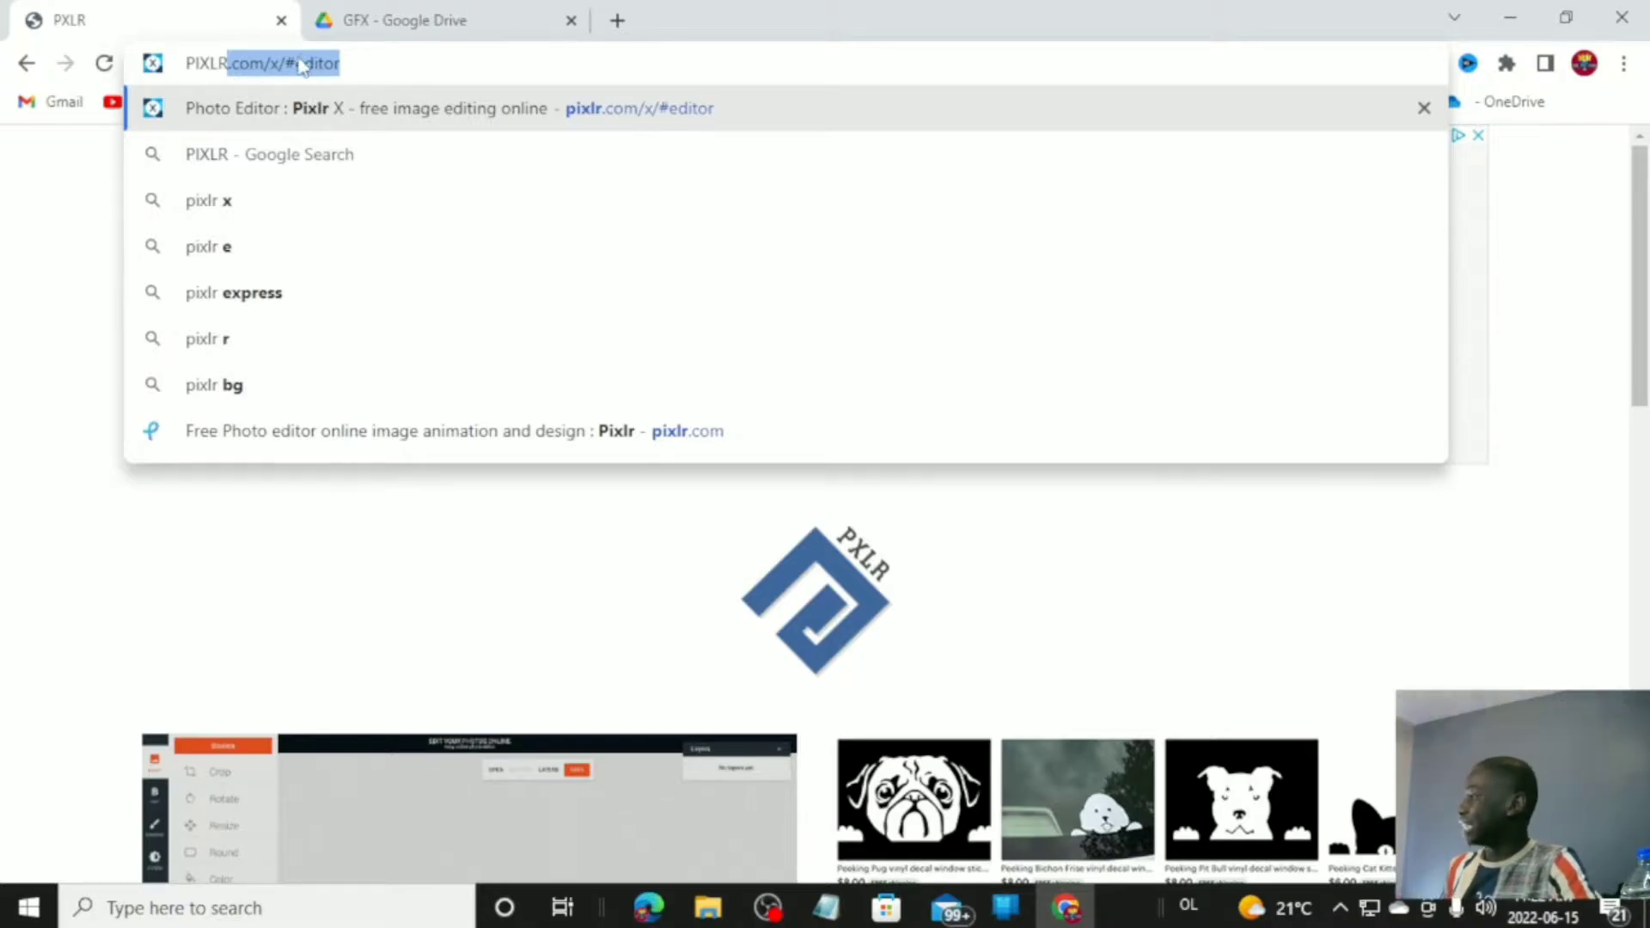
click(297, 101)
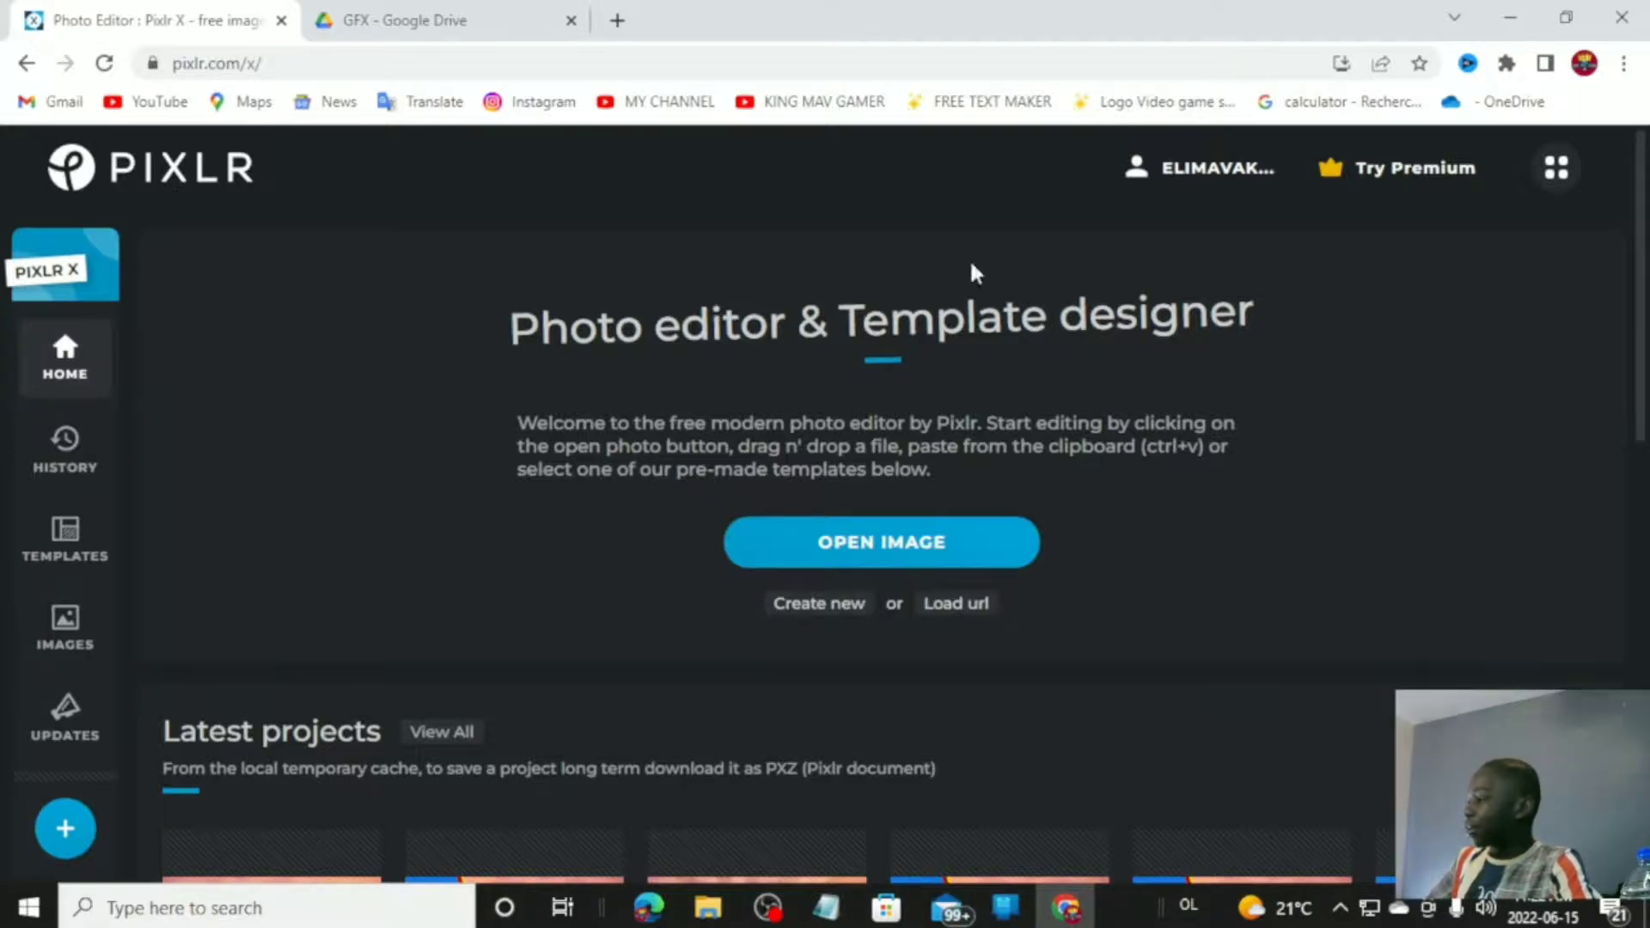
Step: Cancel the local Open dialog in Pixlr X and switch to the GFX Google Drive folder
click(894, 543)
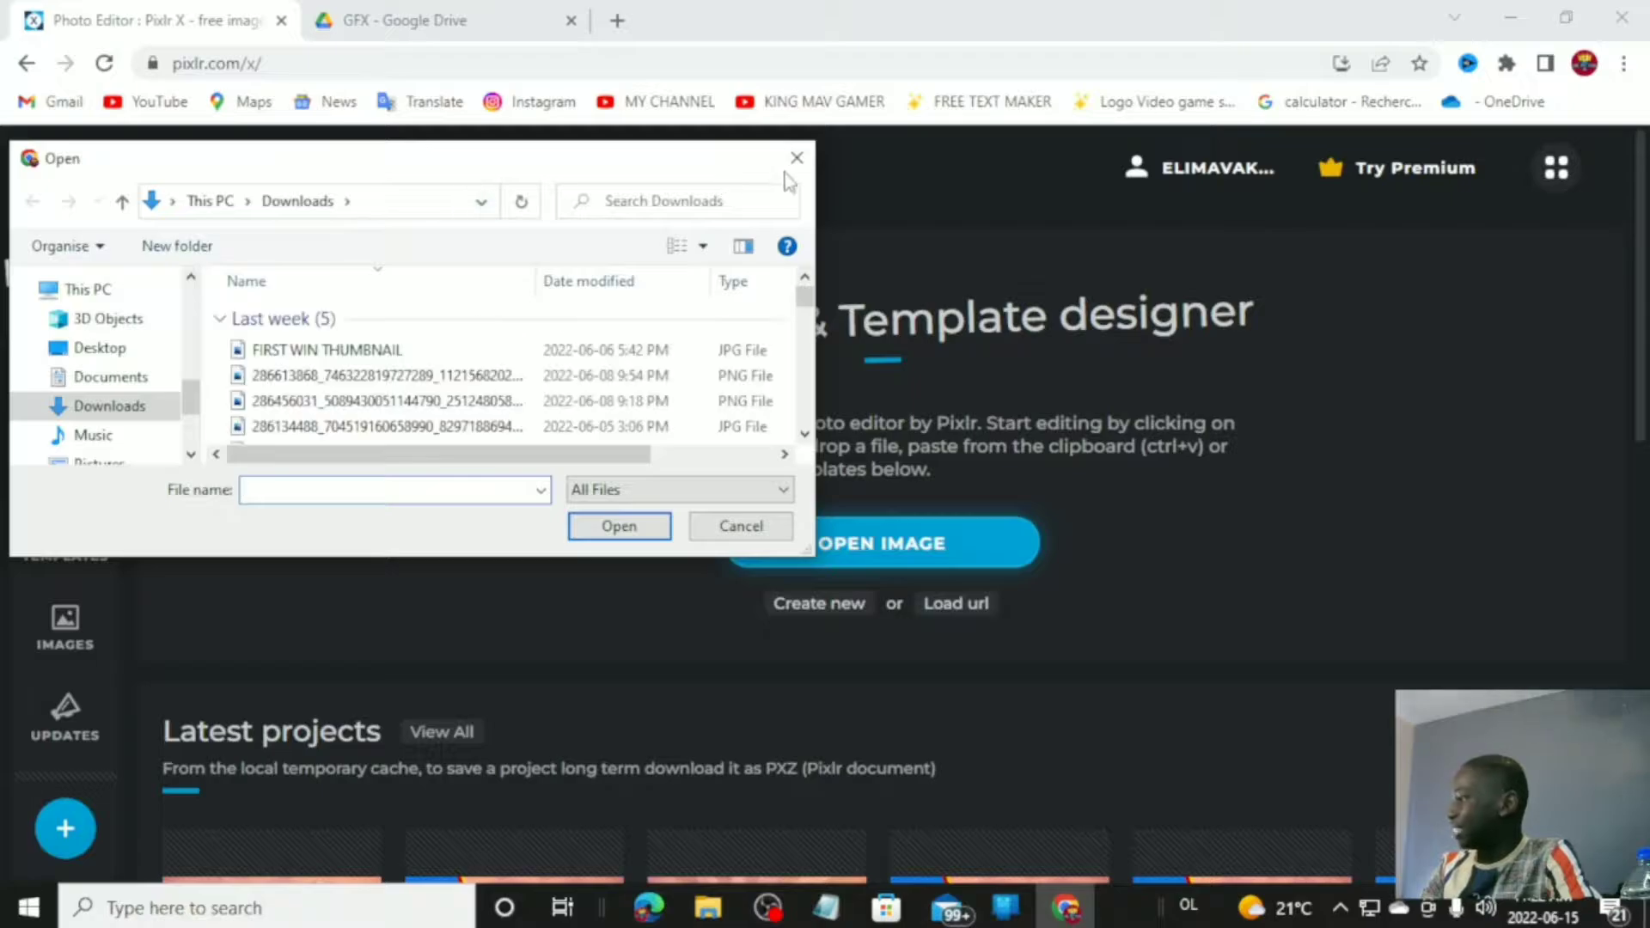
click(795, 158)
click(357, 25)
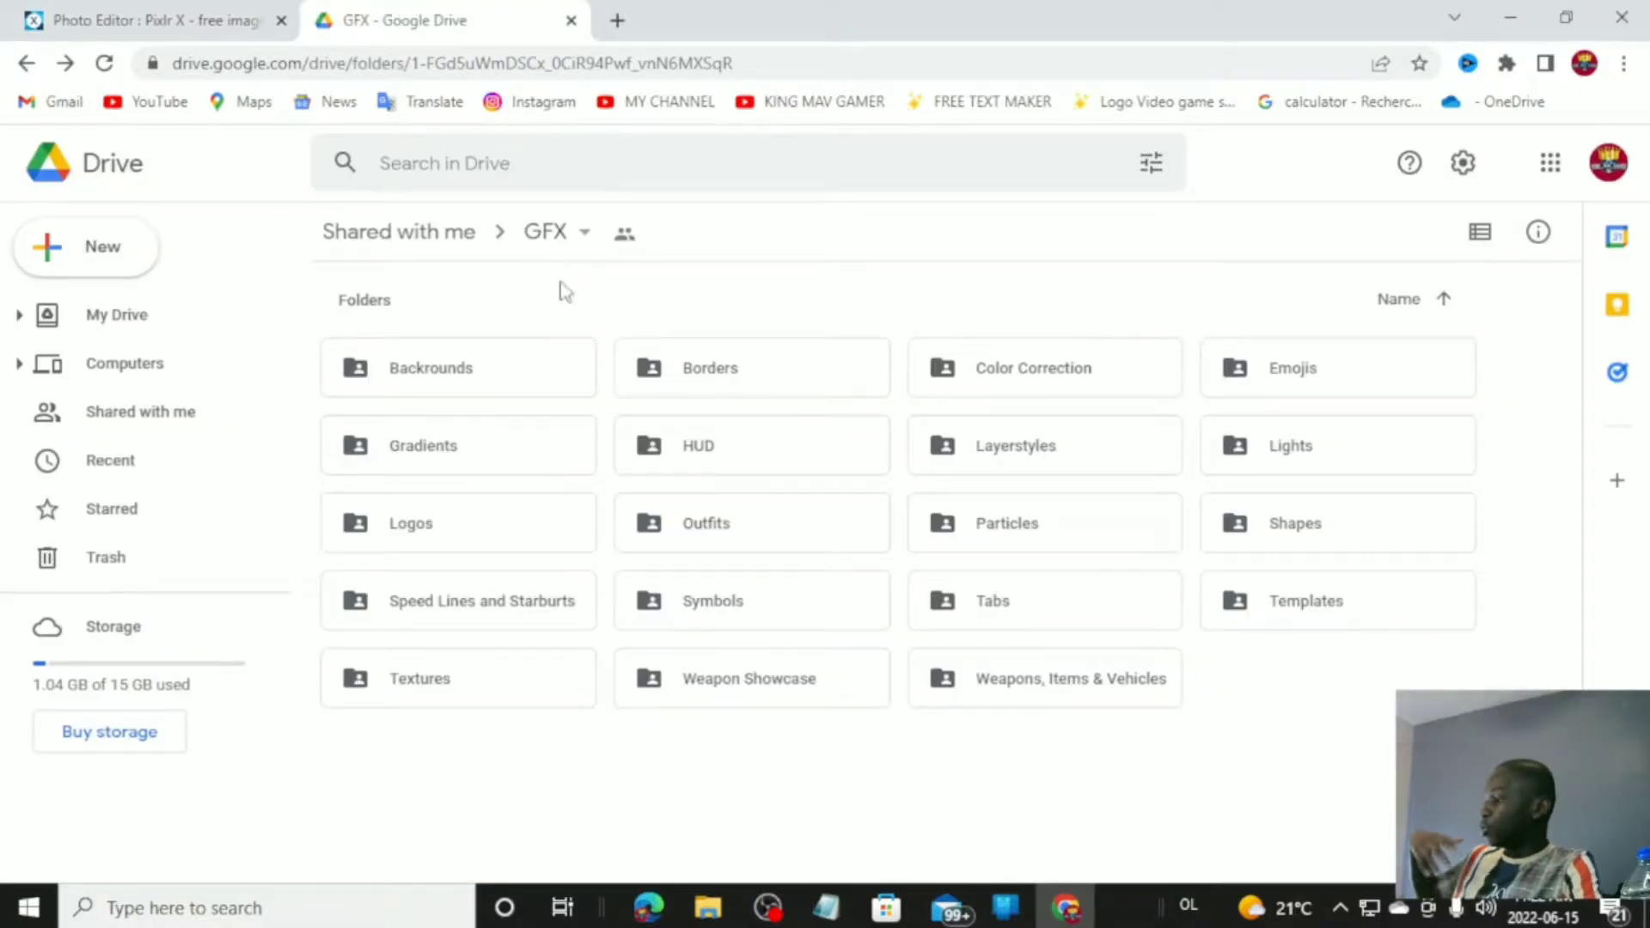
Step: Preview and download Fortnite Clean Backround 2.png from the Backrounds folder, then return to Pixlr
click(411, 374)
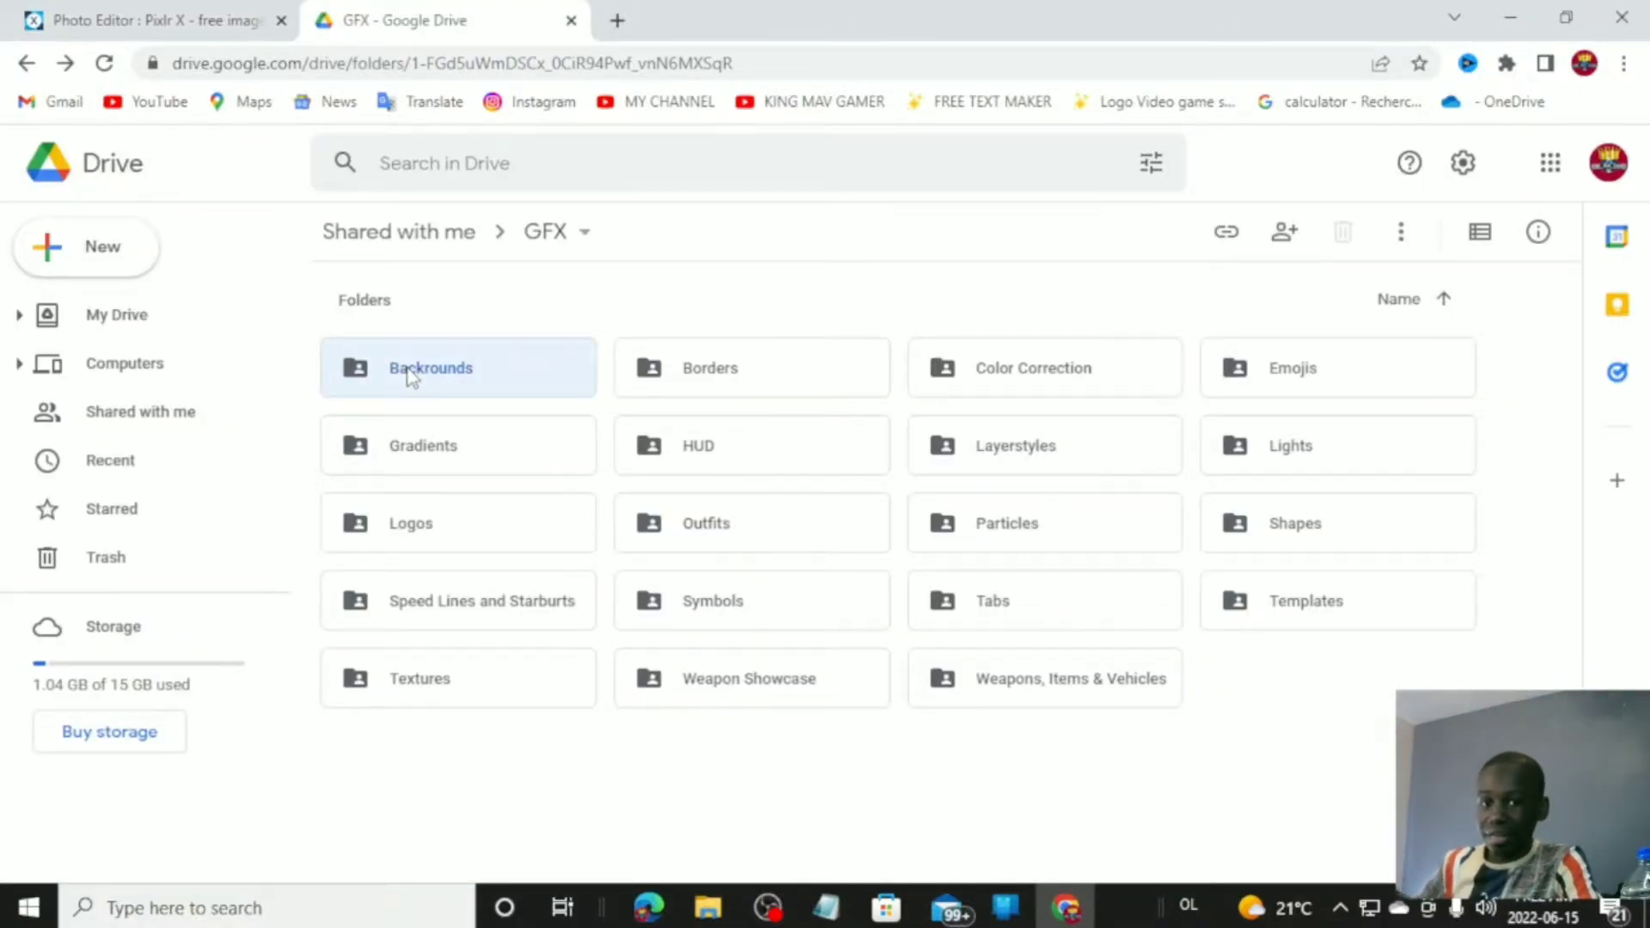
double_click(410, 375)
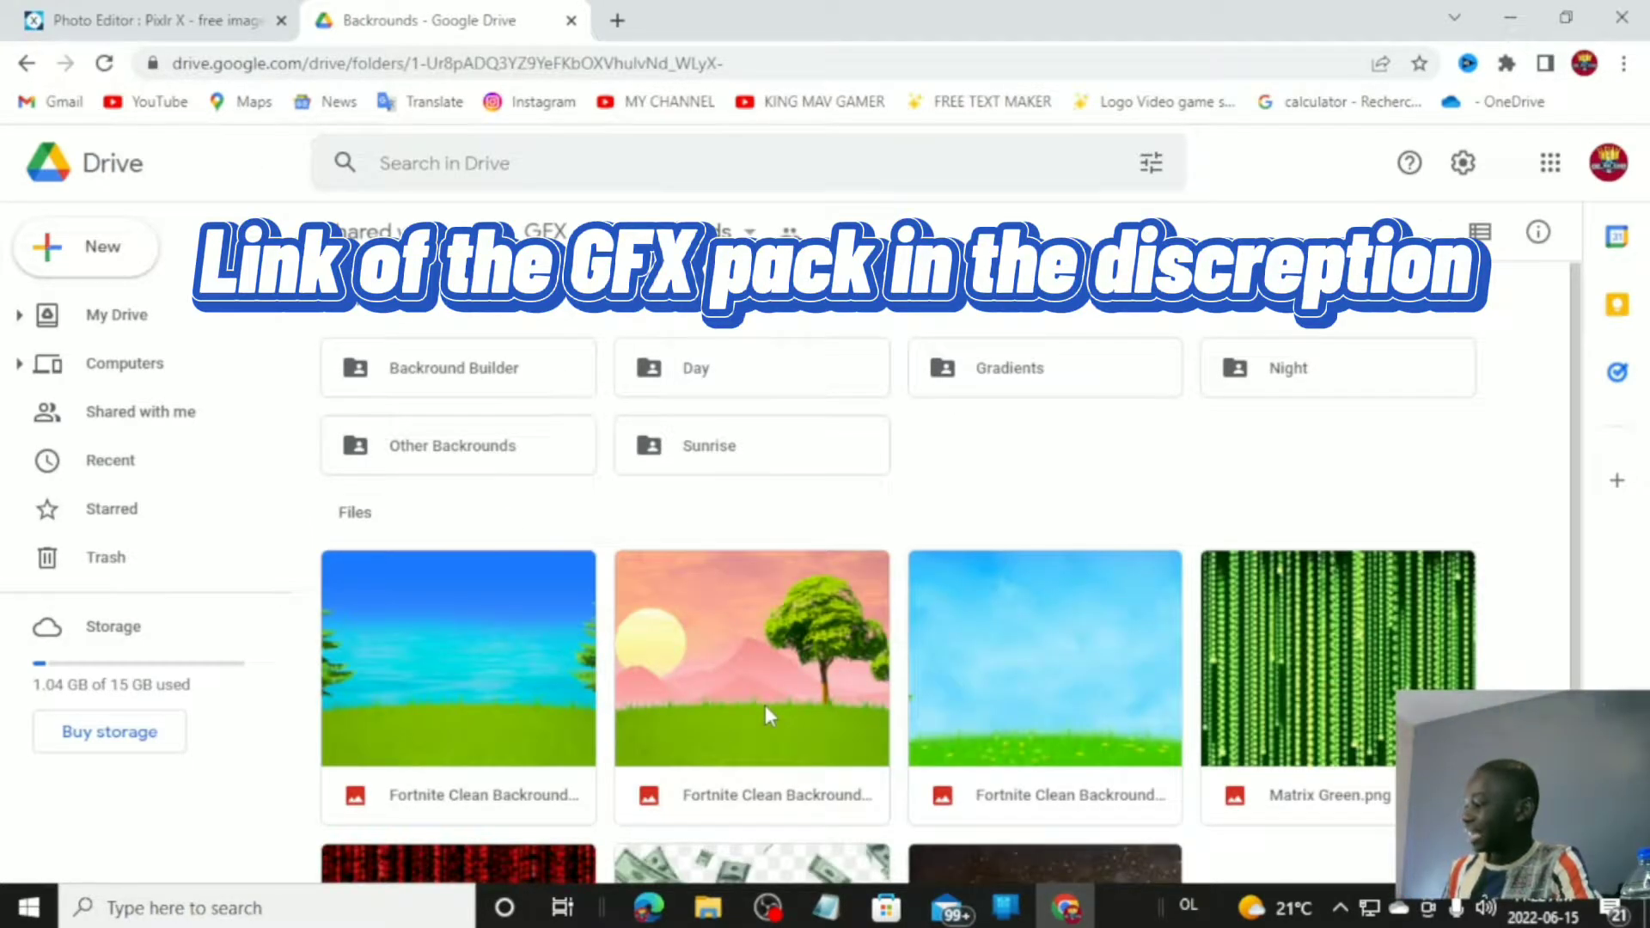
double_click(765, 706)
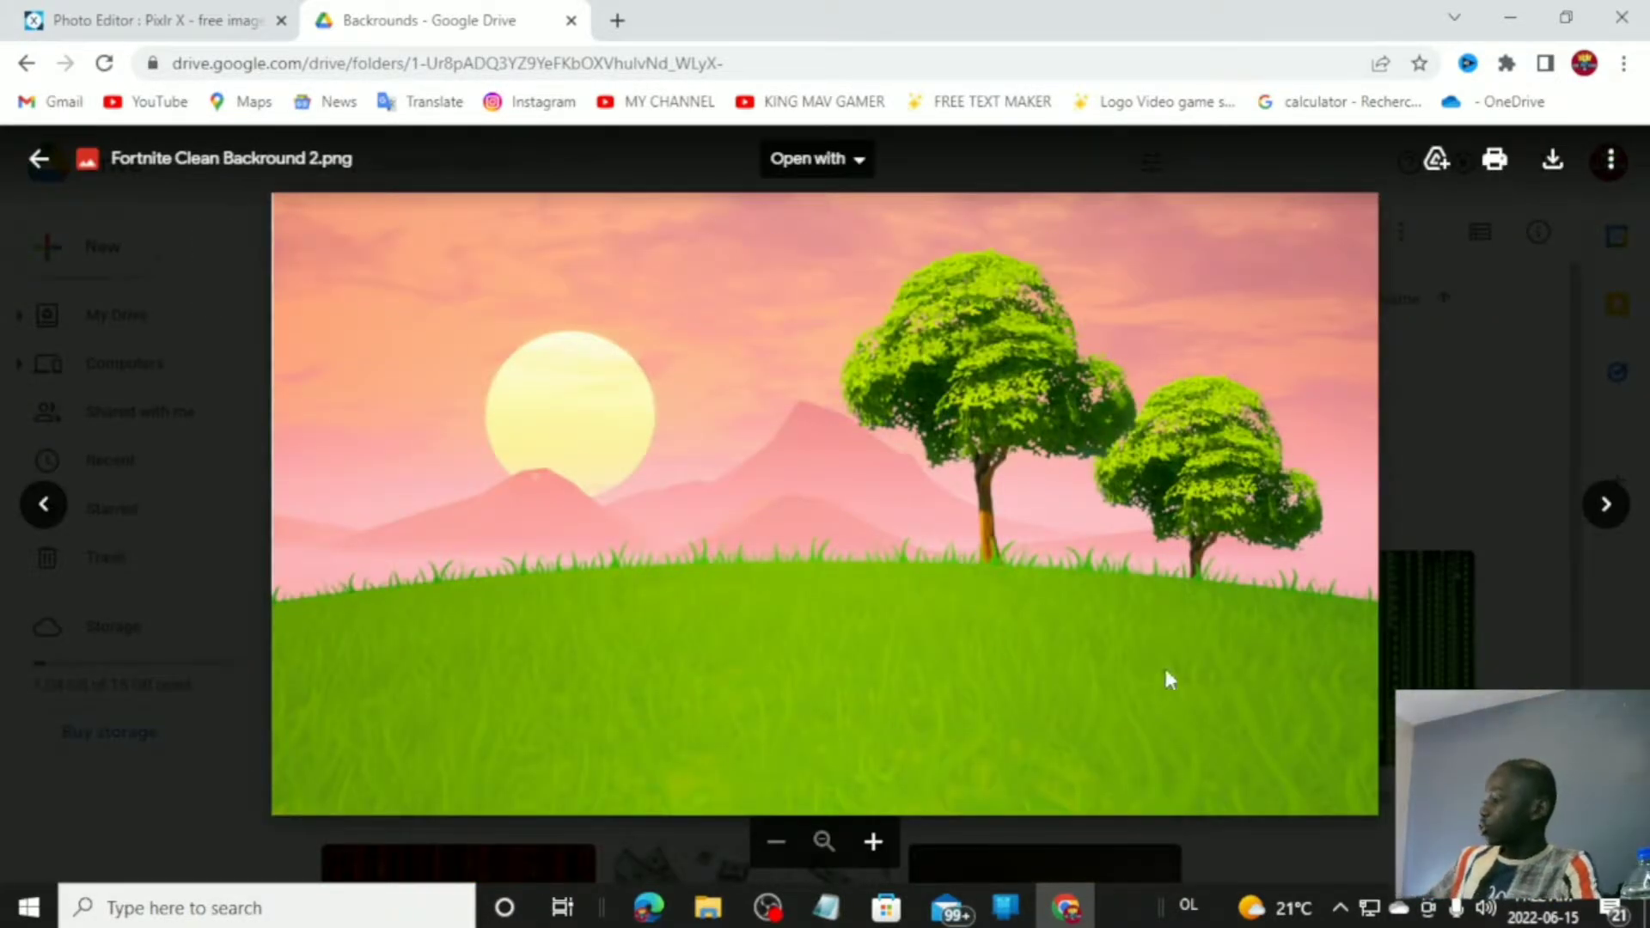
click(35, 158)
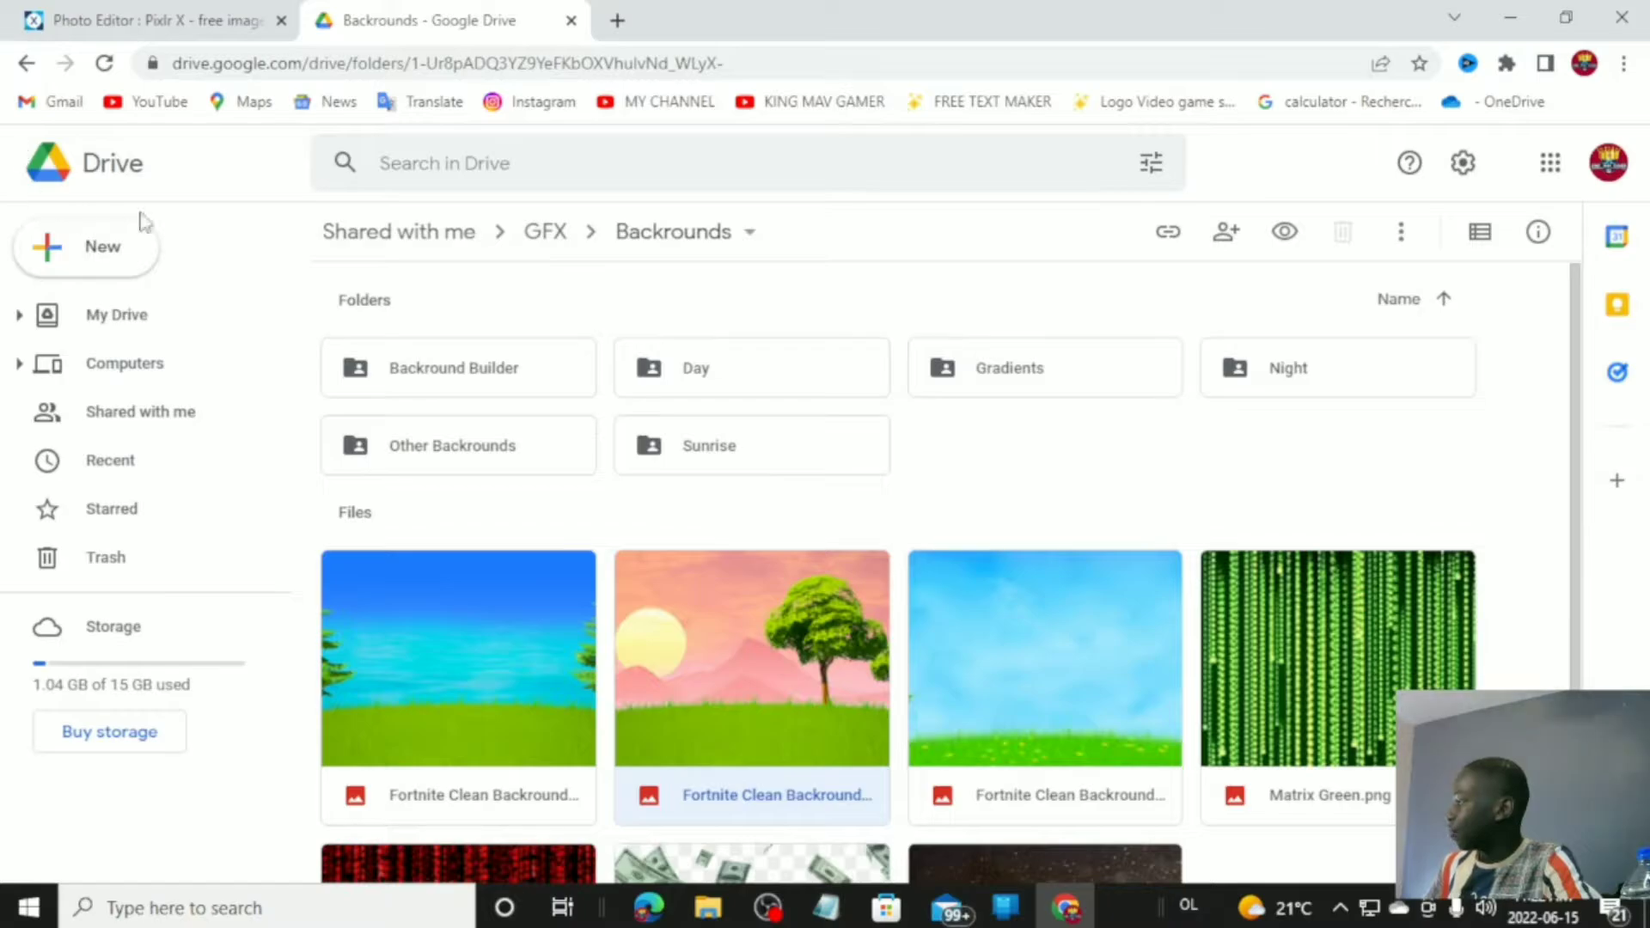
click(26, 62)
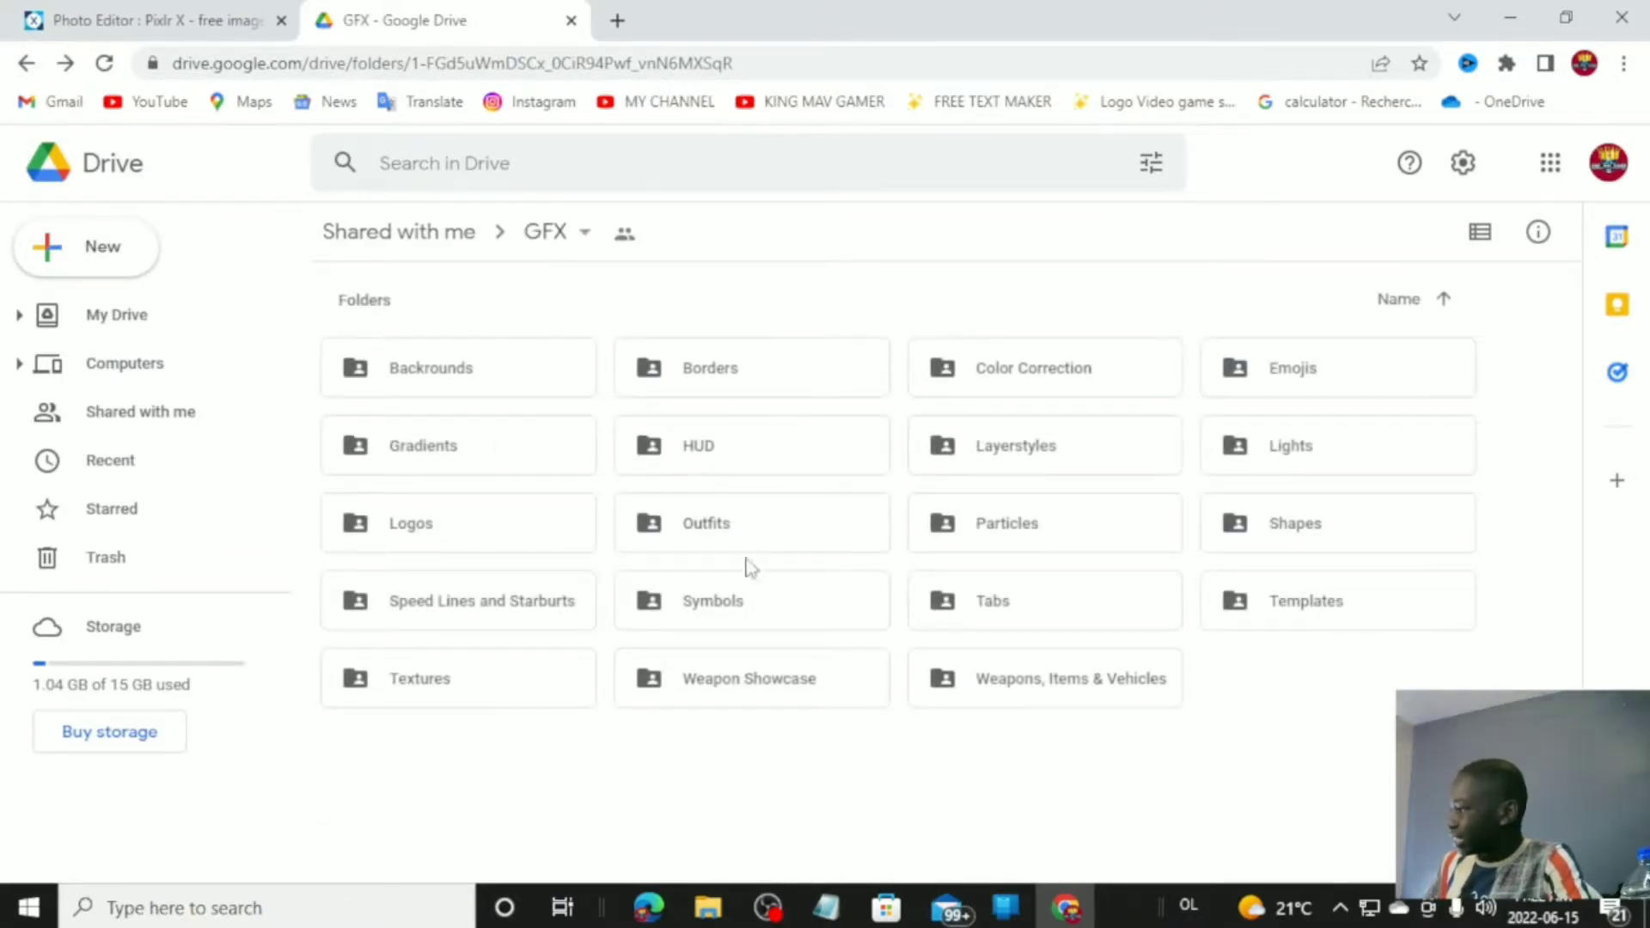
double_click(471, 384)
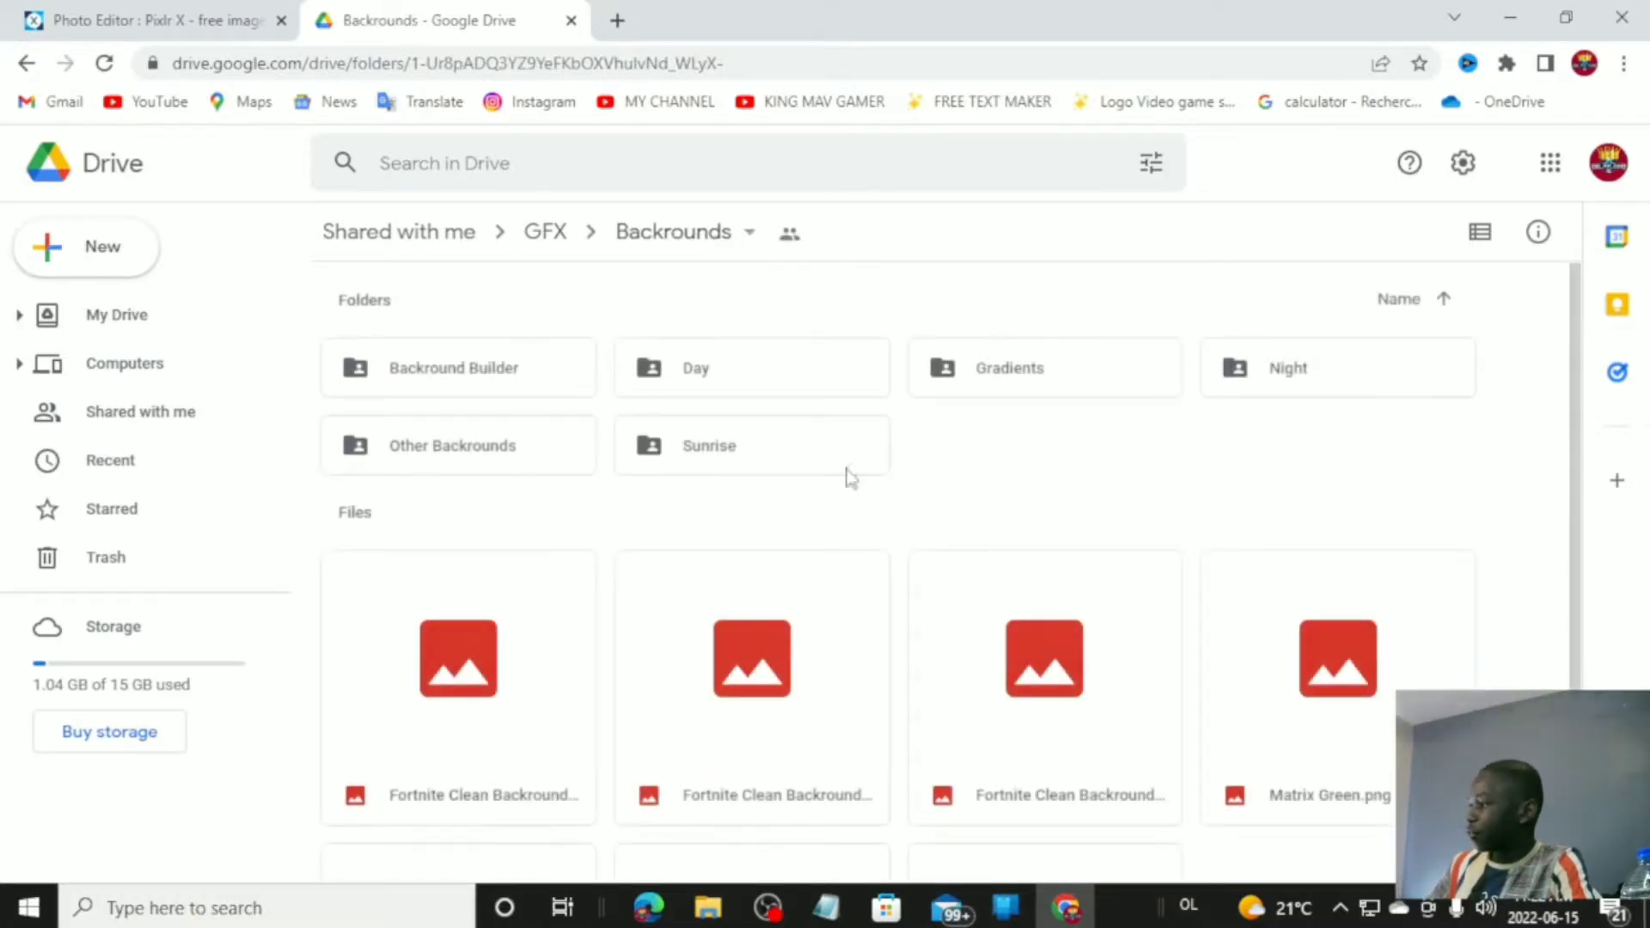
double_click(753, 715)
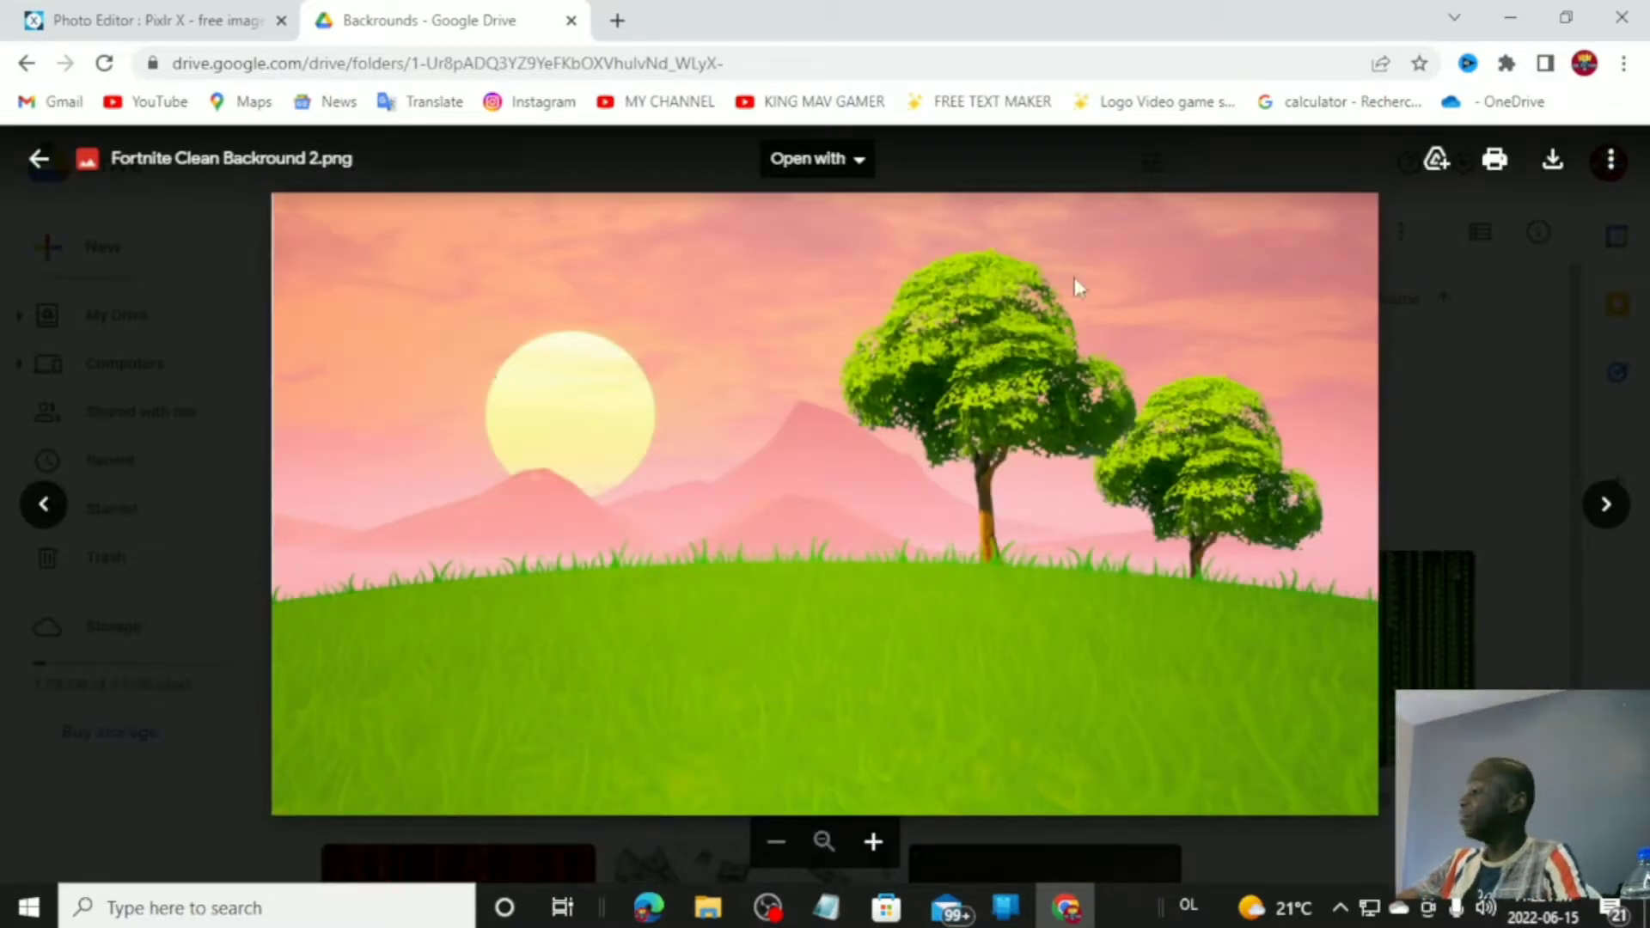
click(1569, 171)
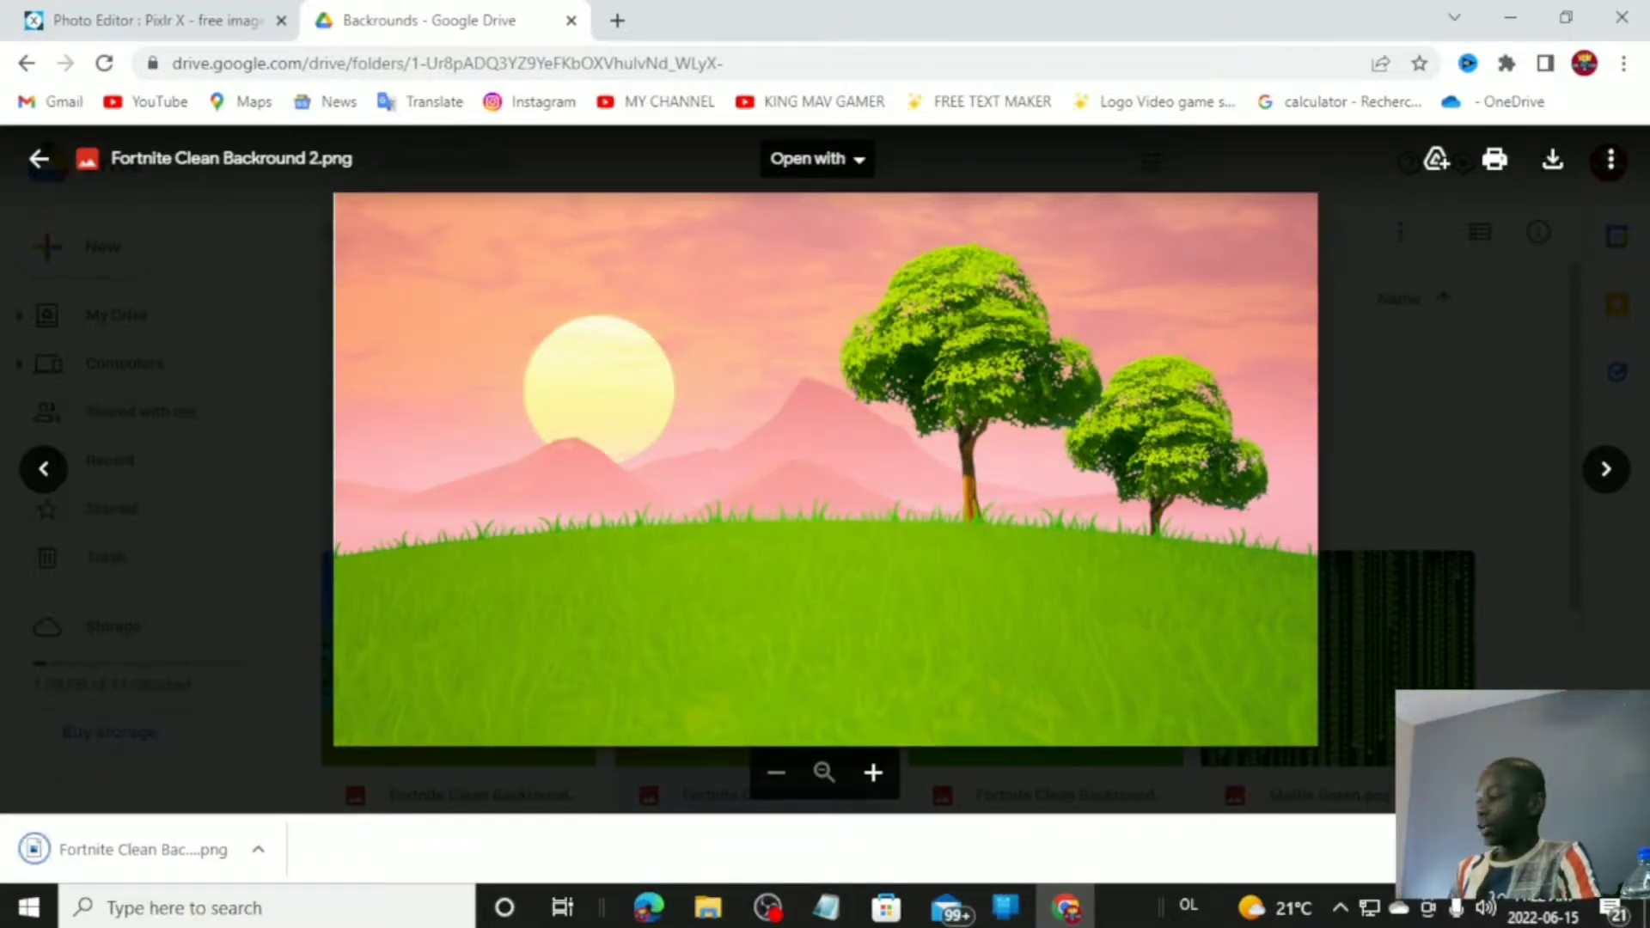
key(ctrl+1)
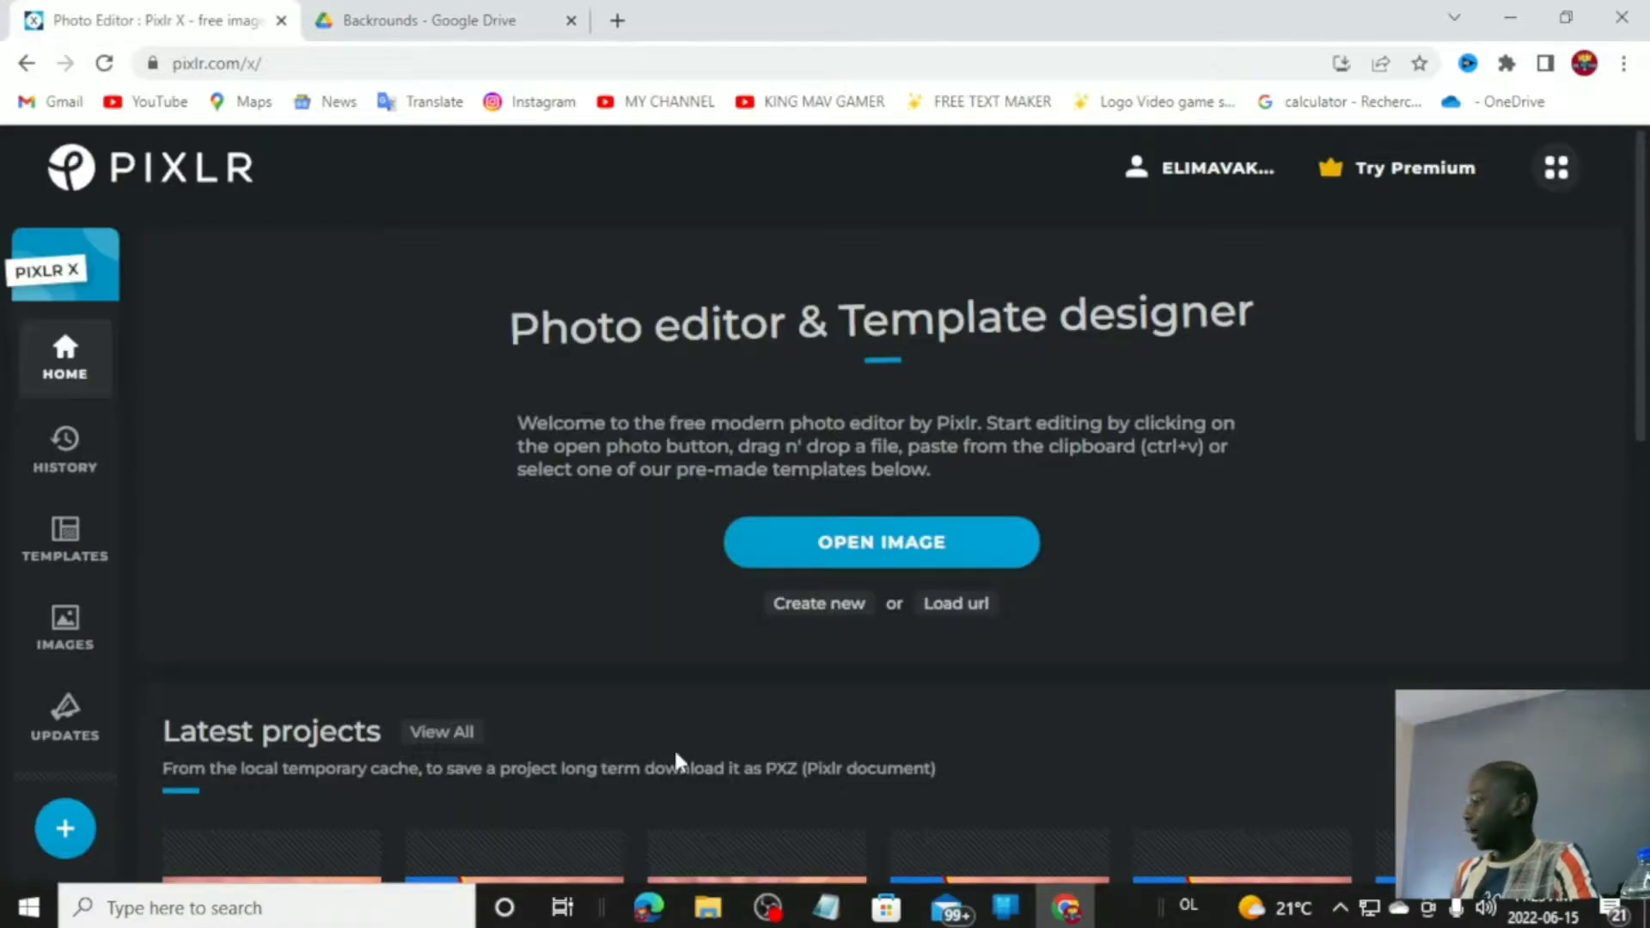
Step: Open Fortnite Clean Backround 2 from Downloads as a 1920 x 1080 canvas in Pixlr X
click(911, 550)
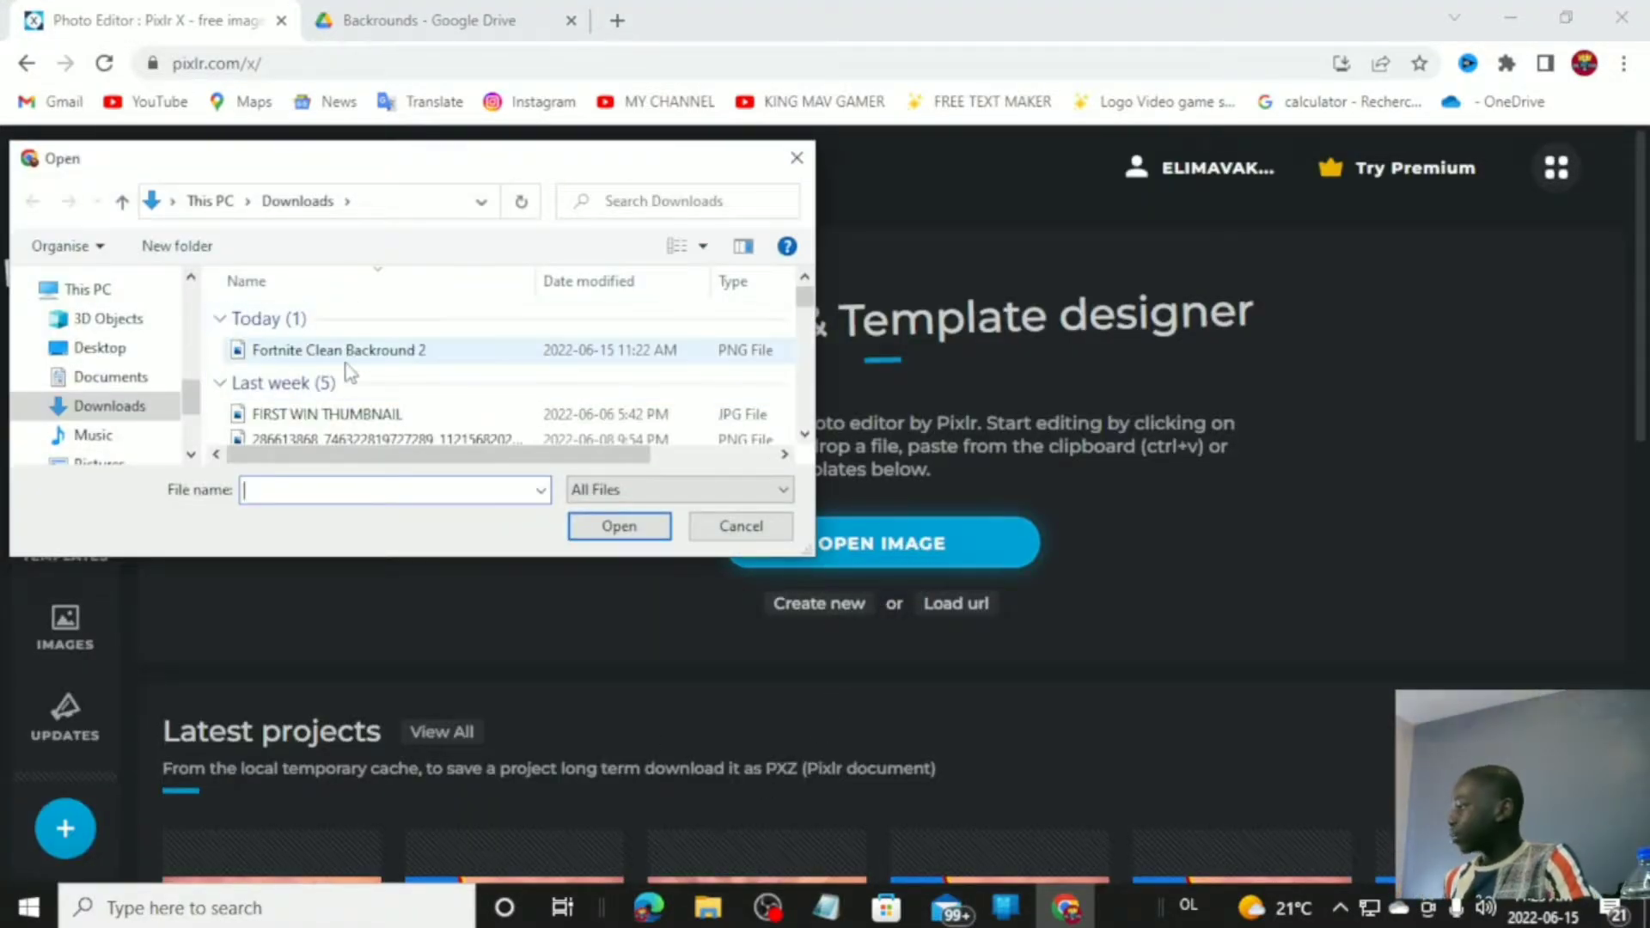
click(344, 352)
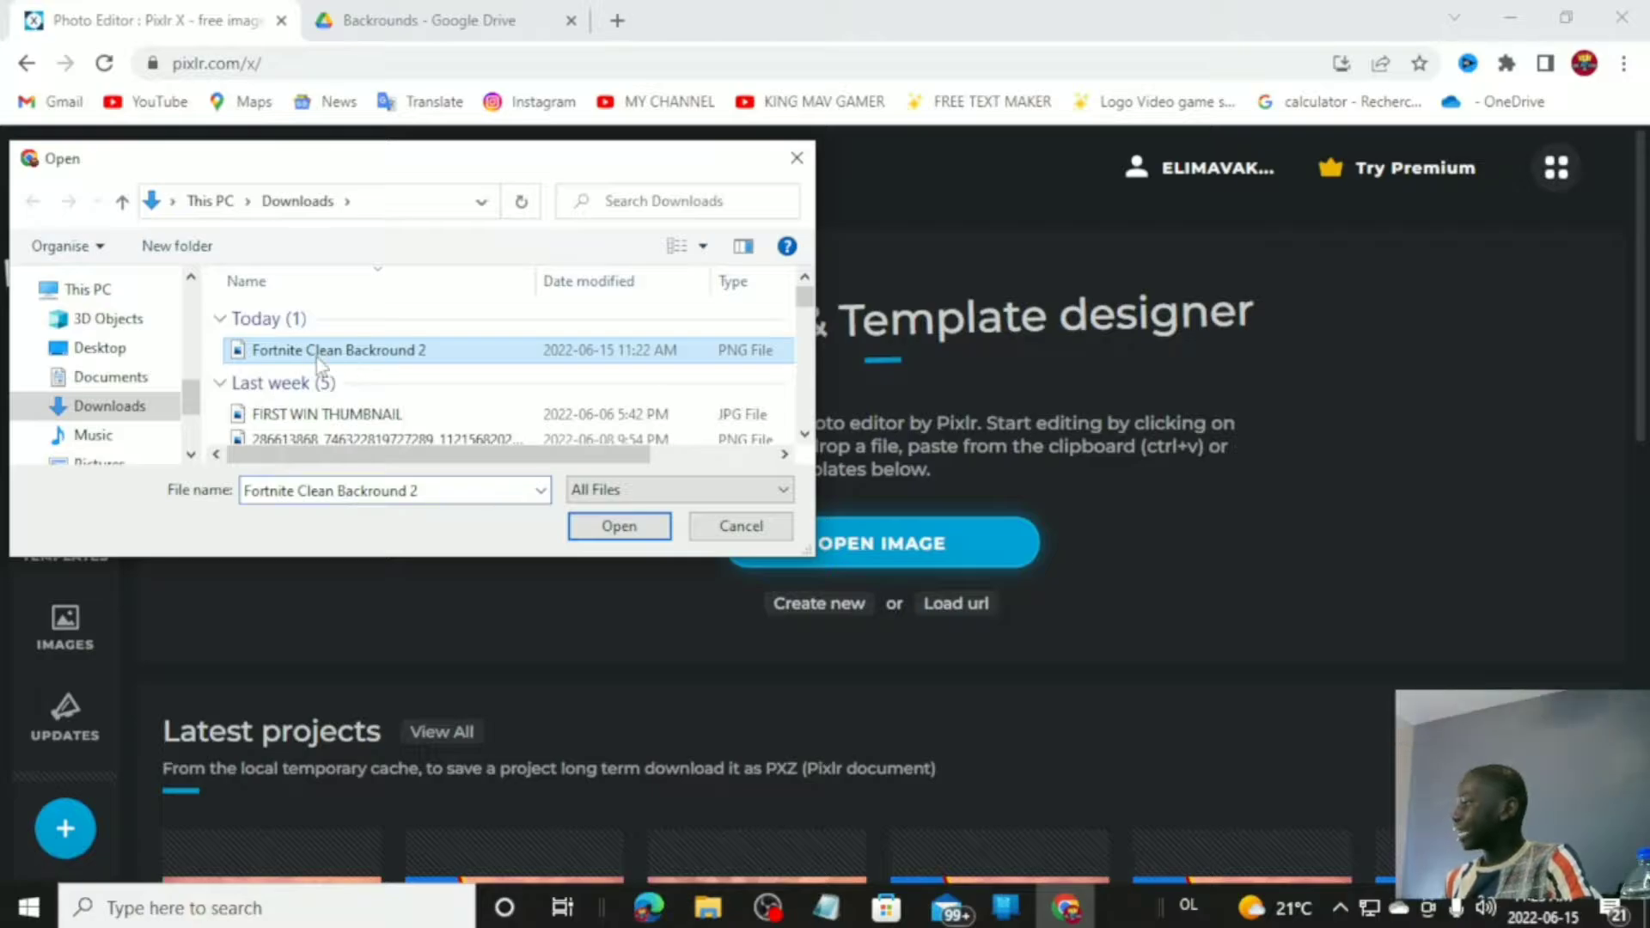
click(602, 526)
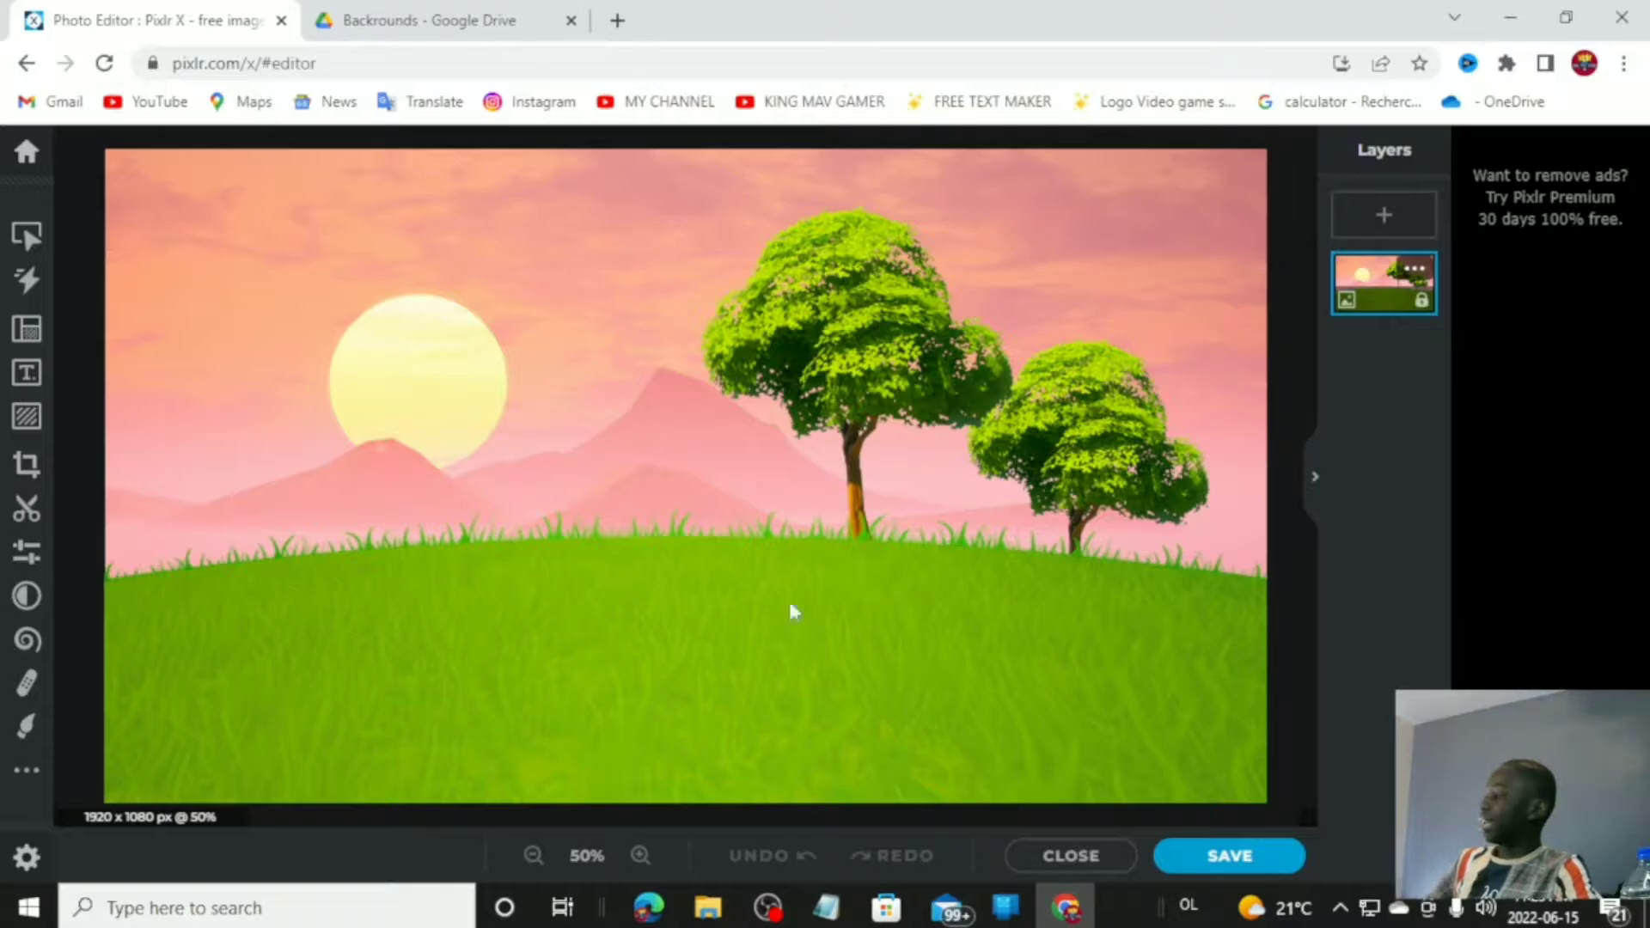
scroll(474, 530, up, 2)
scroll(472, 528, down, 5)
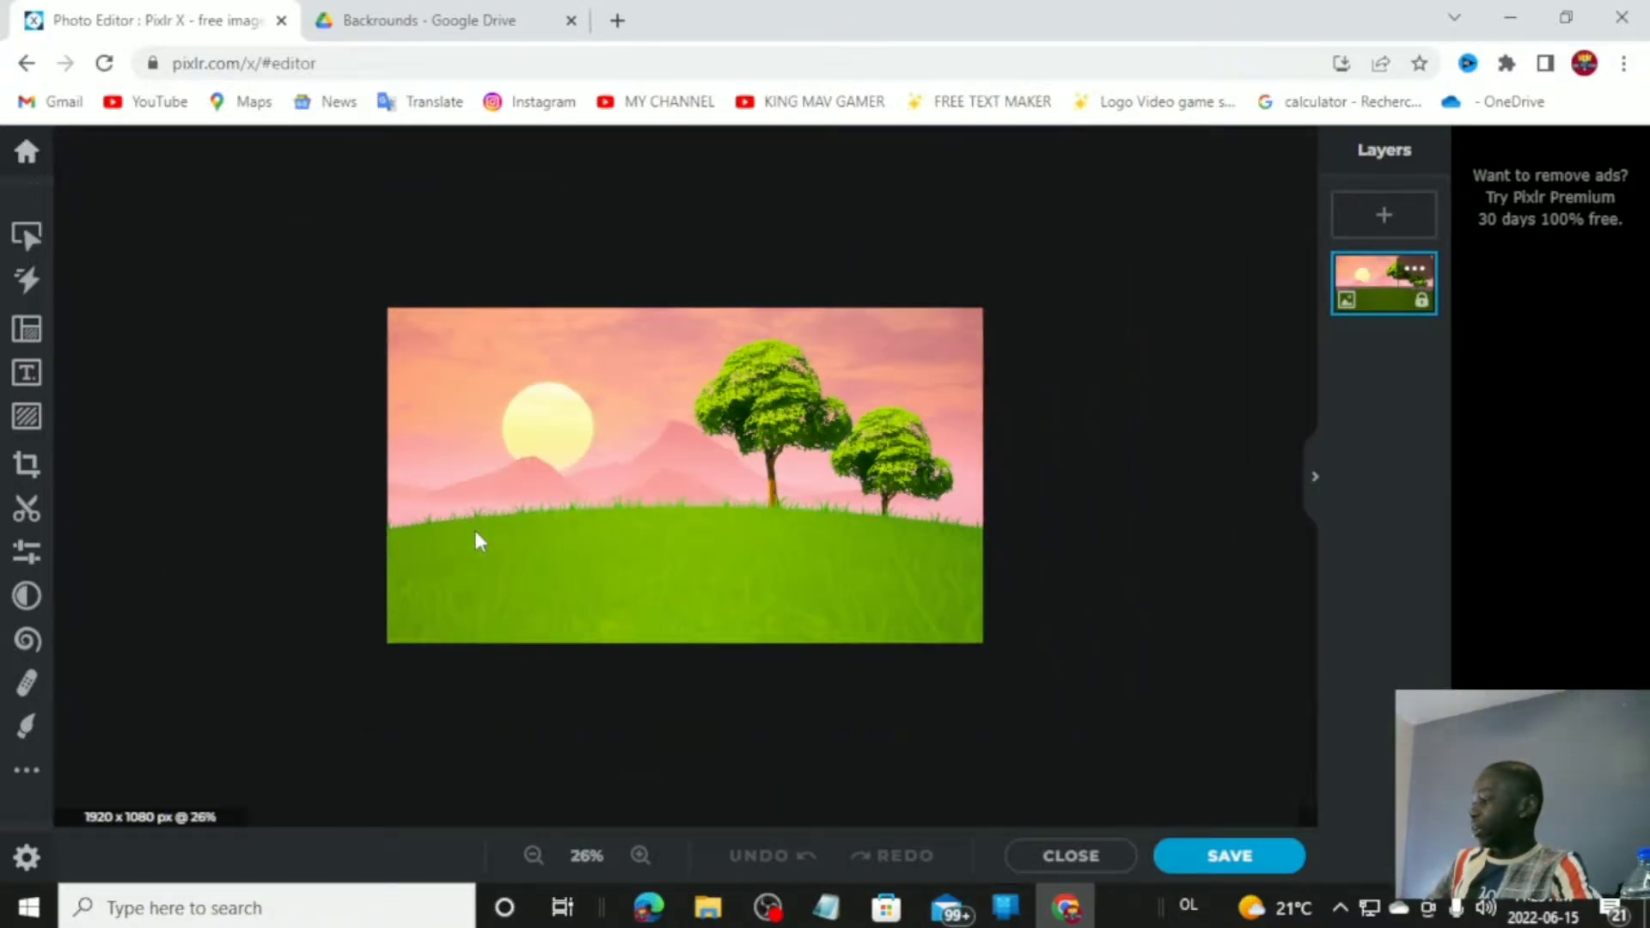
scroll(475, 540, up, 3)
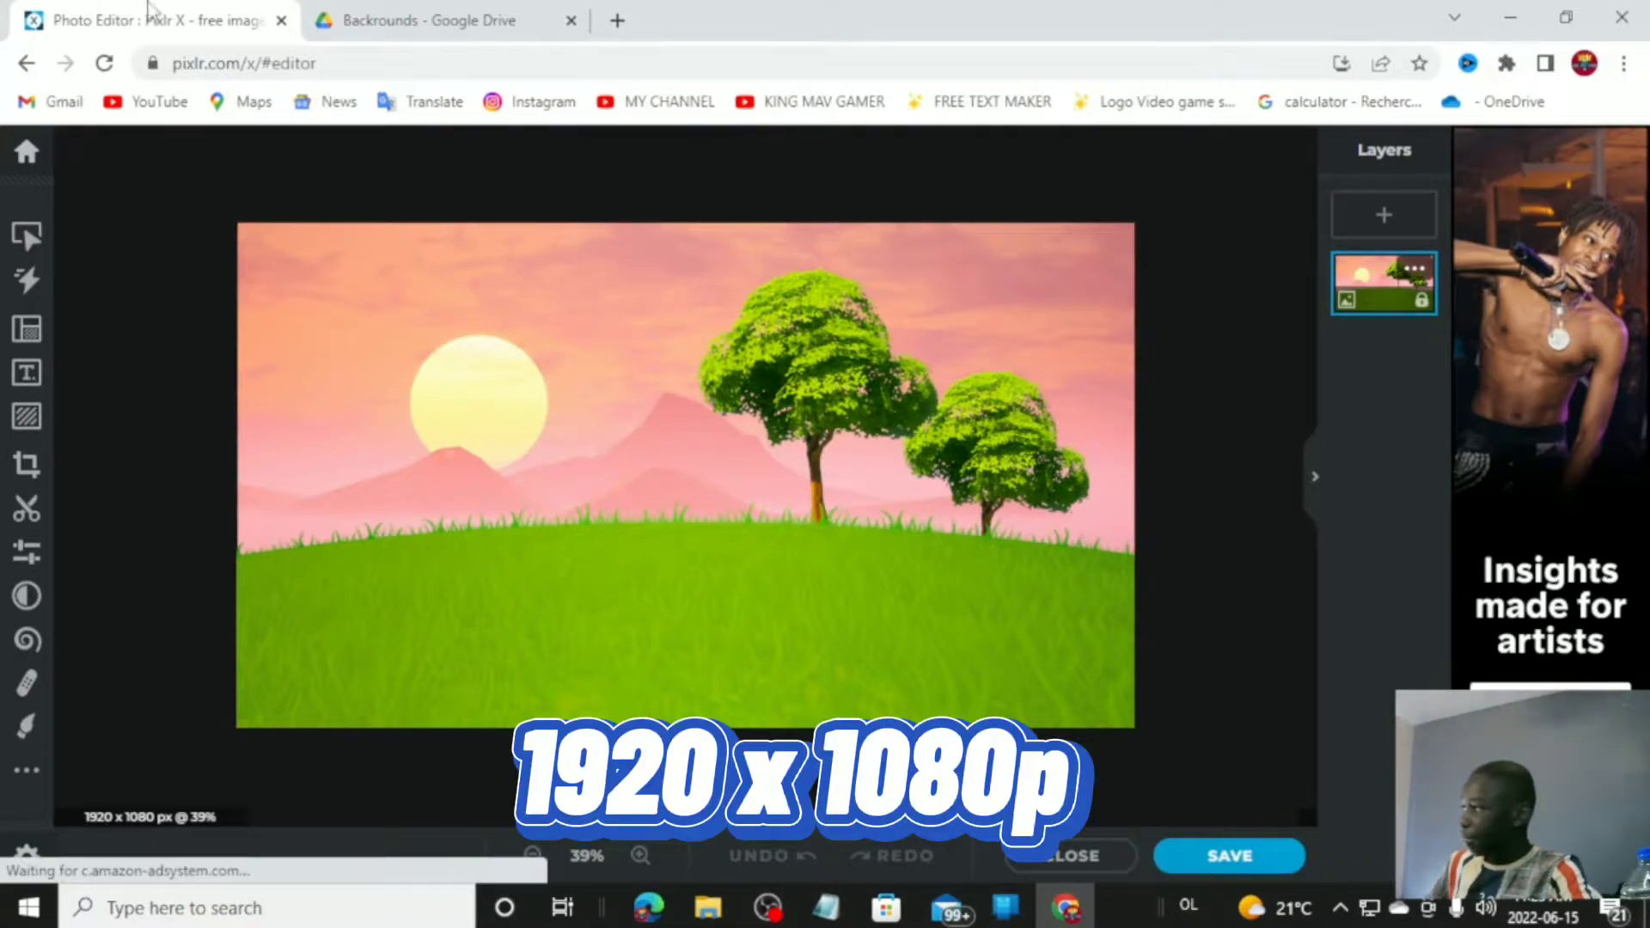
scroll(378, 474, up, 1)
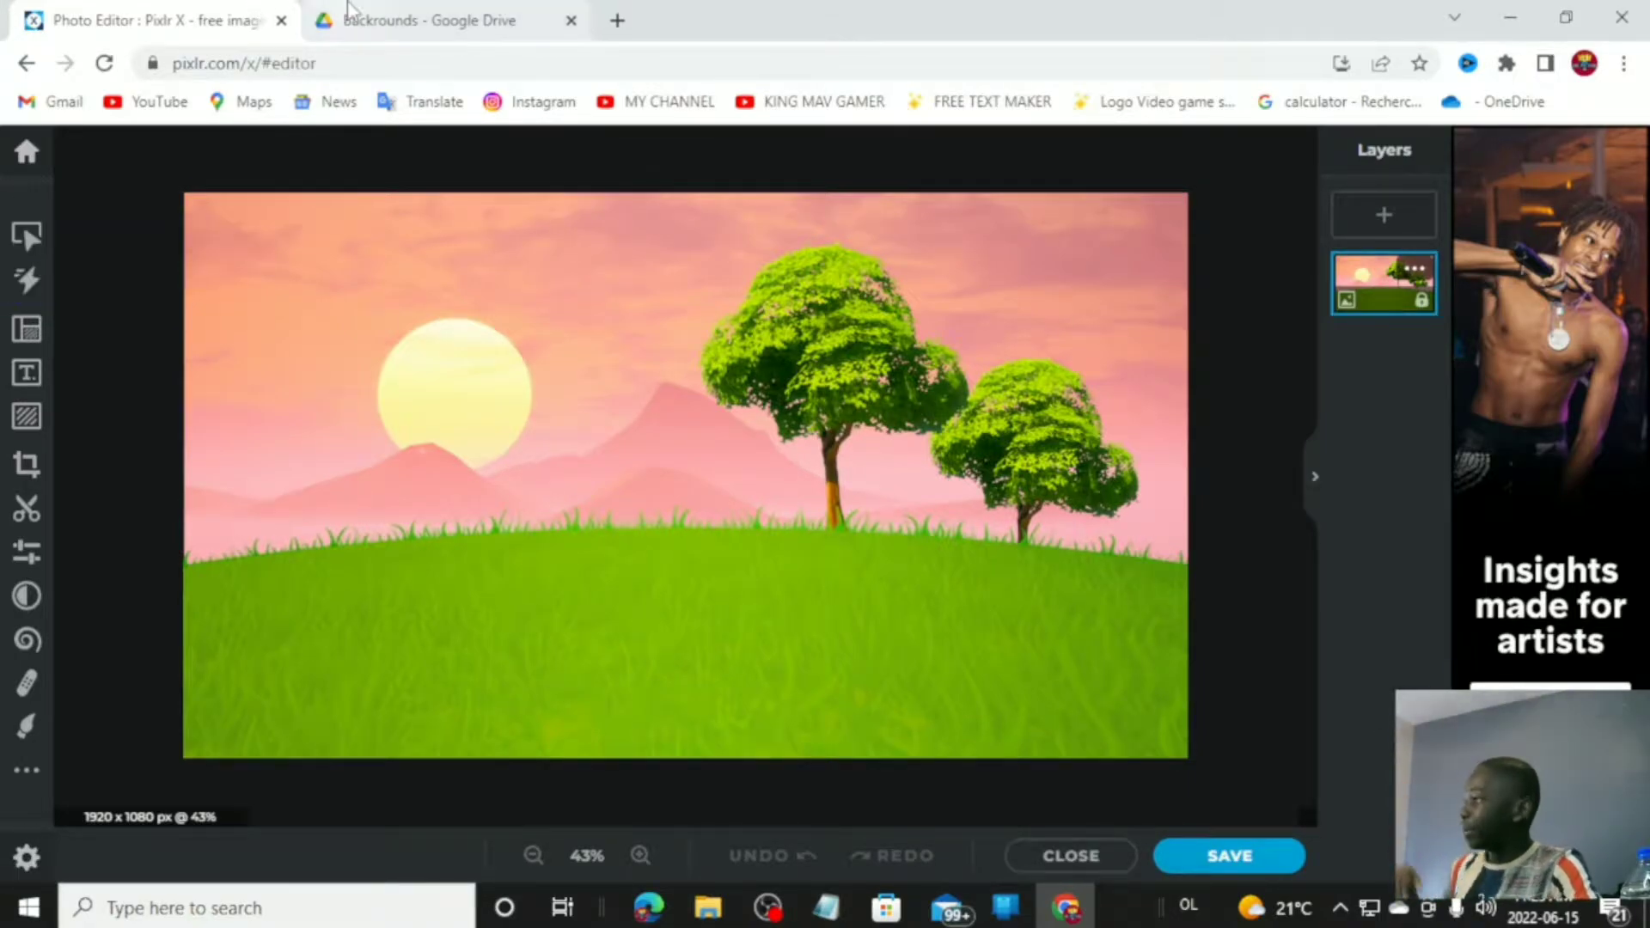
click(378, 19)
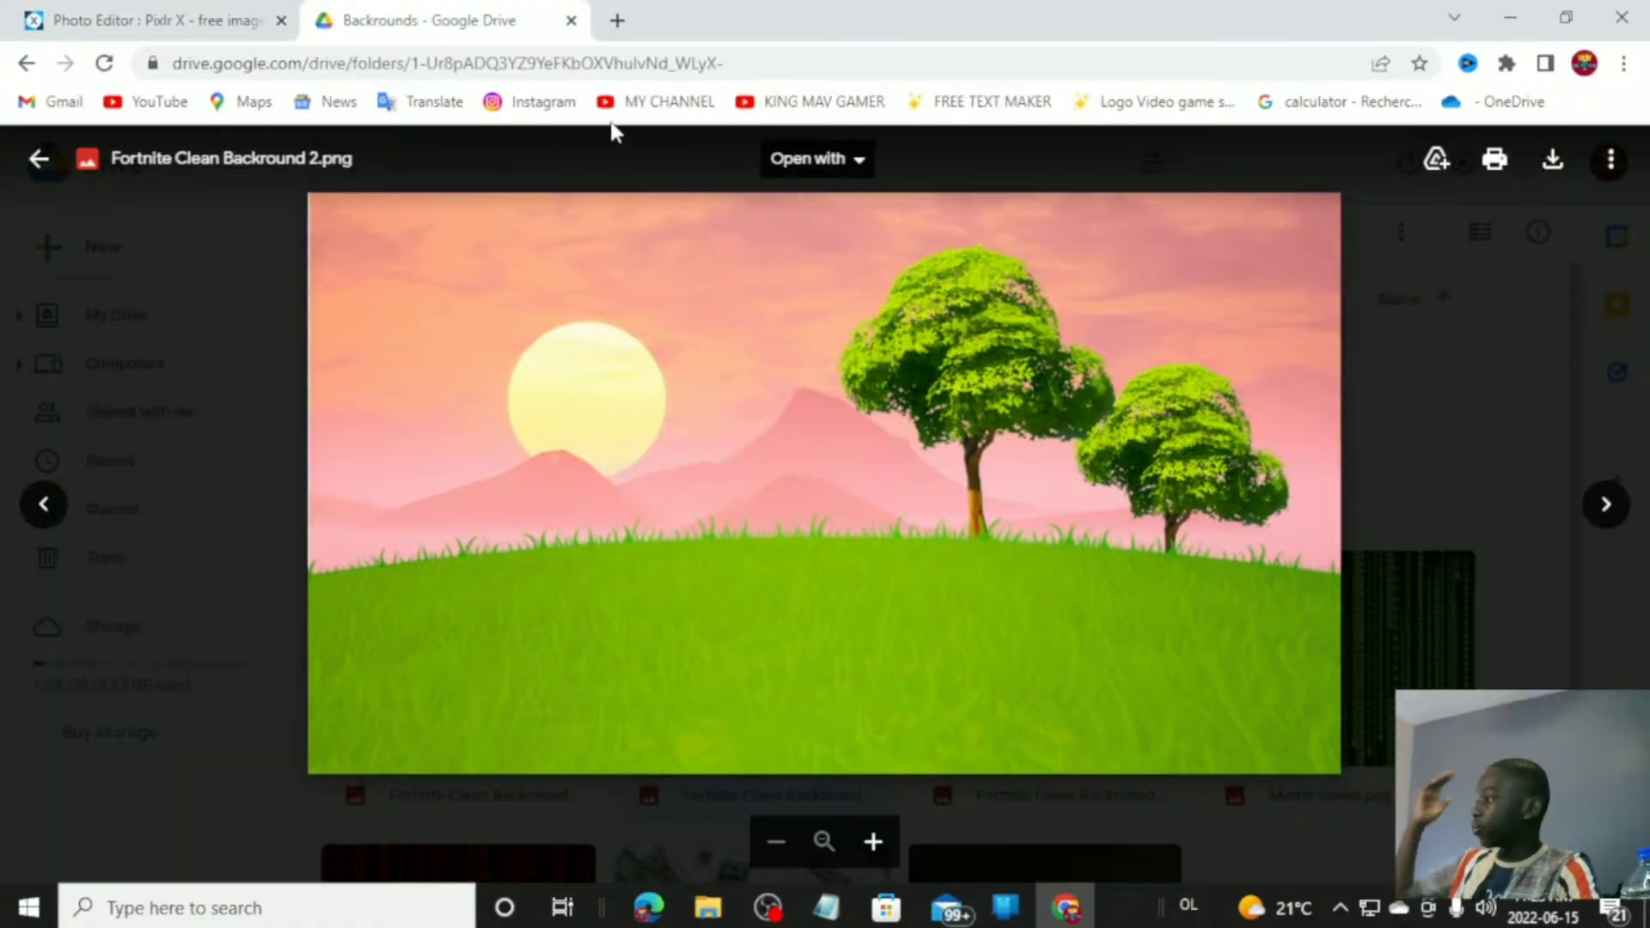
Step: Navigate from the GFX folder through Outfits › 3D Renders into the Others folder
click(32, 161)
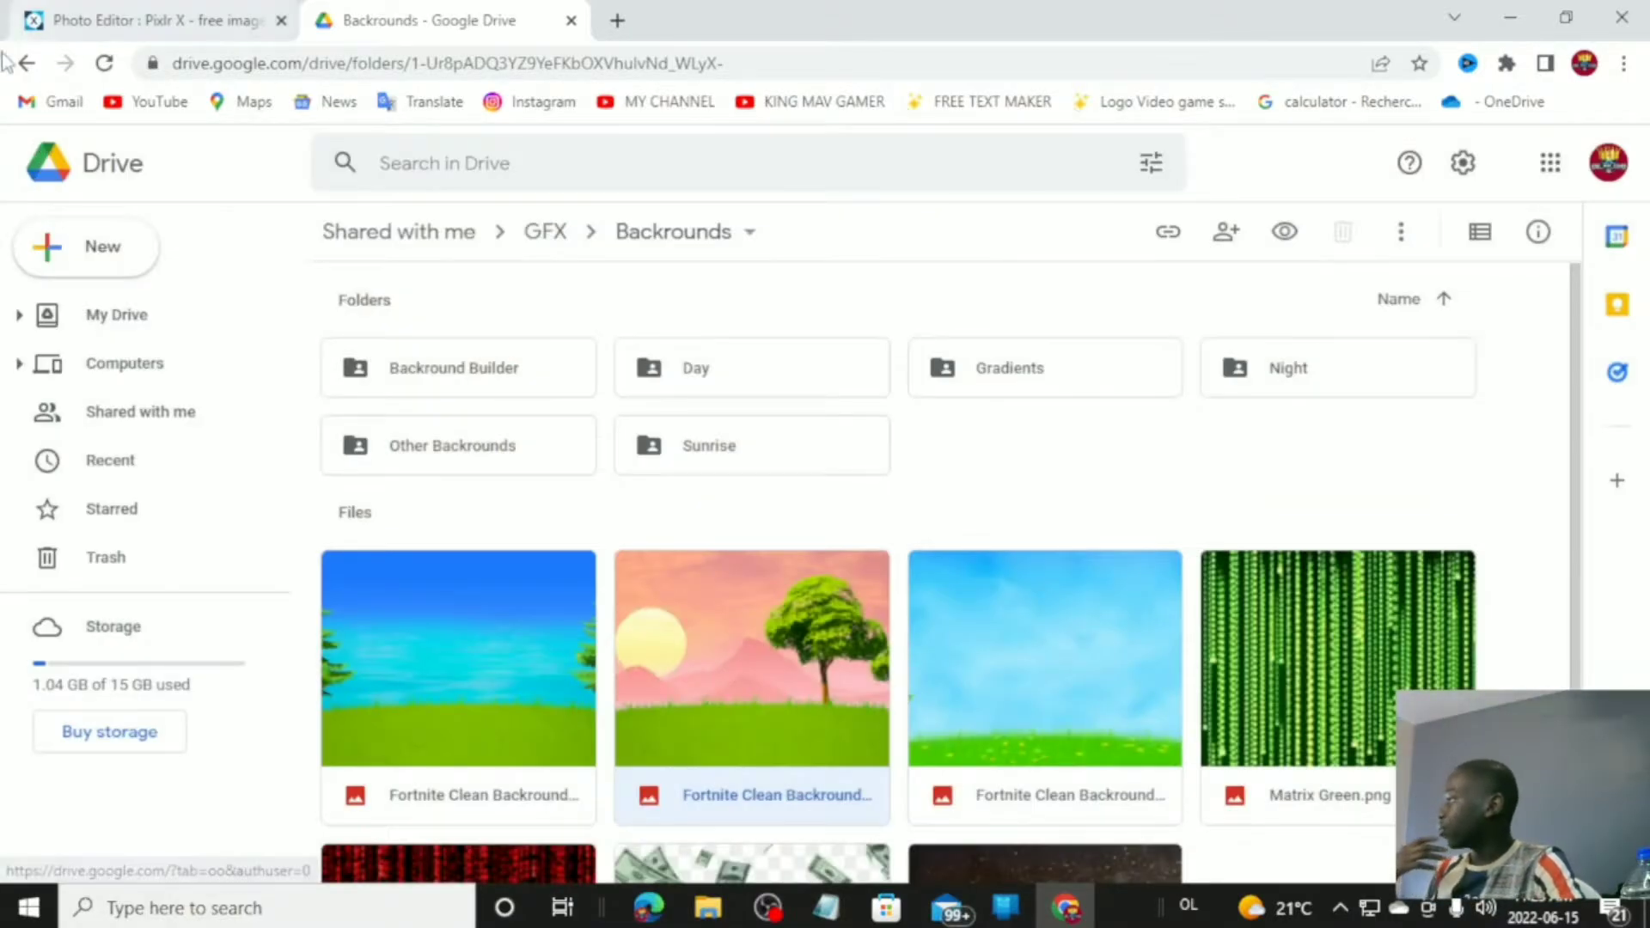
click(27, 63)
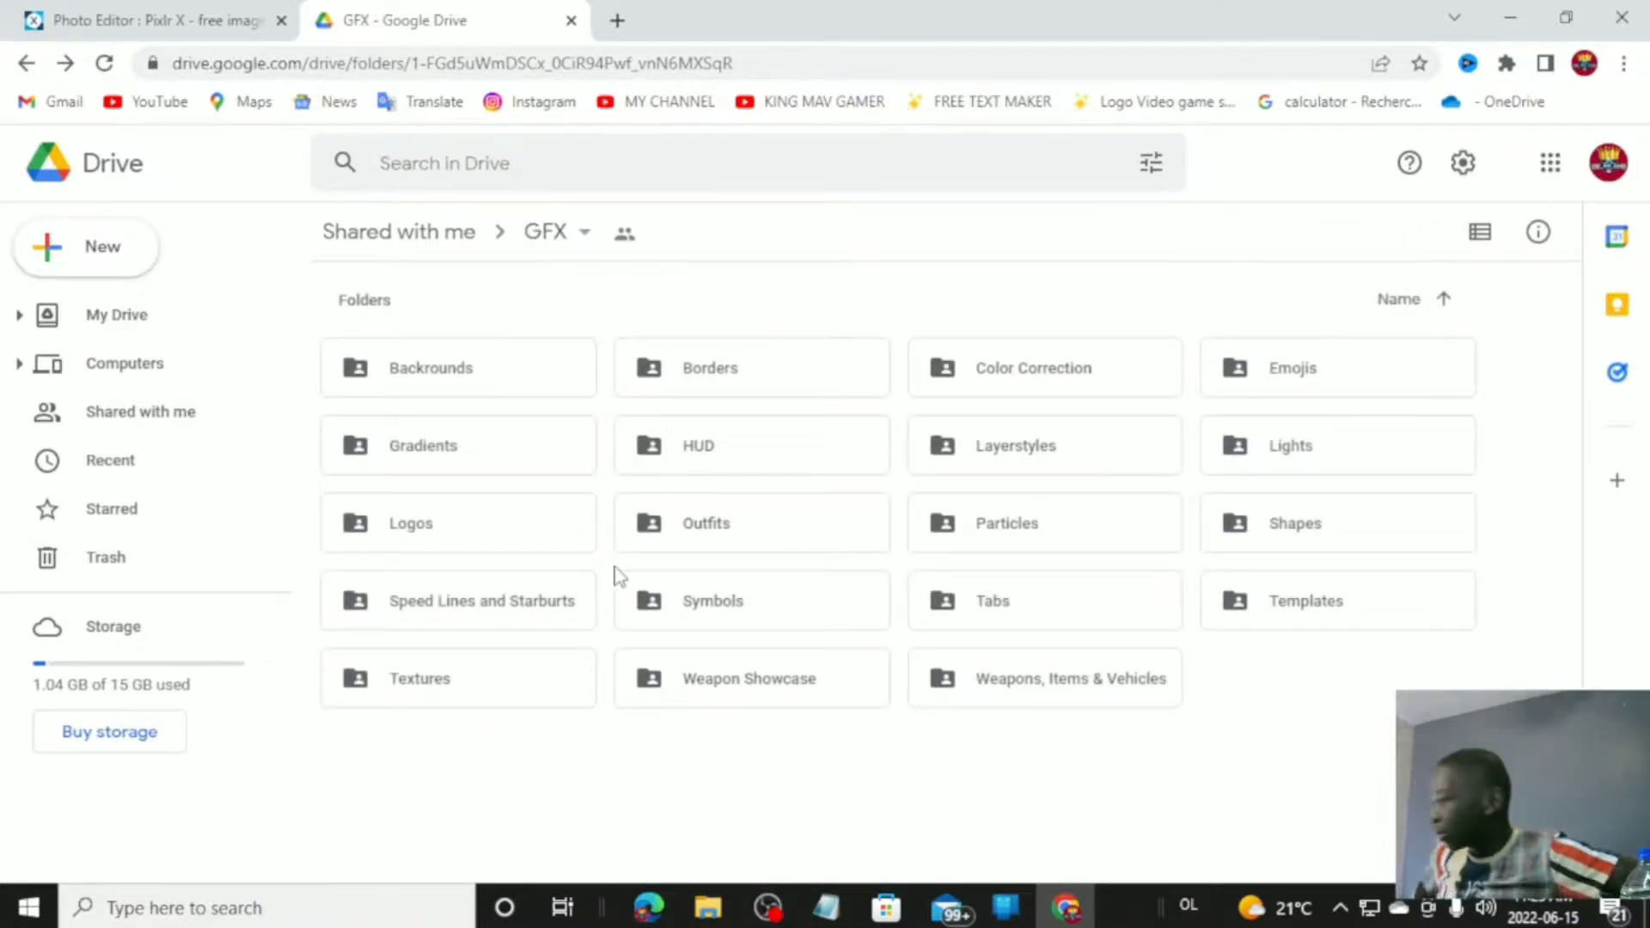
double_click(696, 540)
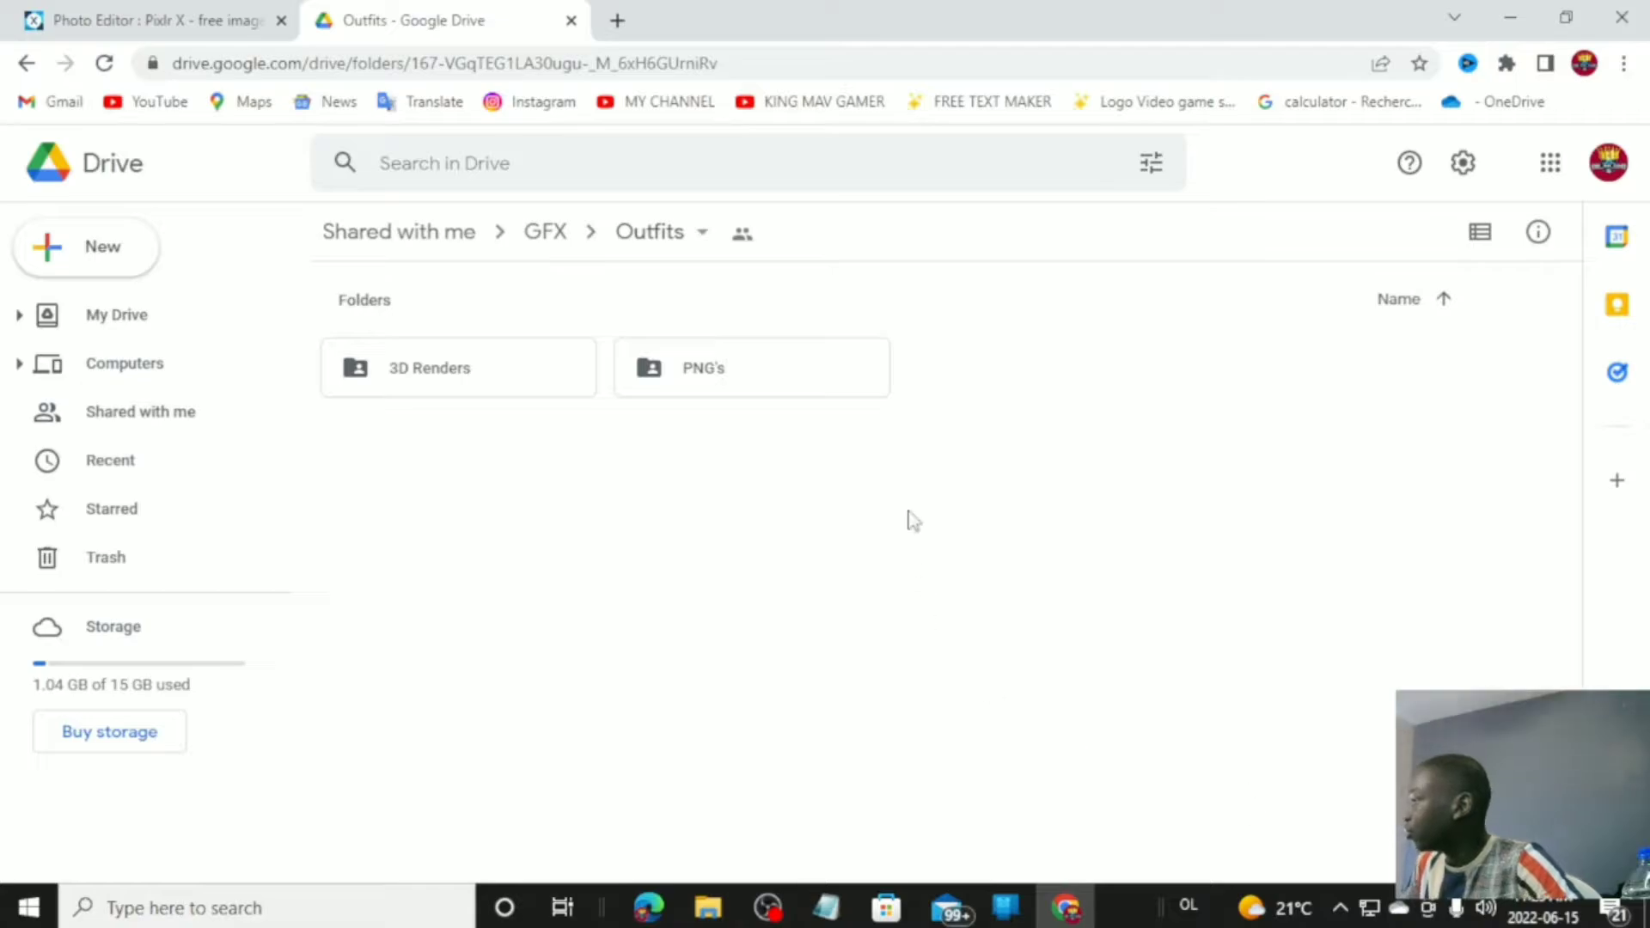
double_click(410, 389)
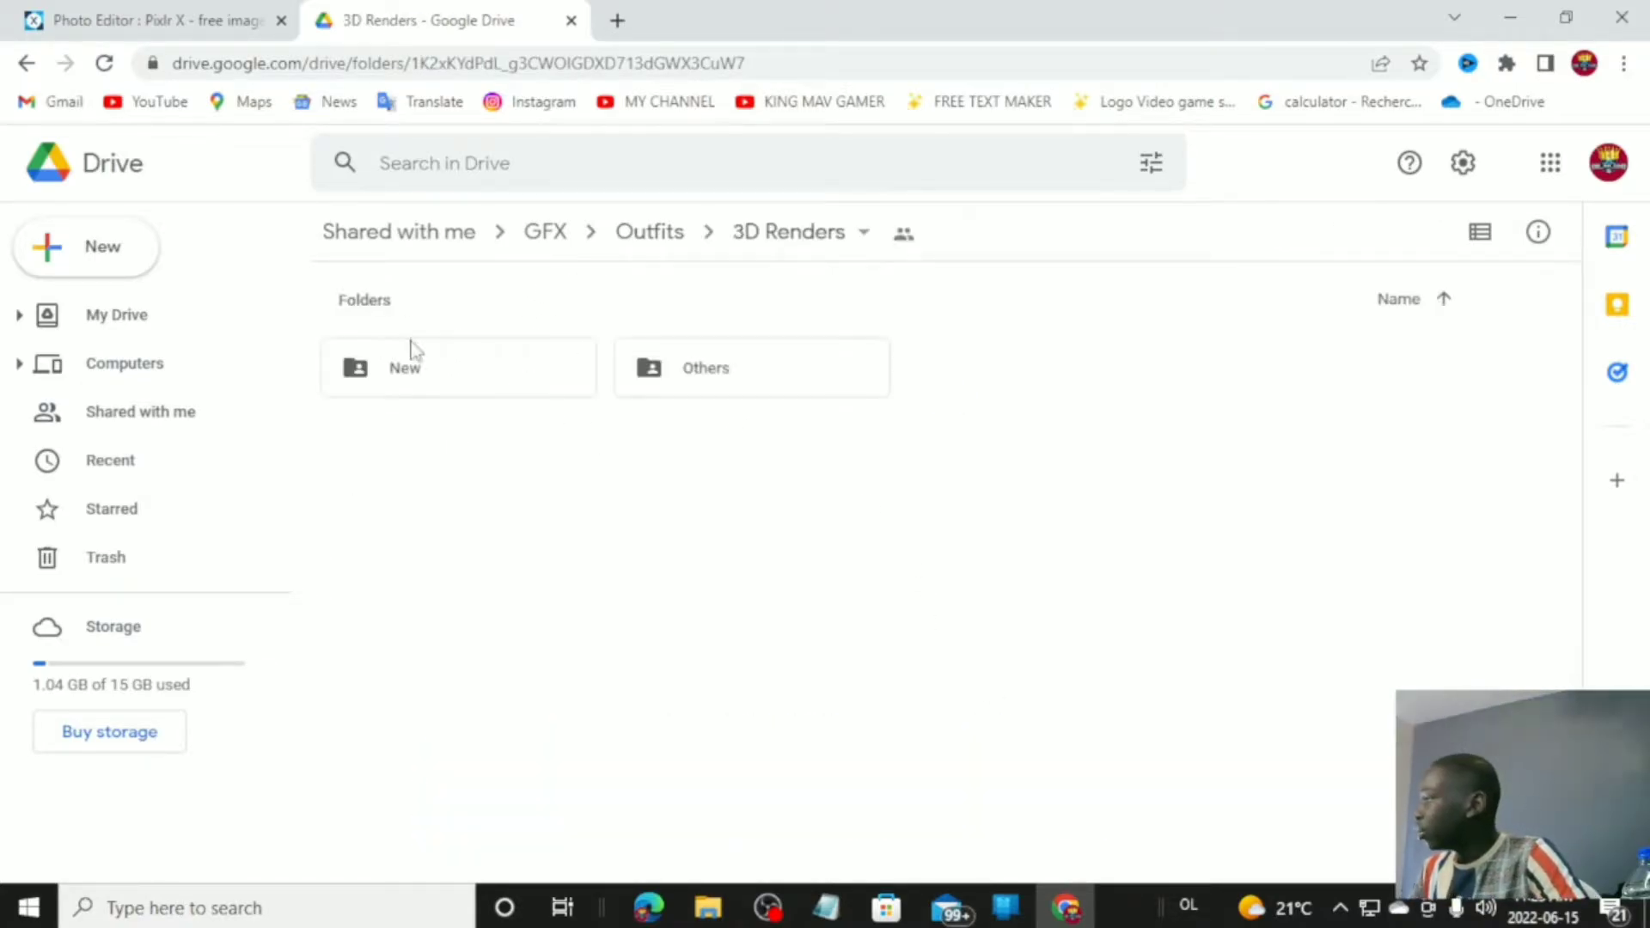
click(724, 367)
double_click(725, 367)
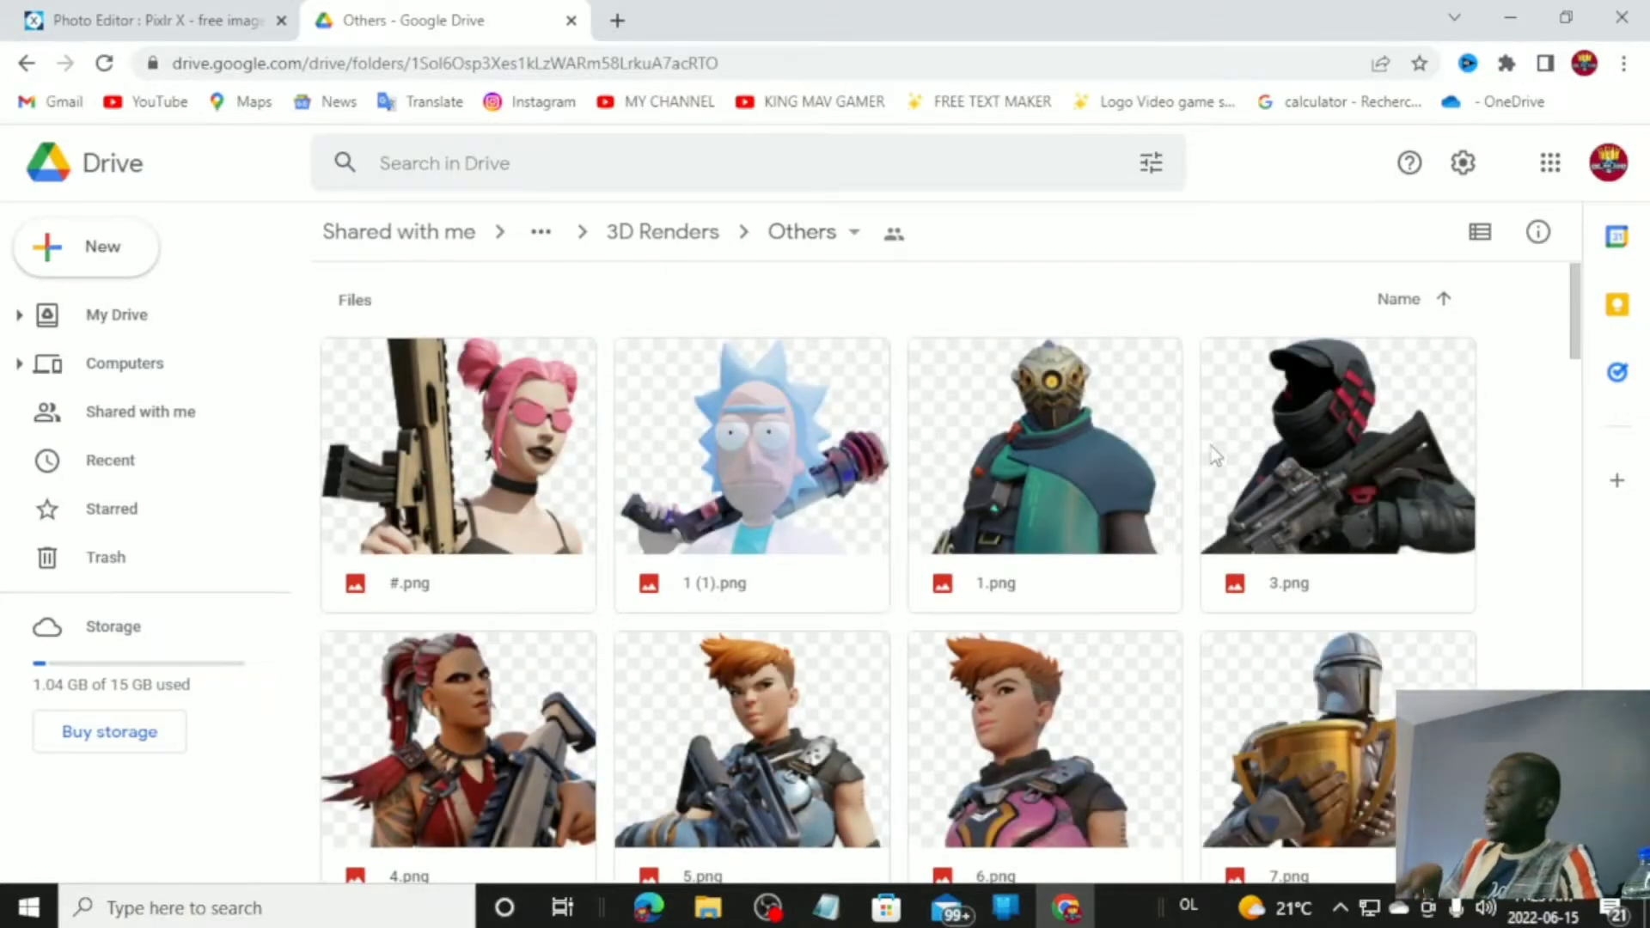
Step: Find the 34.png render, preview it, and download it
scroll(1212, 455, down, 20)
scroll(1212, 456, down, 10)
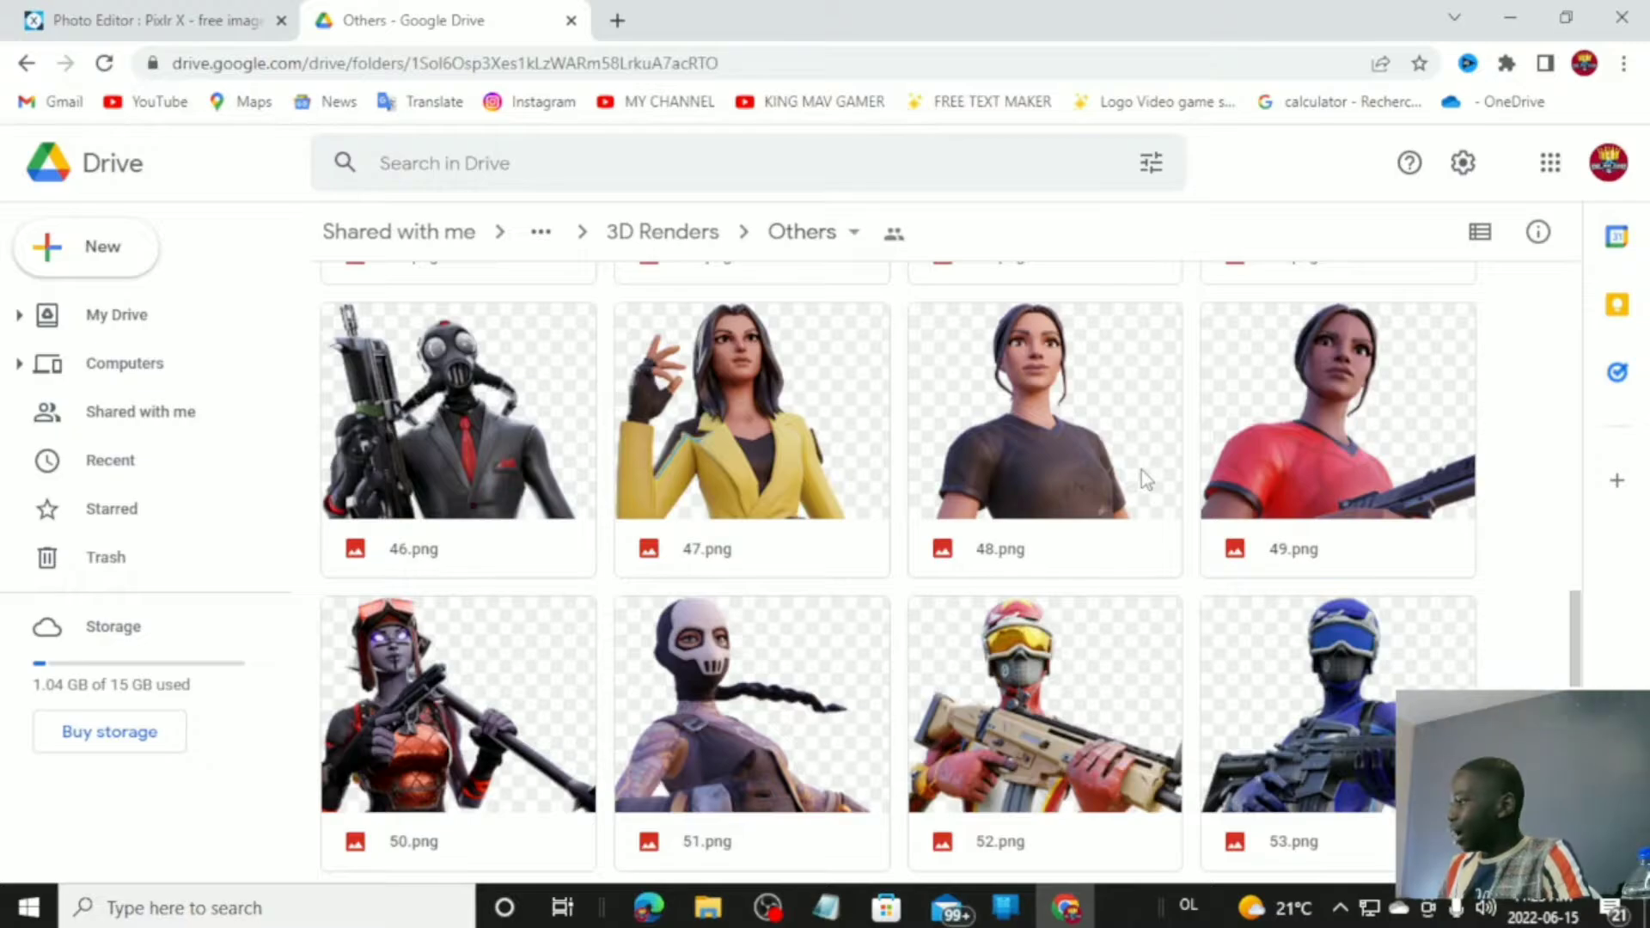
scroll(1262, 451, down, 10)
scroll(1090, 711, down, 3)
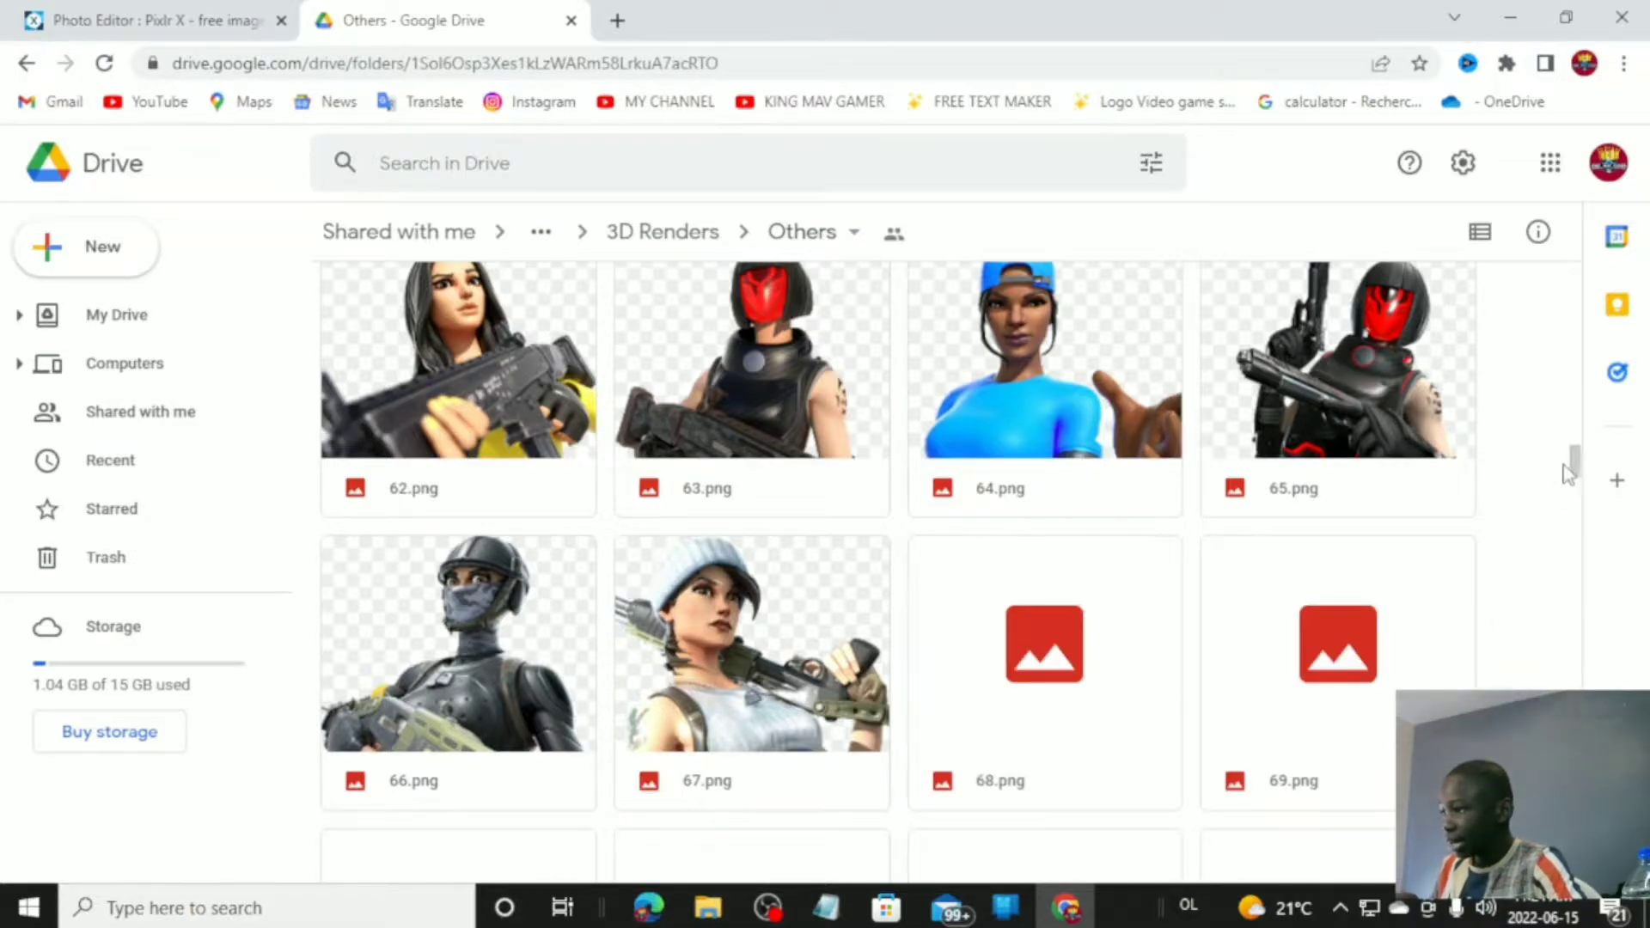
drag(1571, 464, 1578, 337)
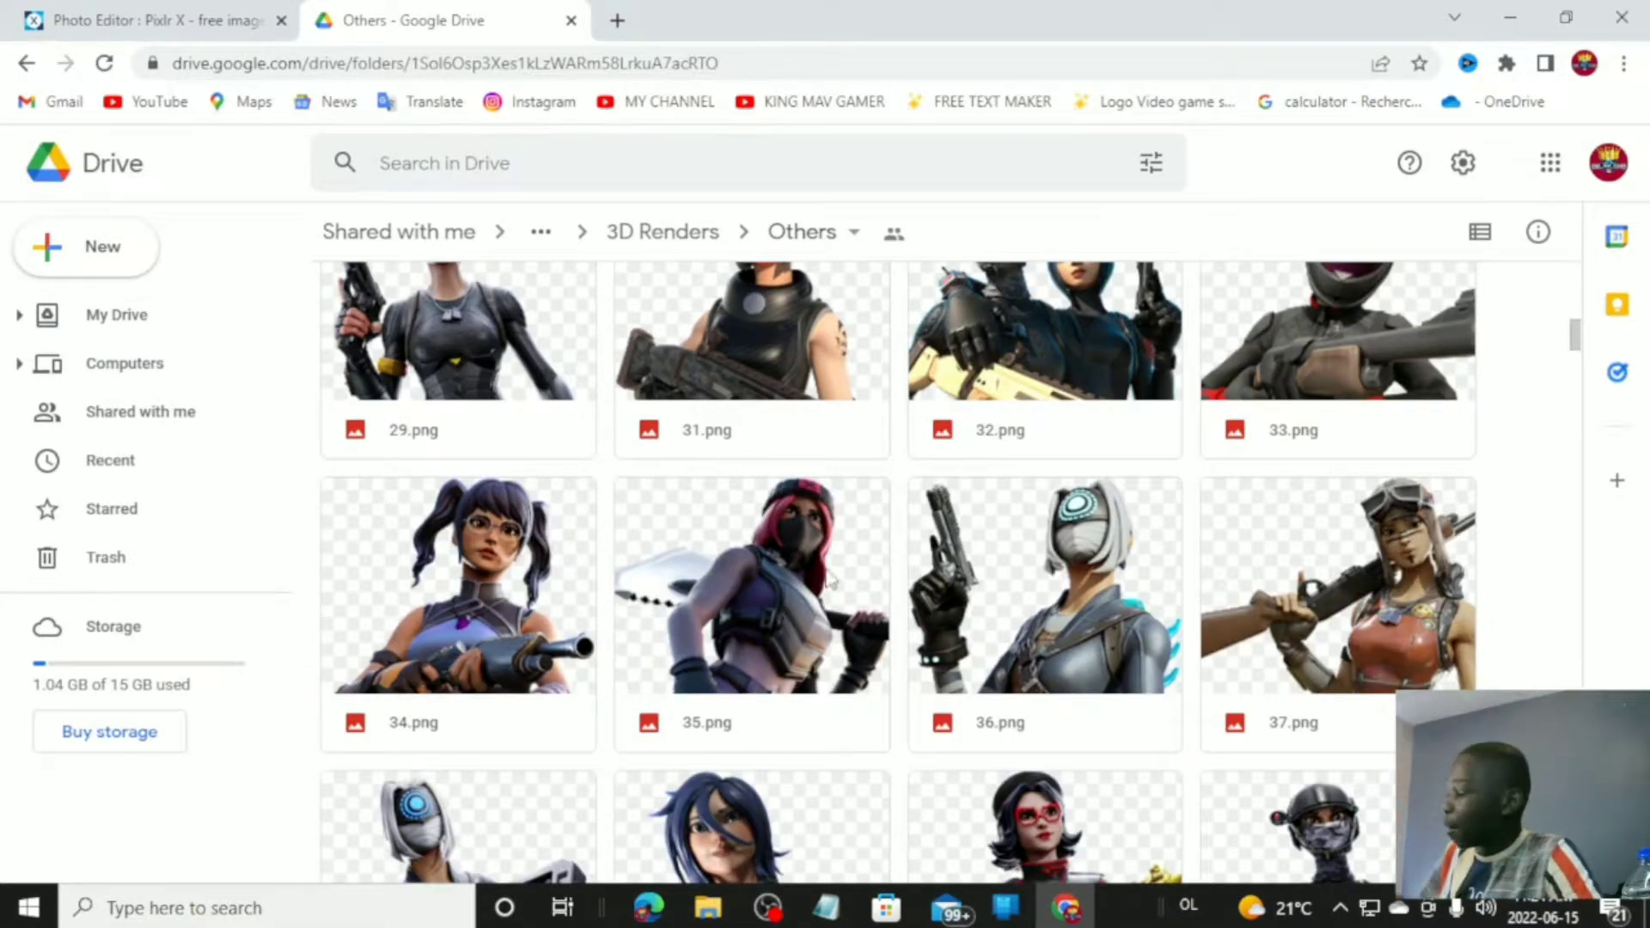
click(461, 599)
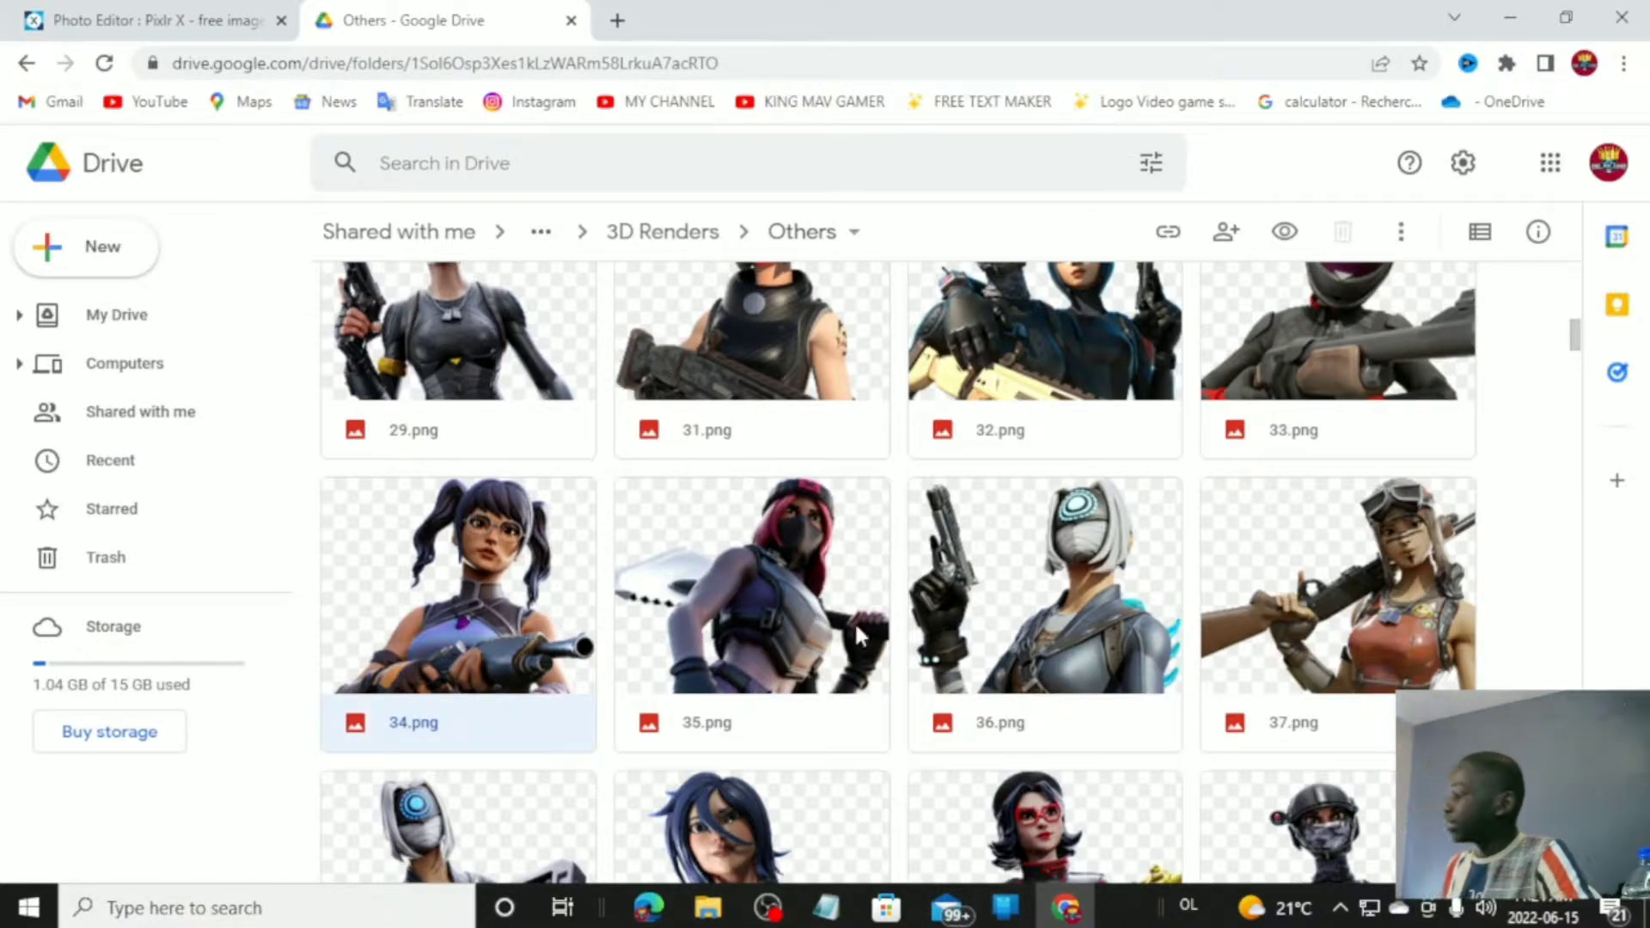
double_click(543, 601)
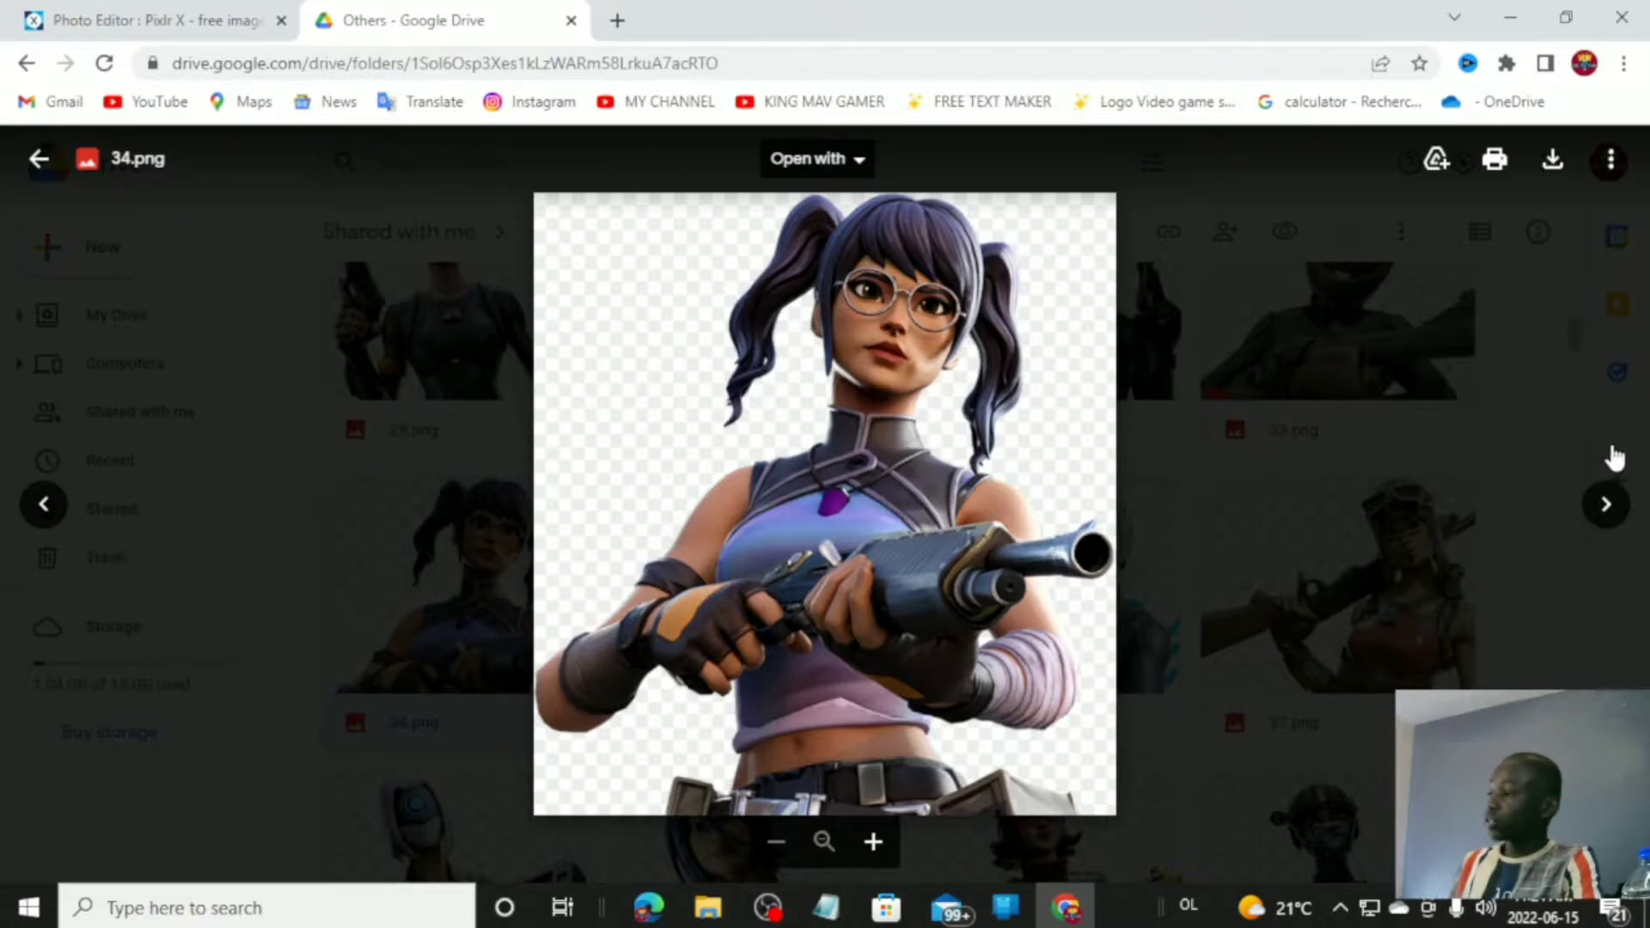
click(1545, 163)
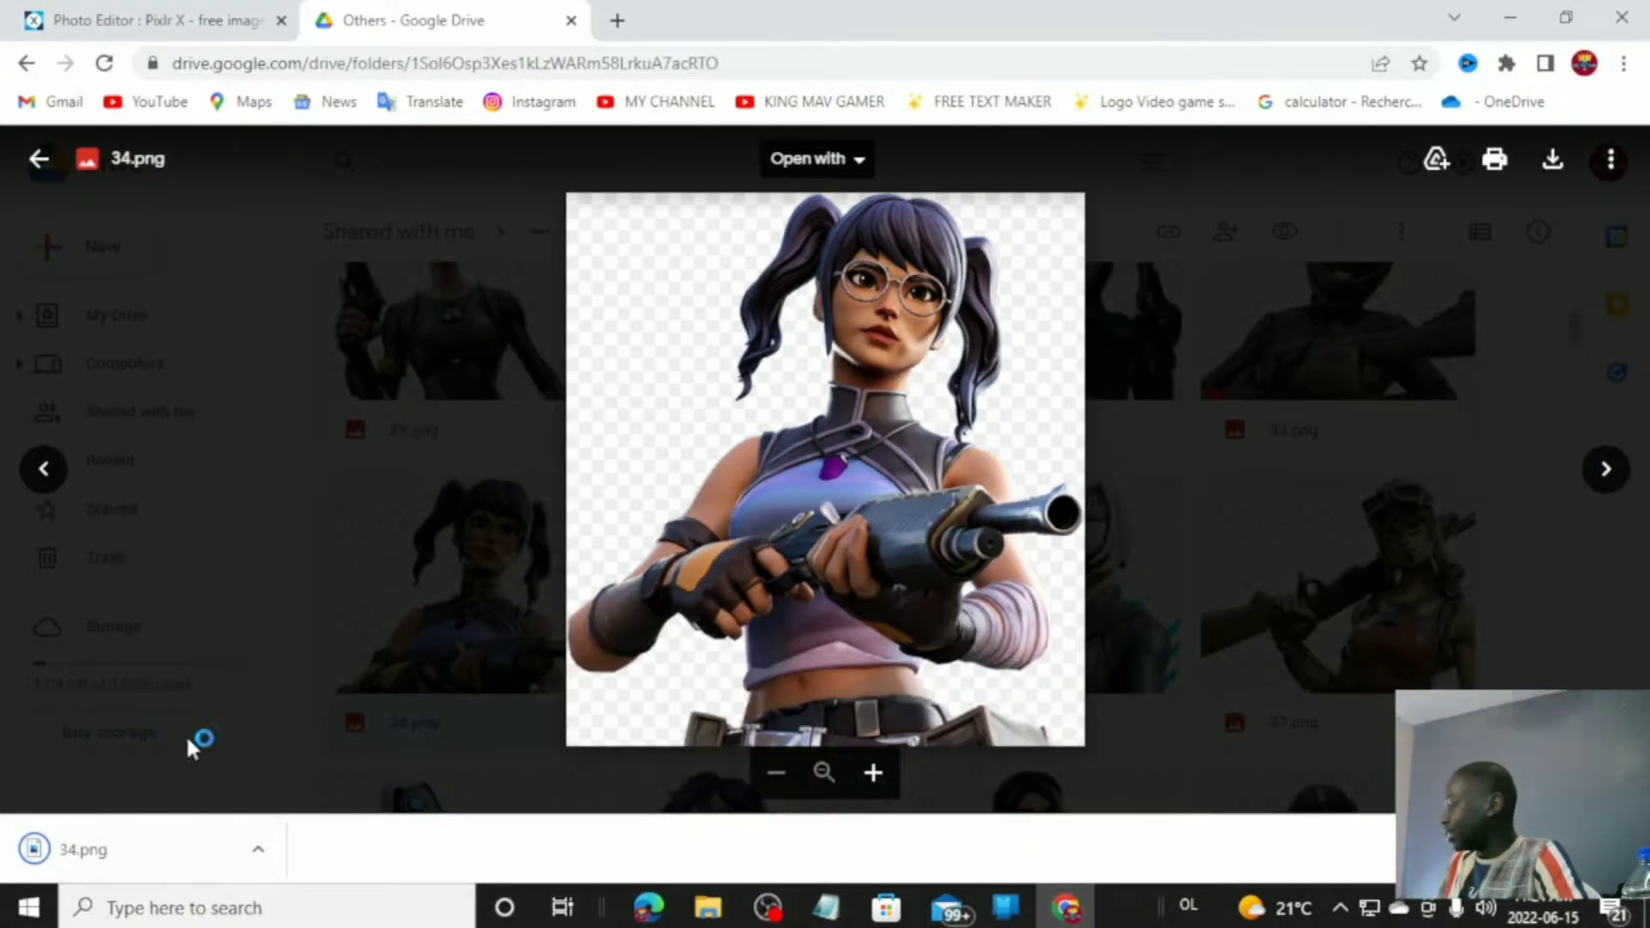
Step: Close the 34.png preview and go back to the Pixlr X editor
click(206, 12)
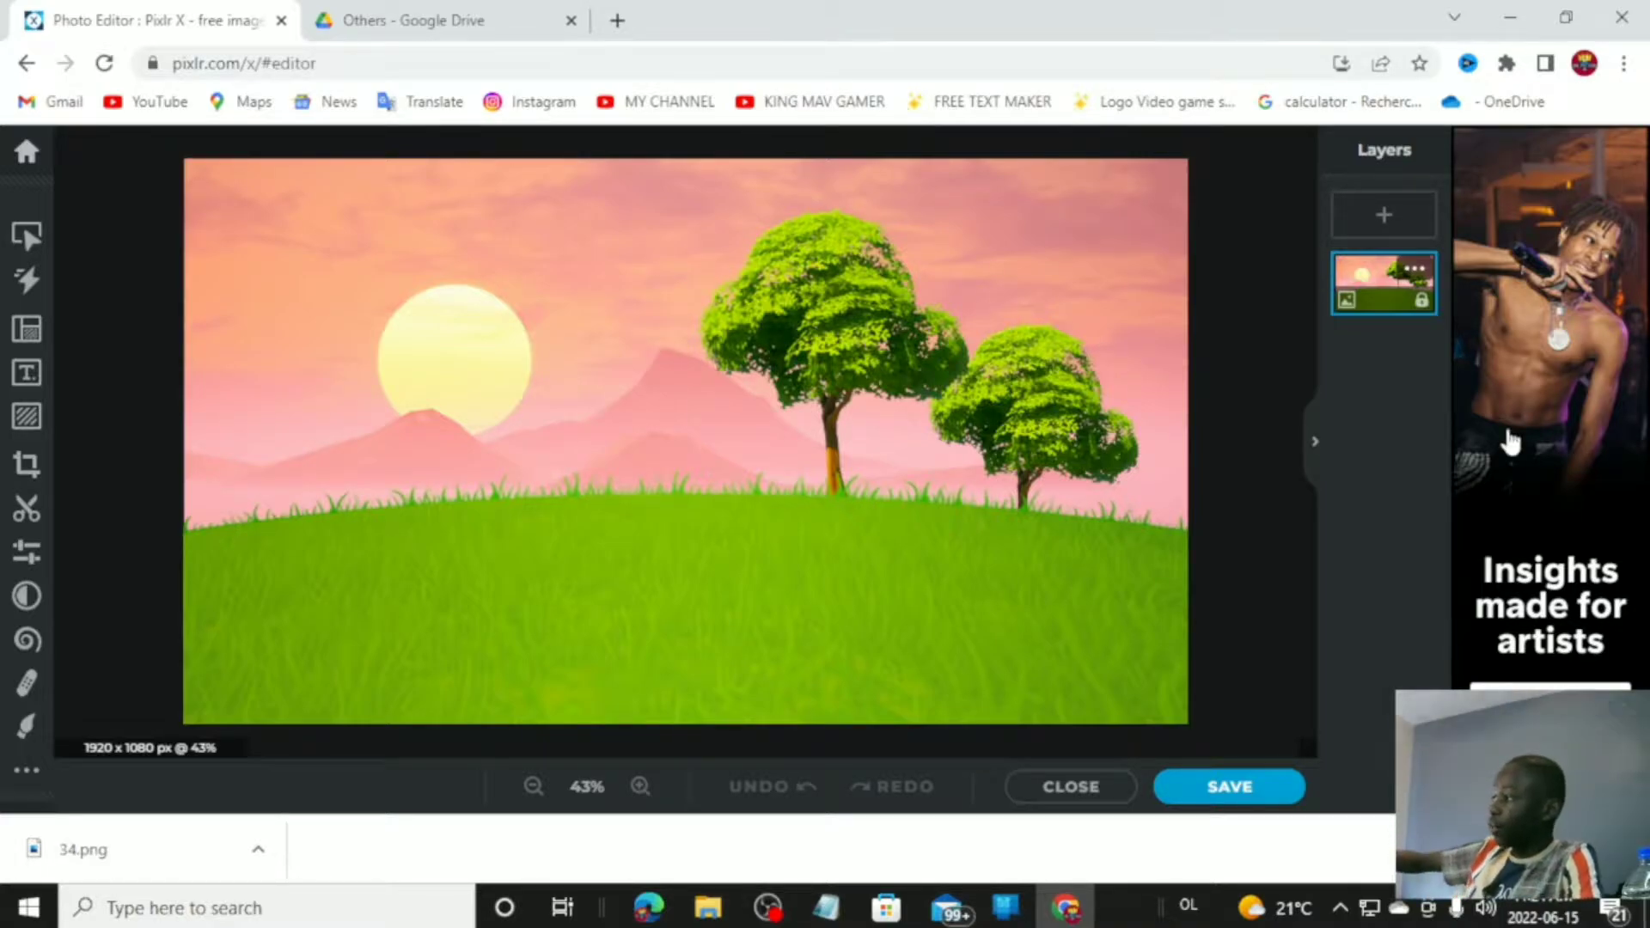
click(475, 12)
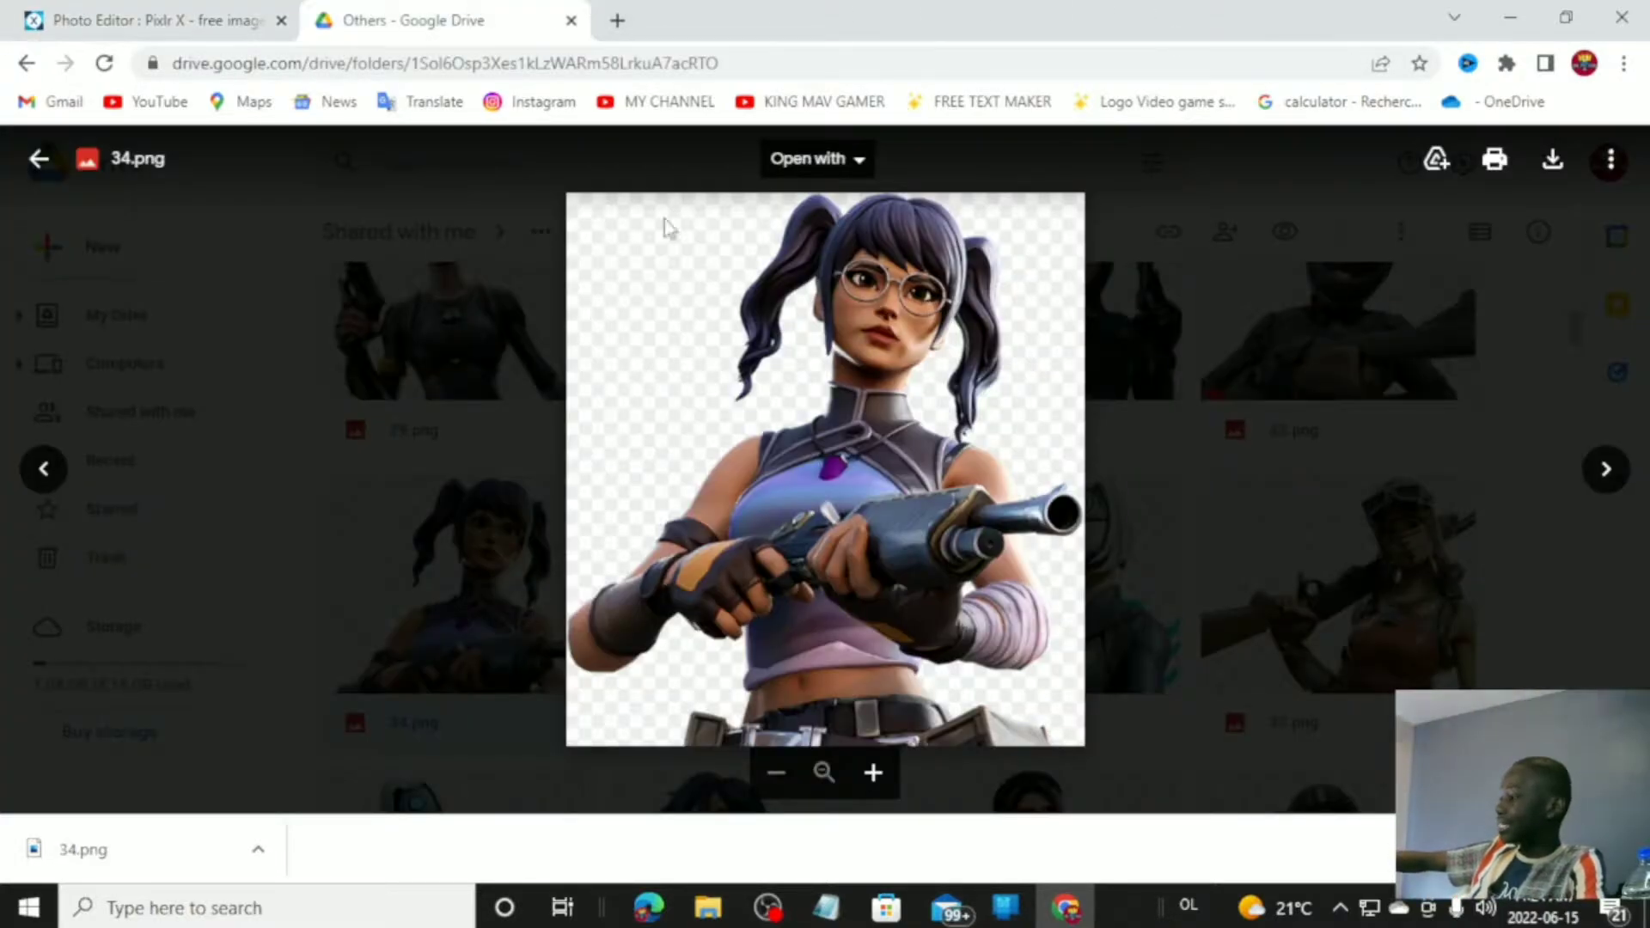
click(38, 158)
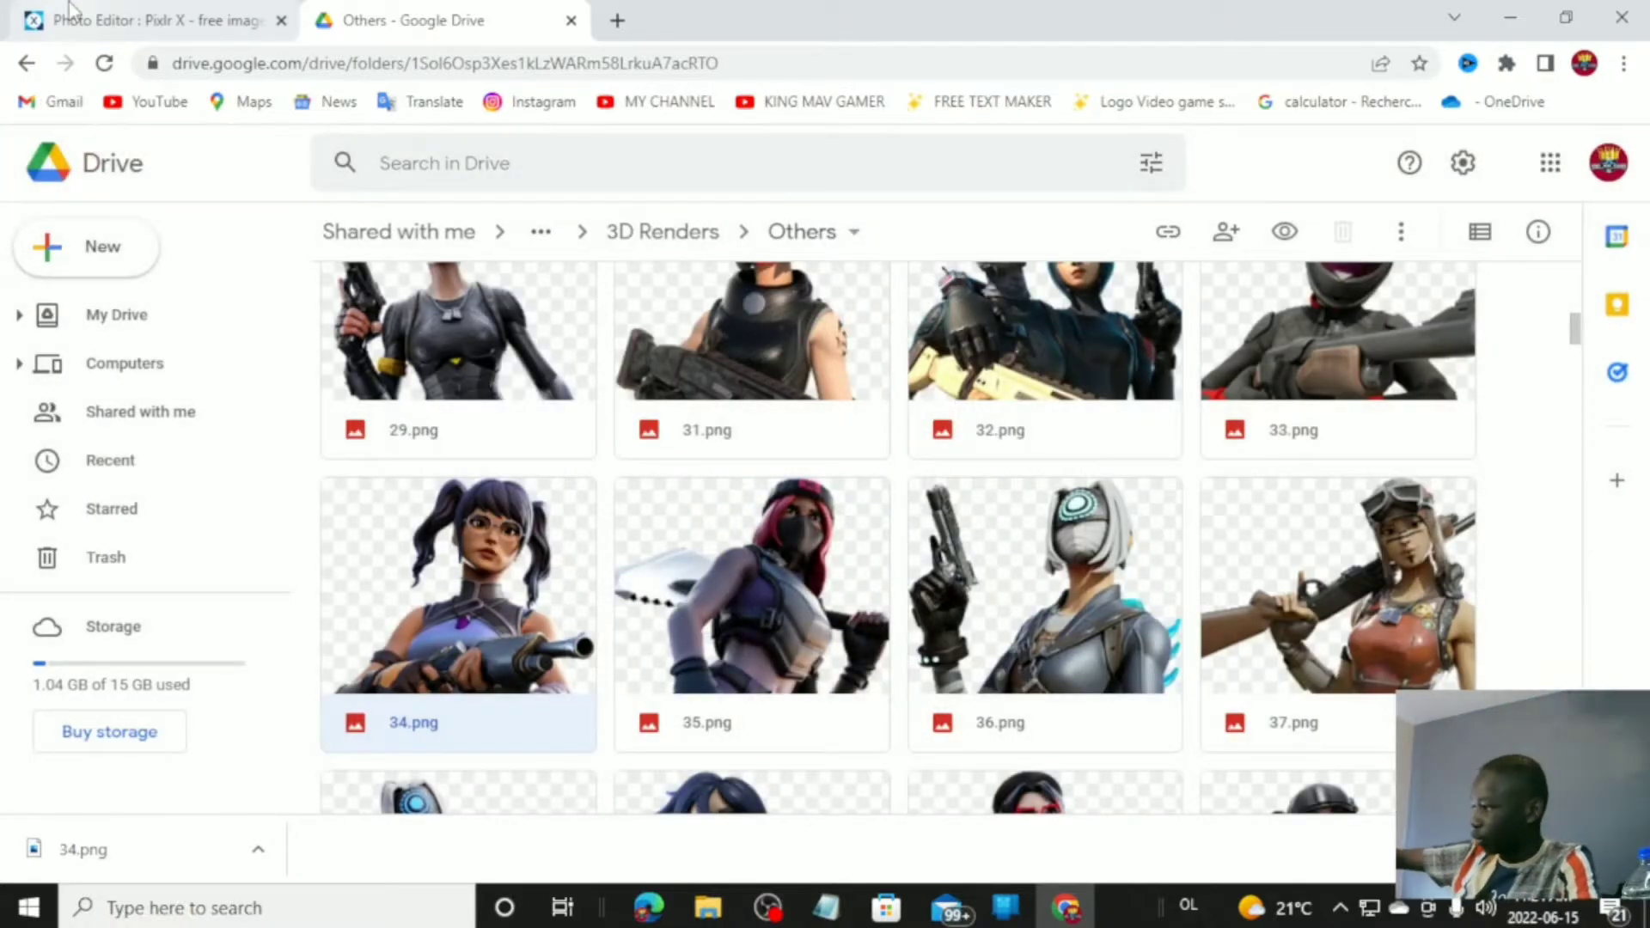
click(73, 10)
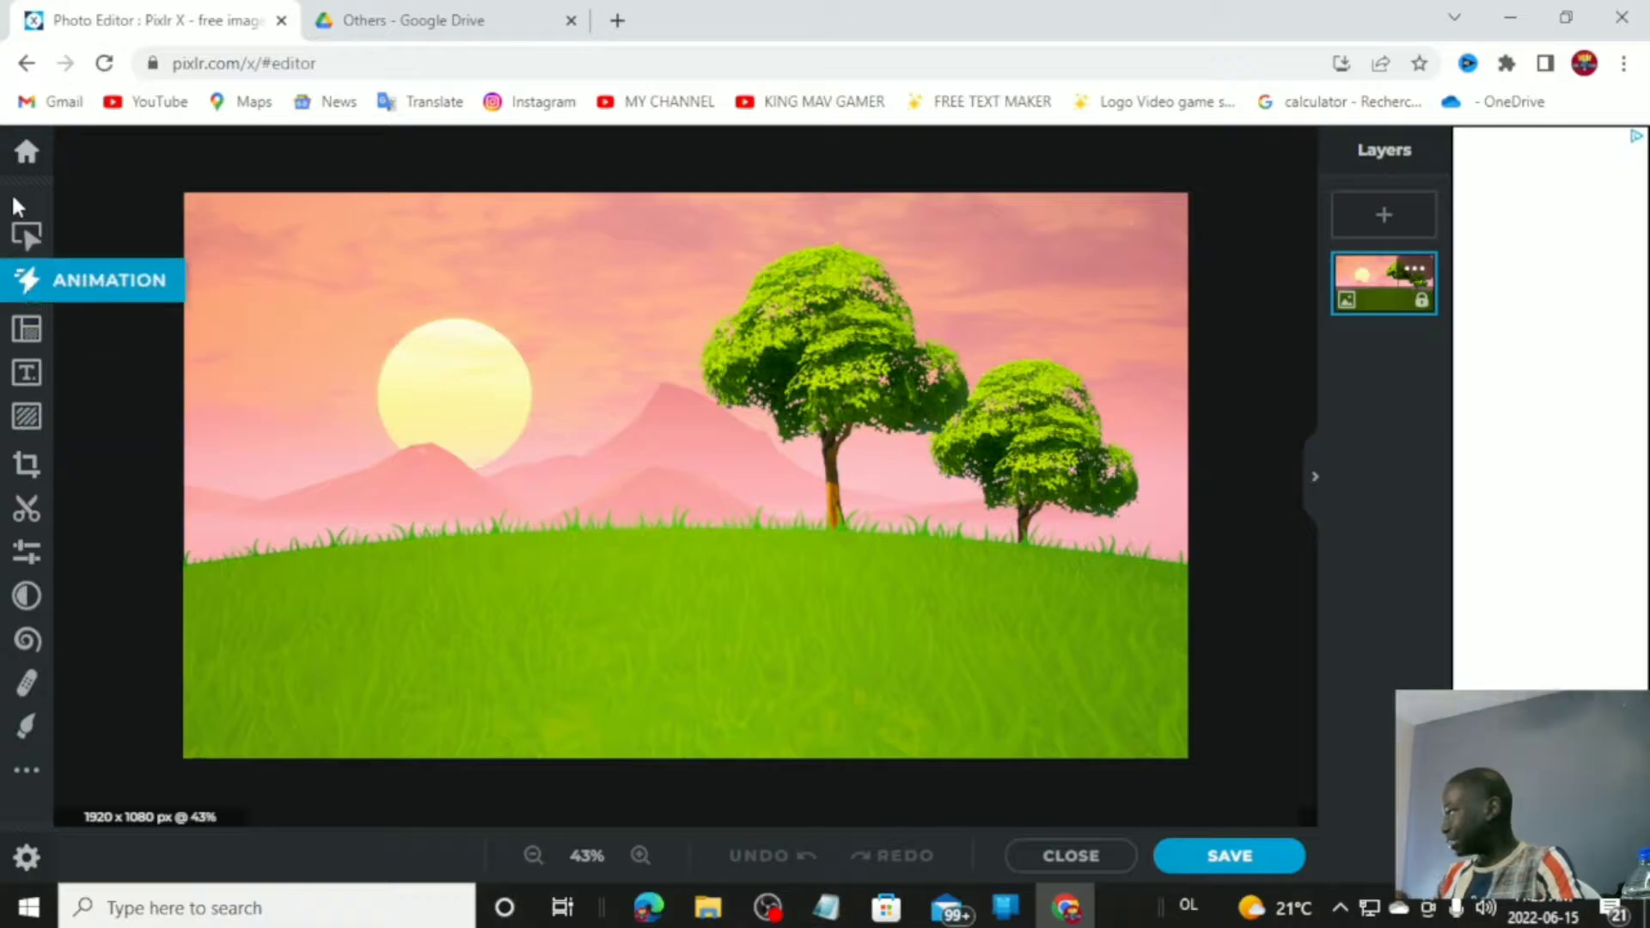
Step: Add 34.png from Downloads as a new layer and drag the character toward the left
click(25, 429)
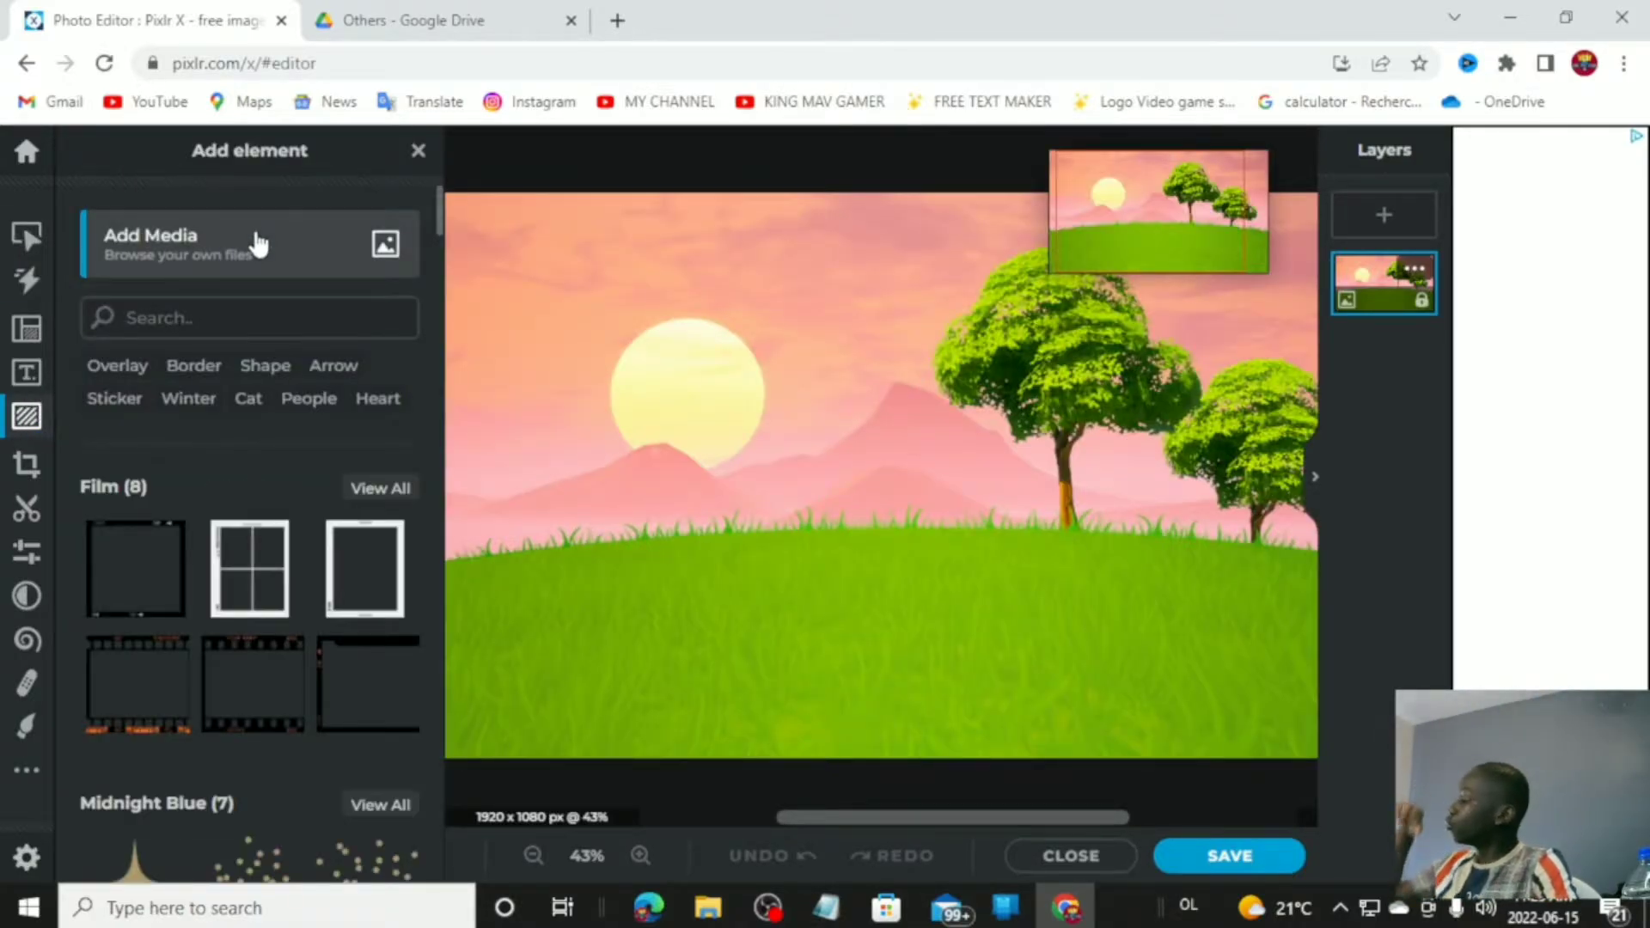
click(239, 261)
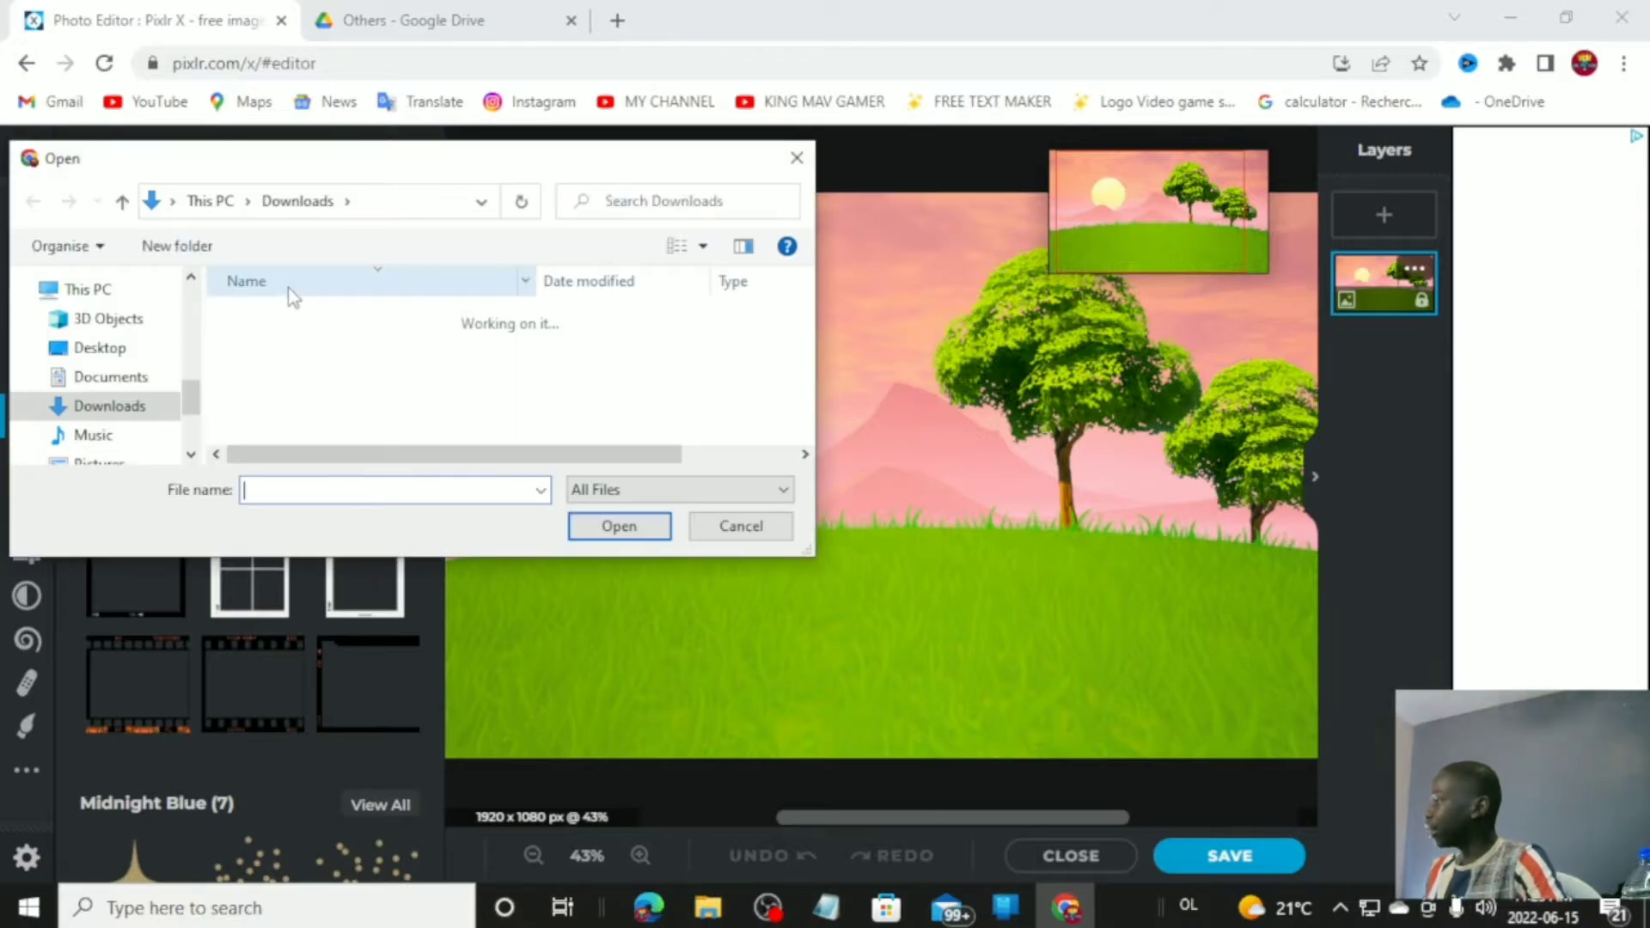
click(327, 376)
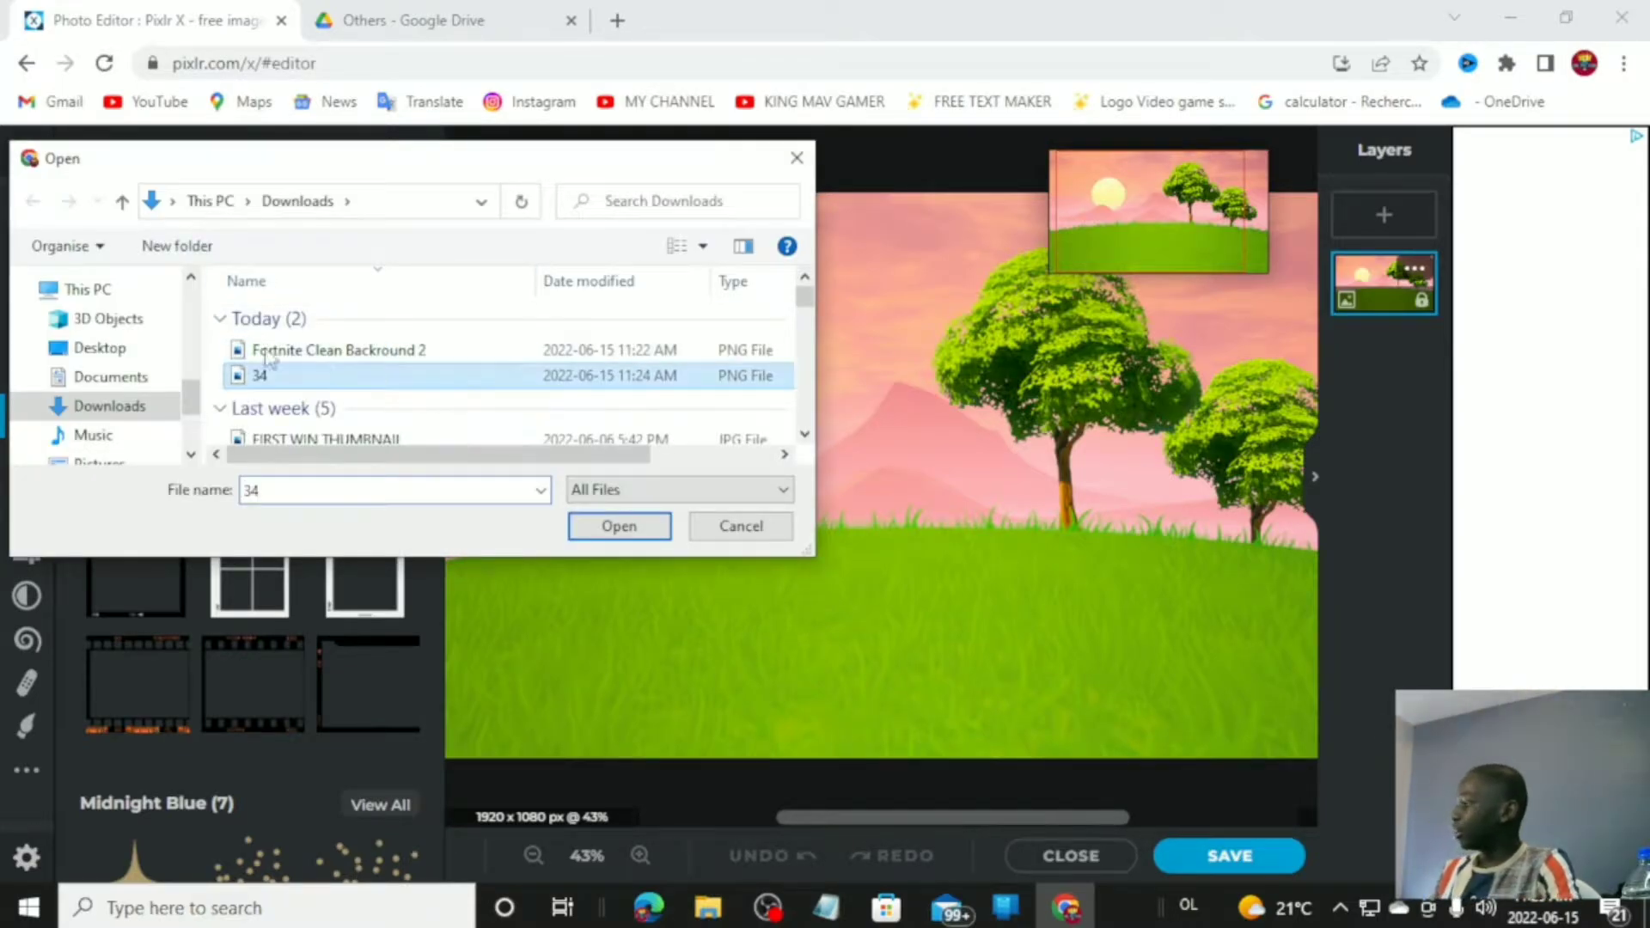
click(617, 524)
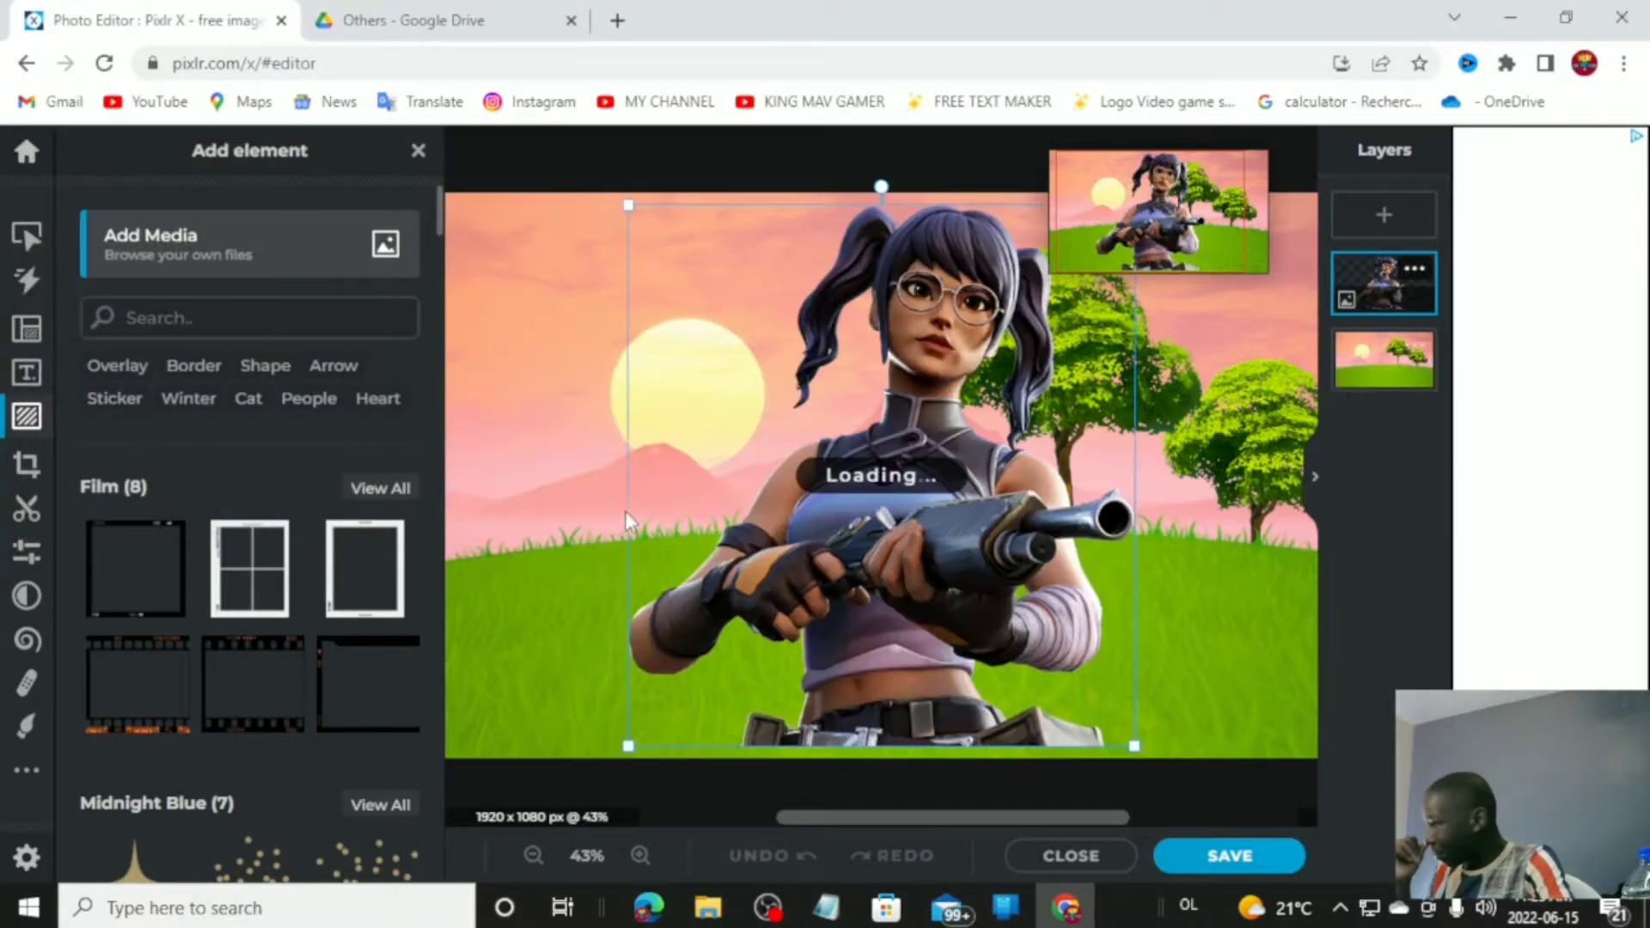
click(419, 150)
drag(722, 494, 534, 482)
Step: Move the character to the canvas's right half and flip it horizontally
drag(643, 447, 935, 445)
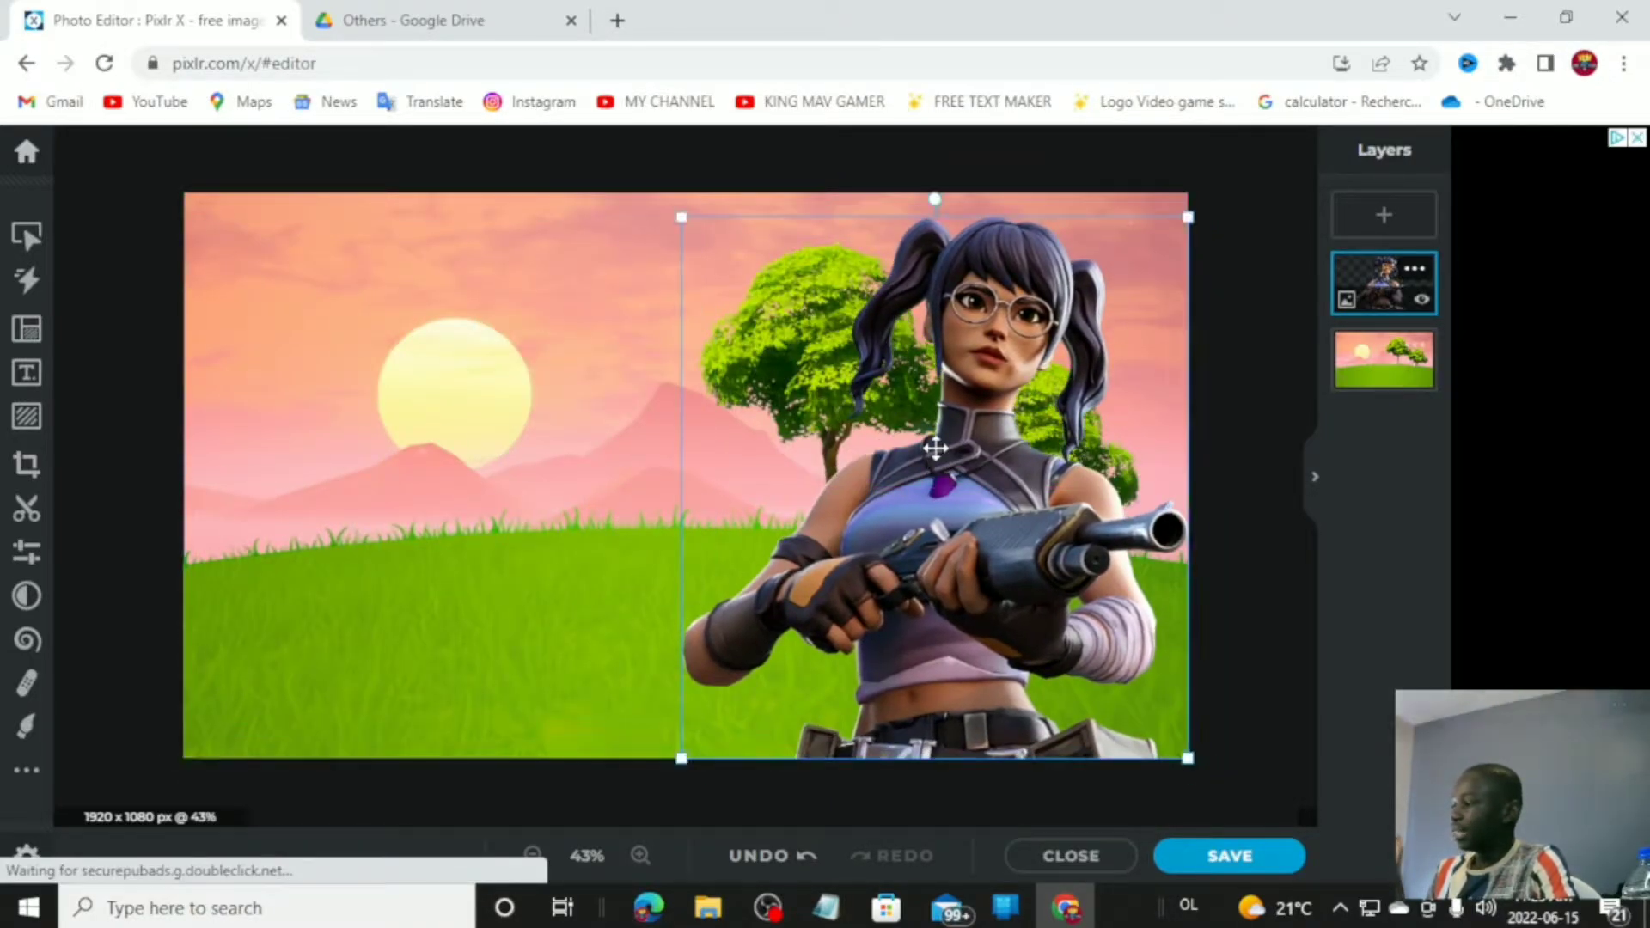
click(26, 464)
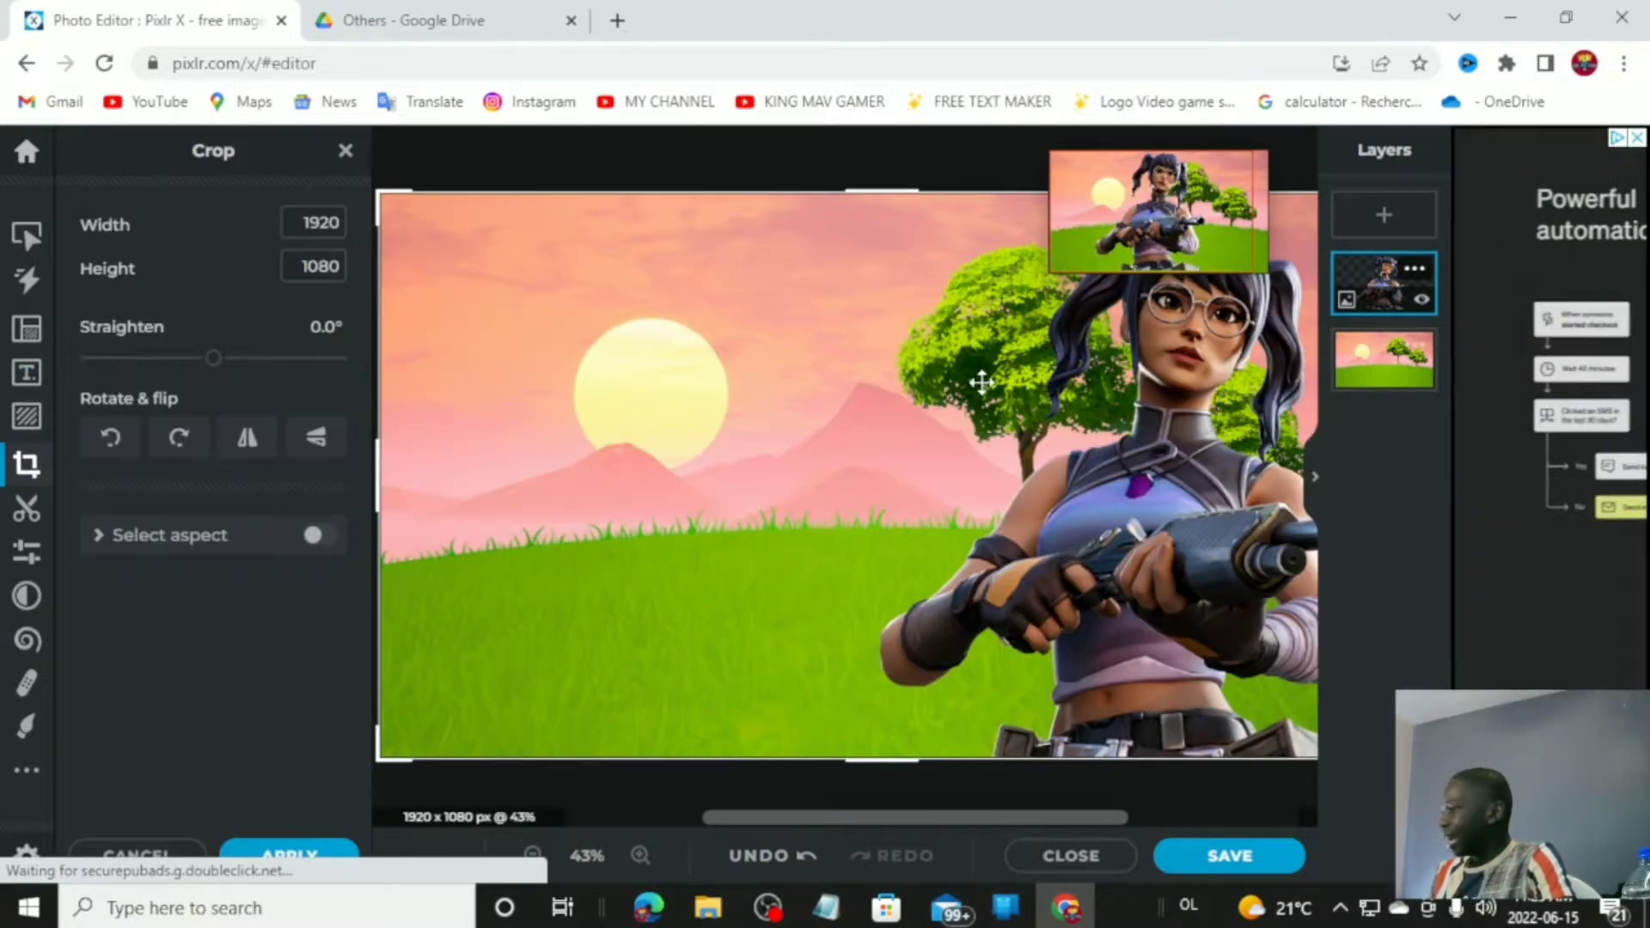
click(247, 439)
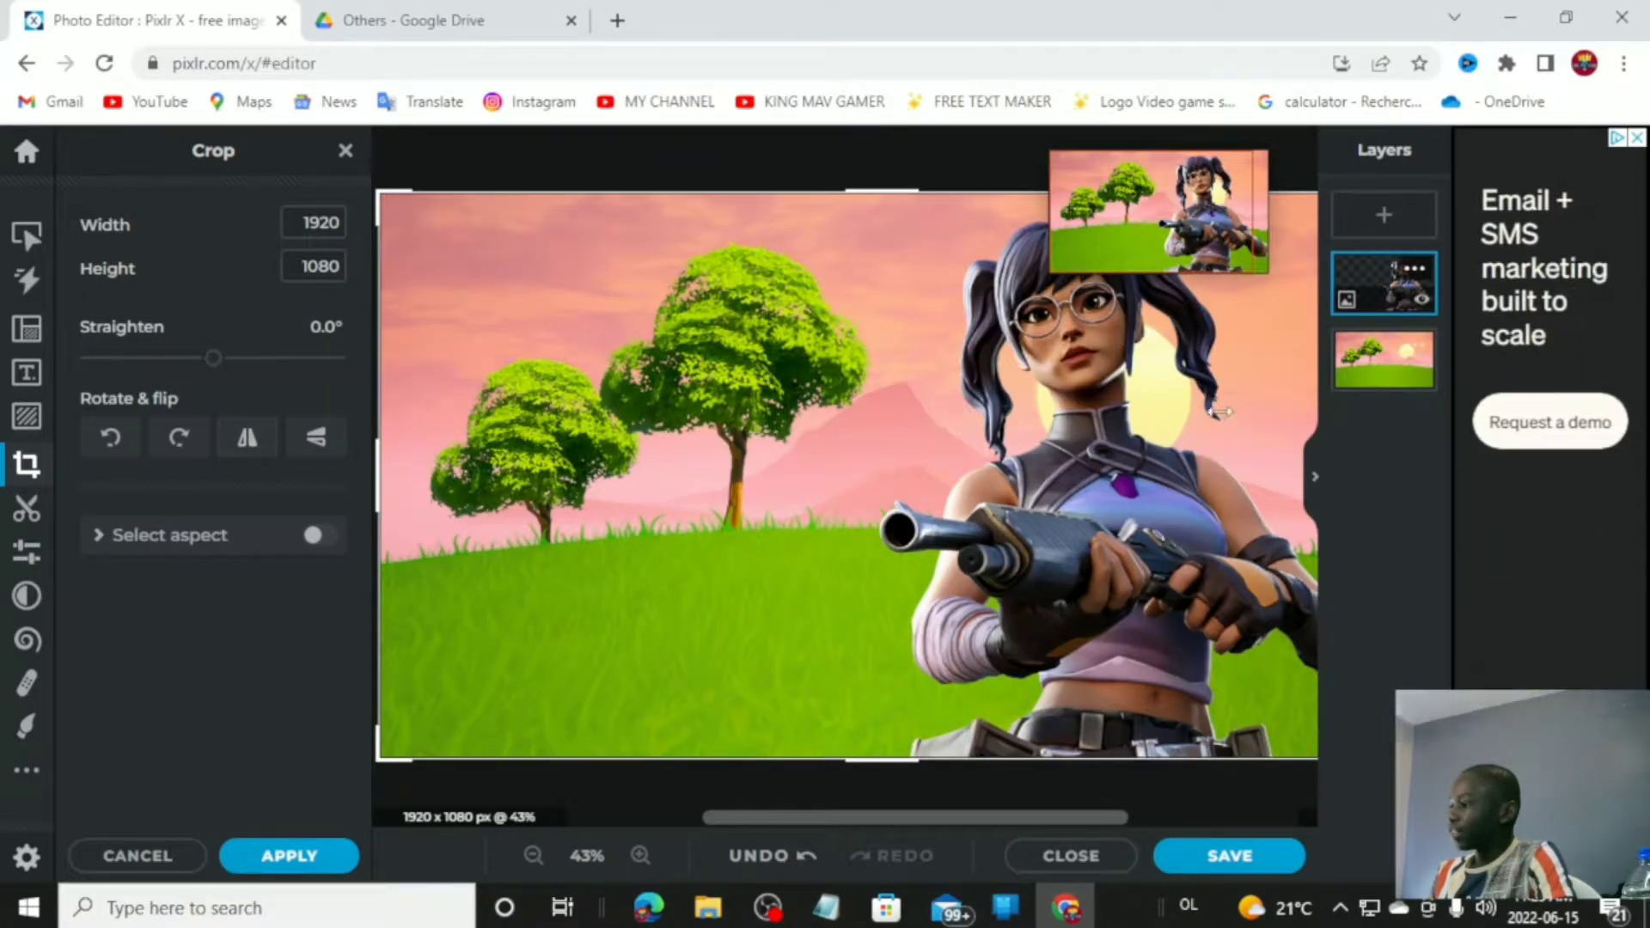
Step: Flip the sunset background horizontally so the trees sit on the left
click(1384, 360)
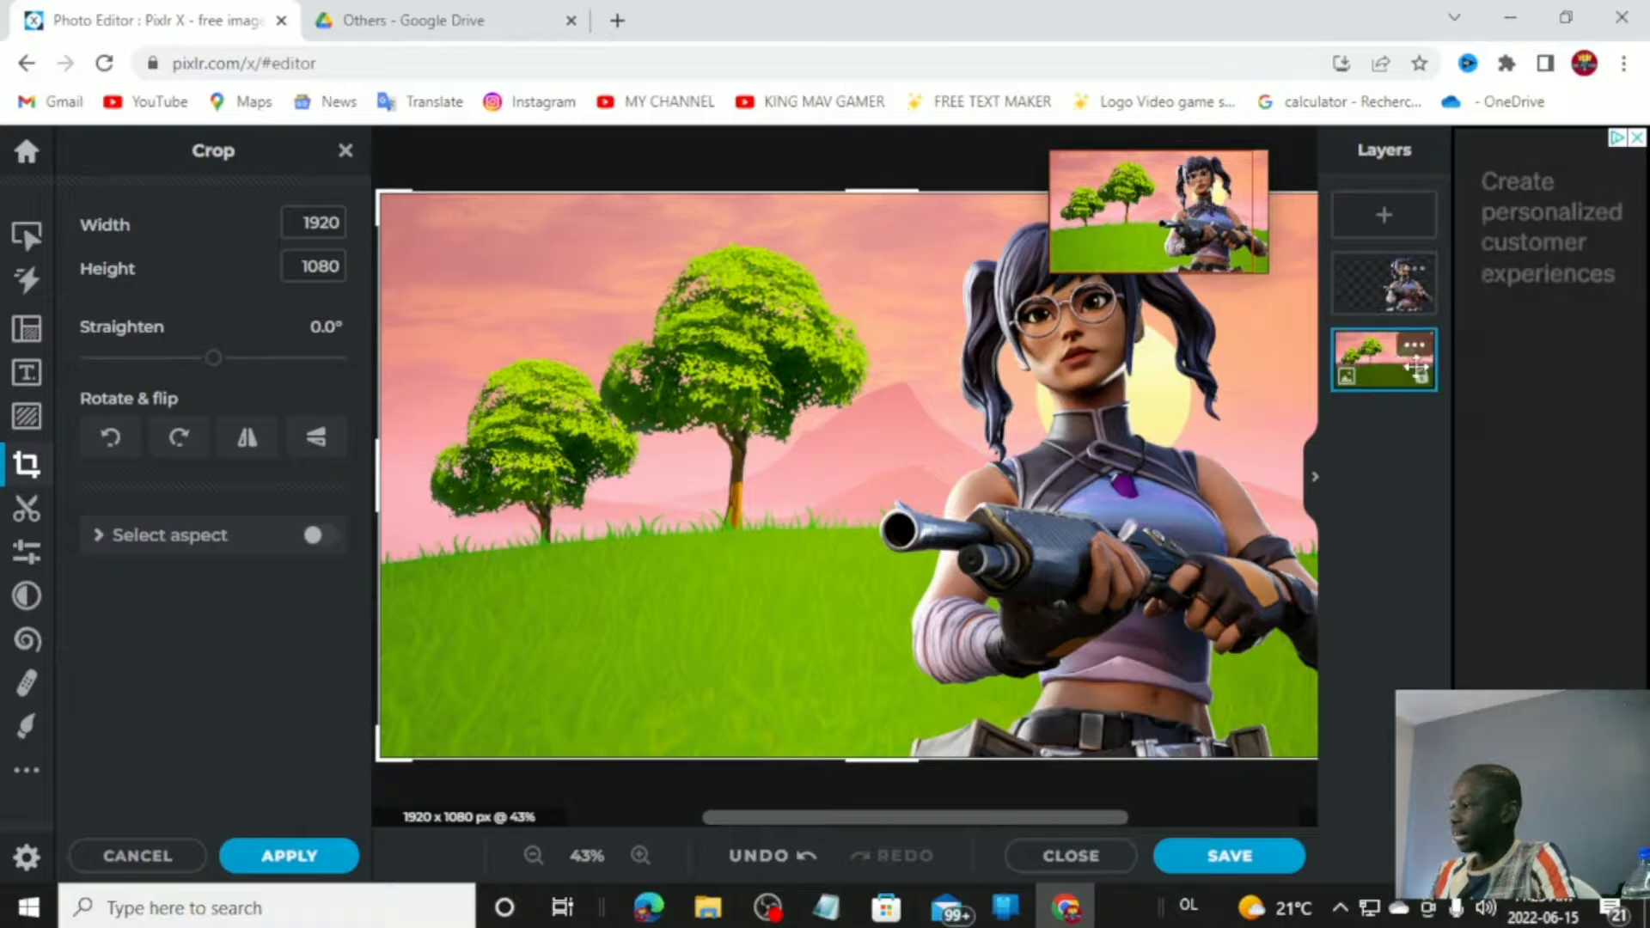
click(247, 438)
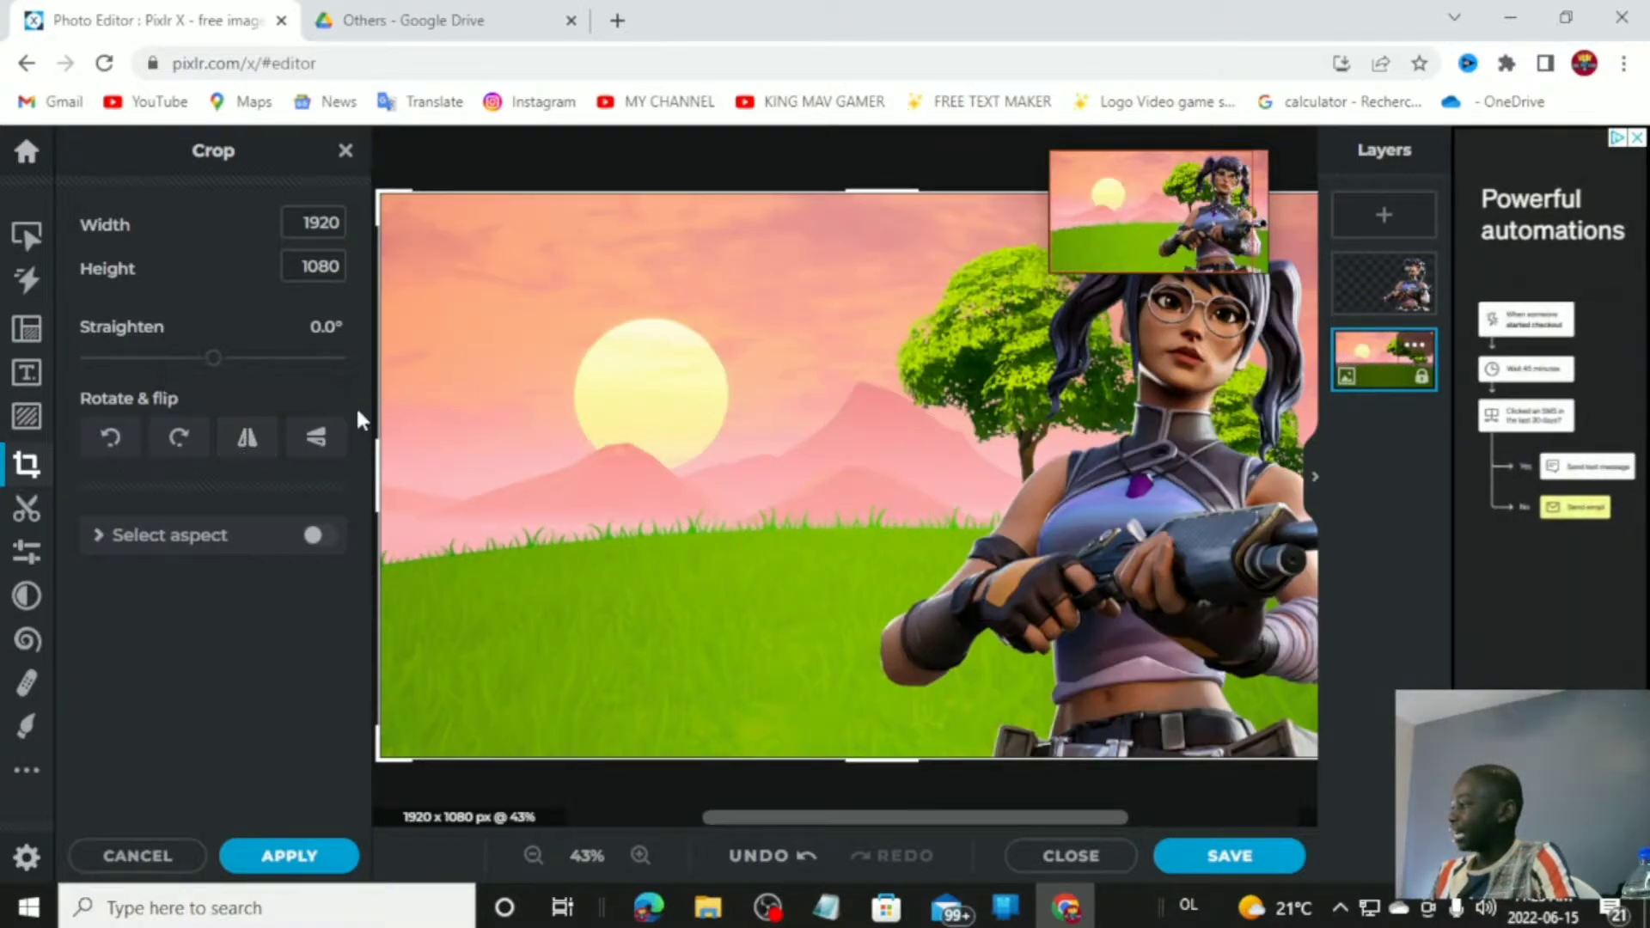
click(246, 438)
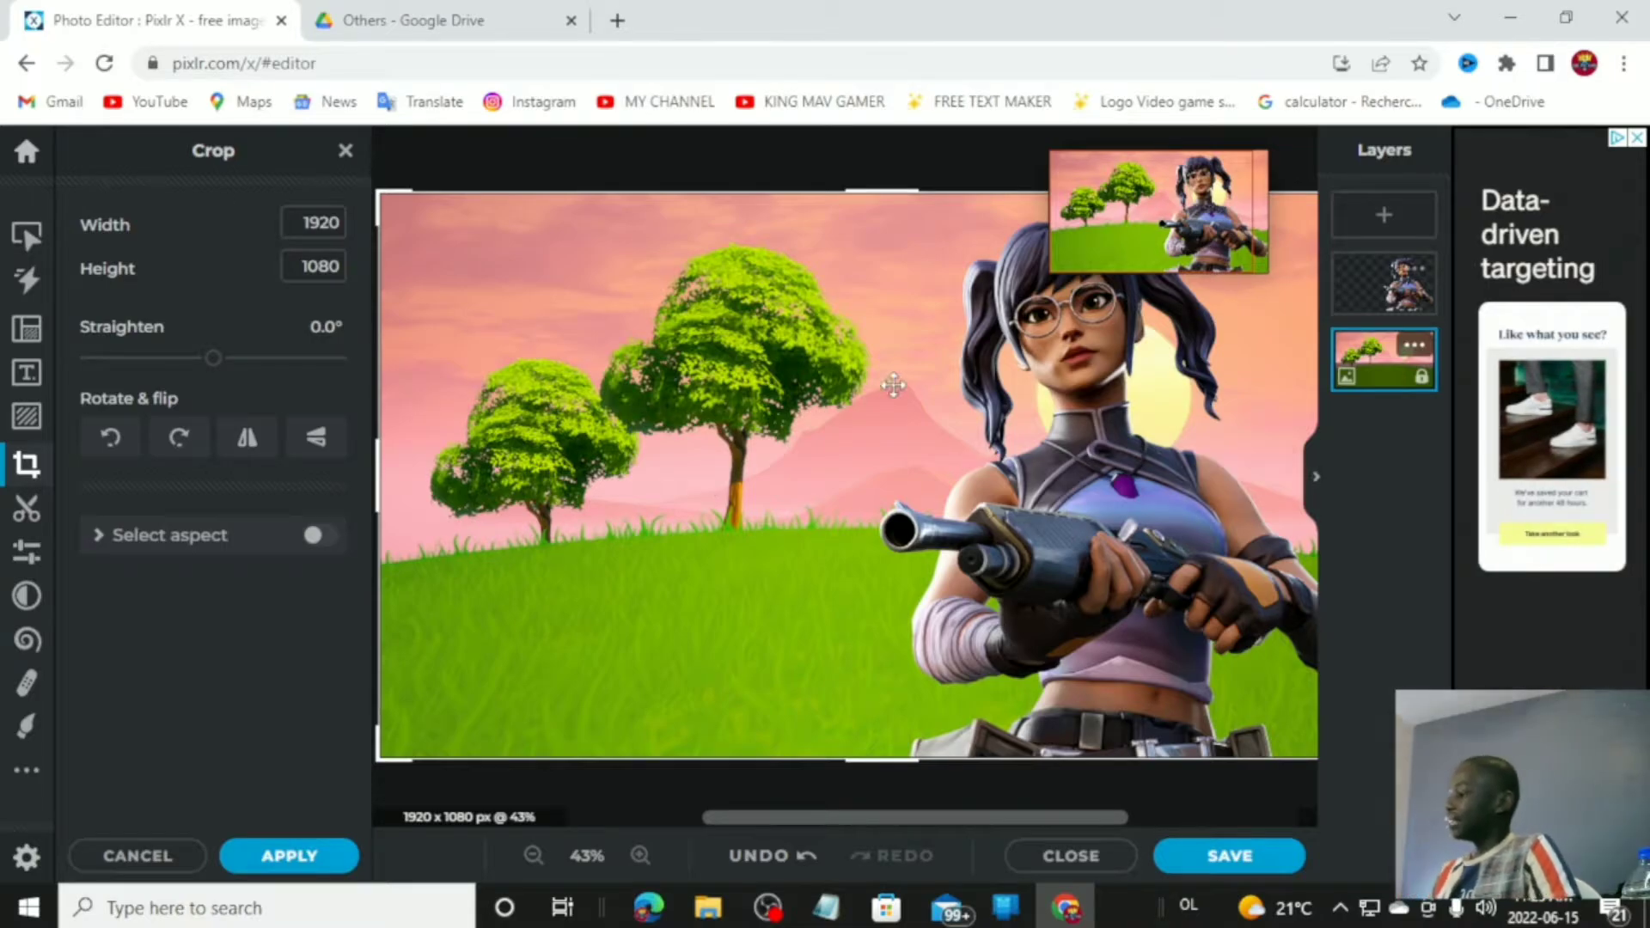
click(345, 151)
click(27, 235)
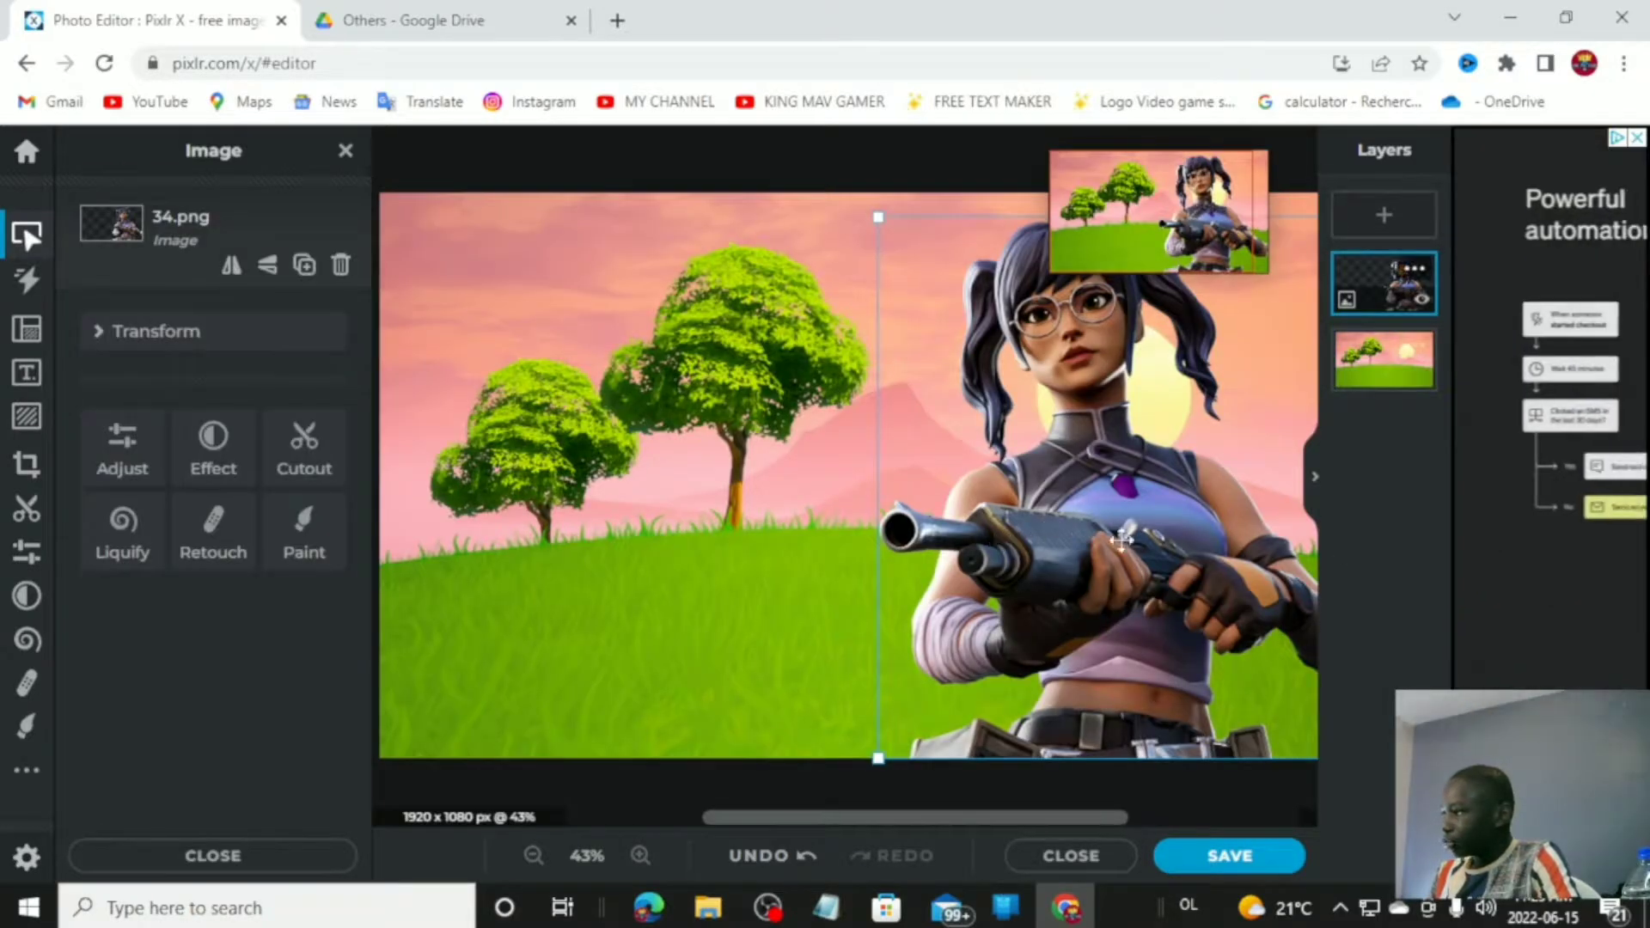
click(345, 152)
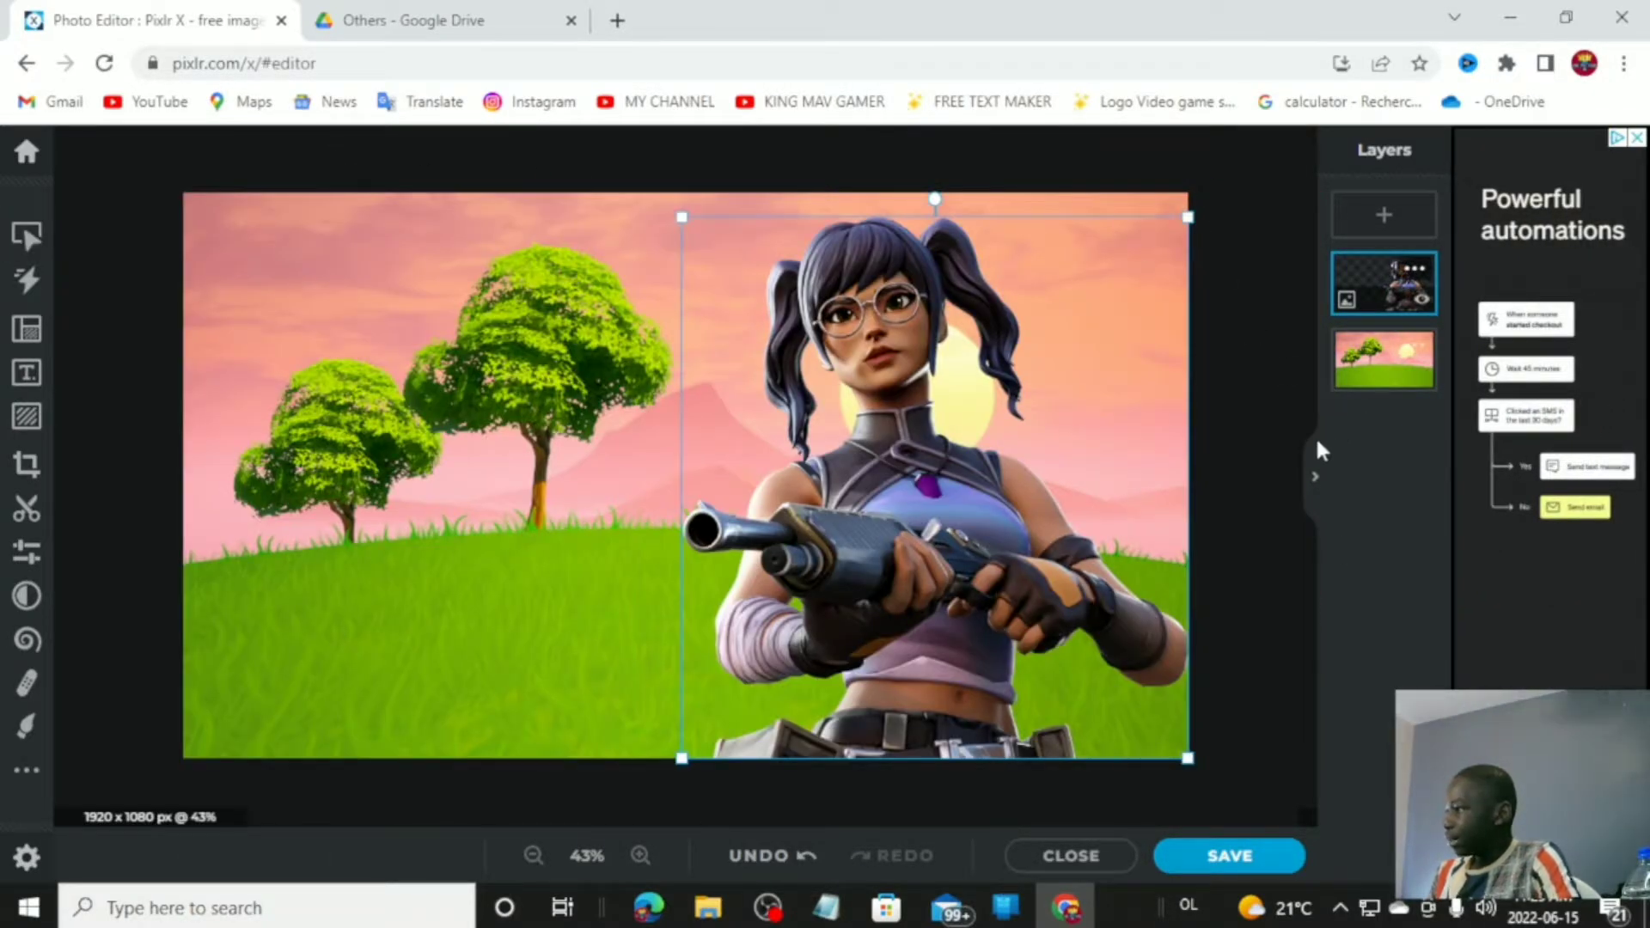
click(601, 258)
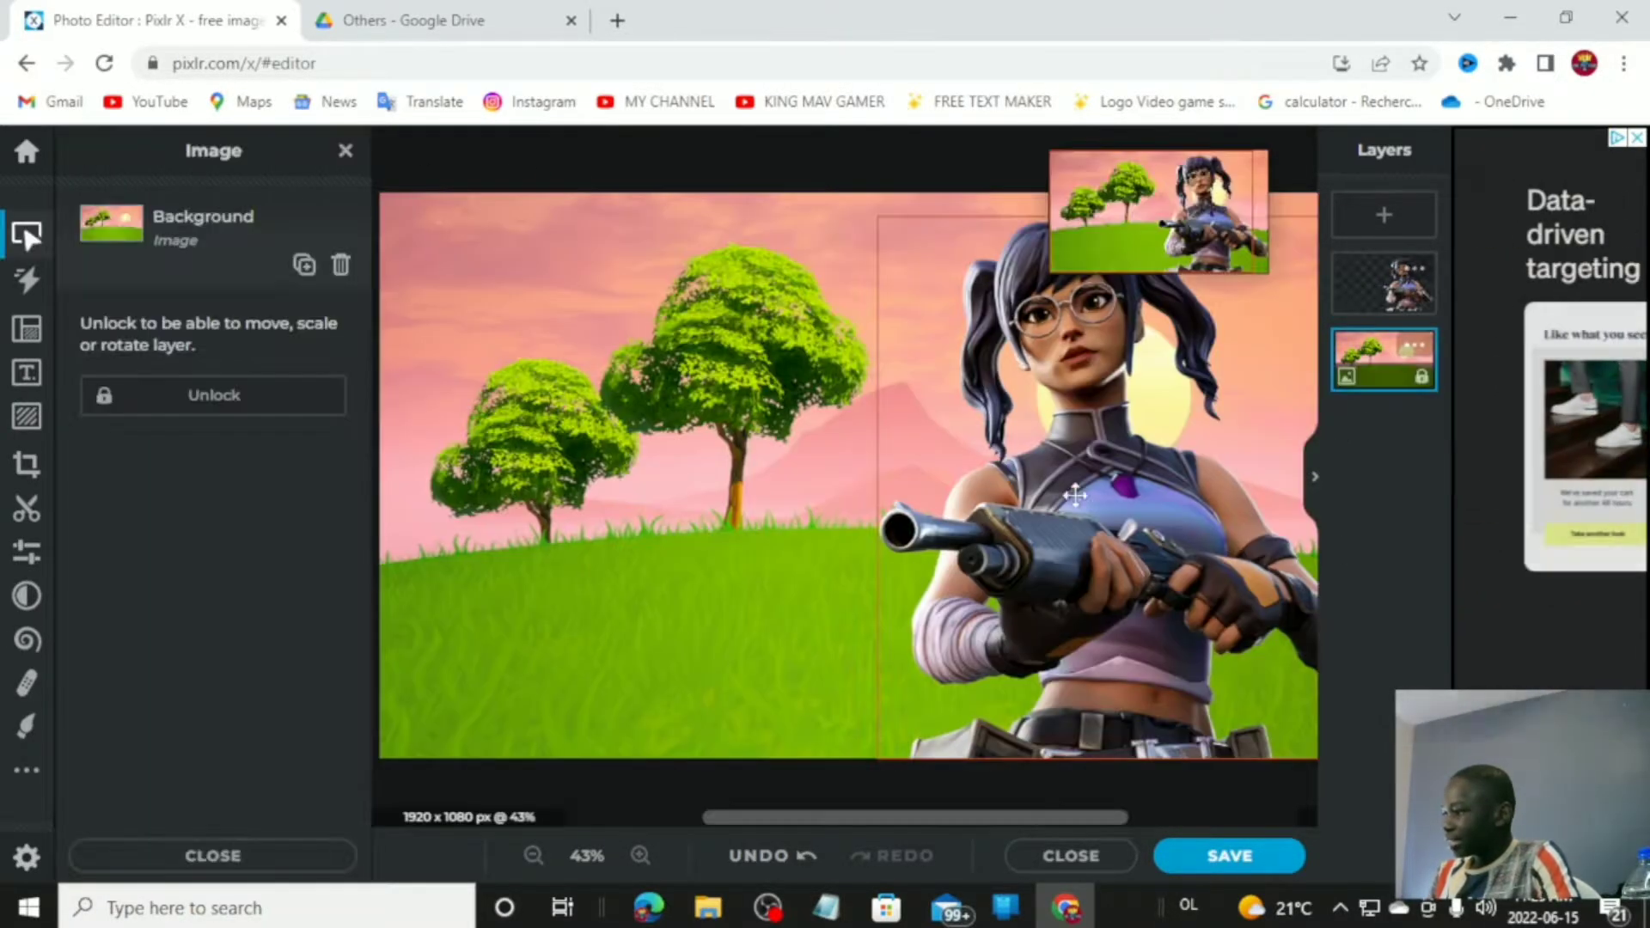
click(345, 153)
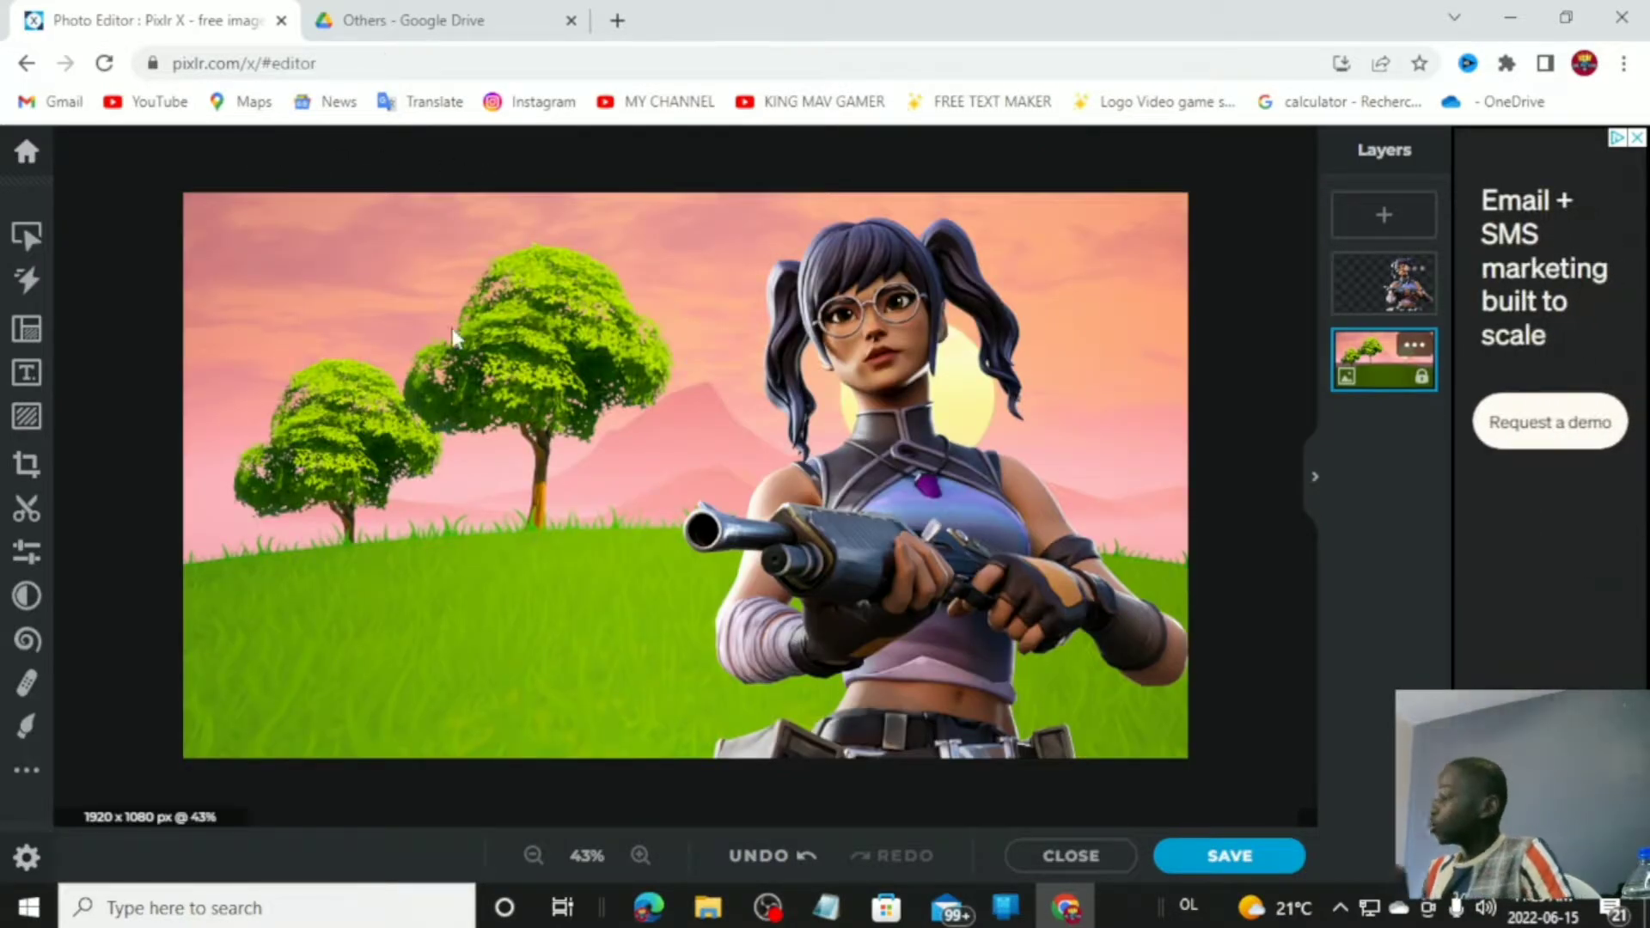
click(404, 20)
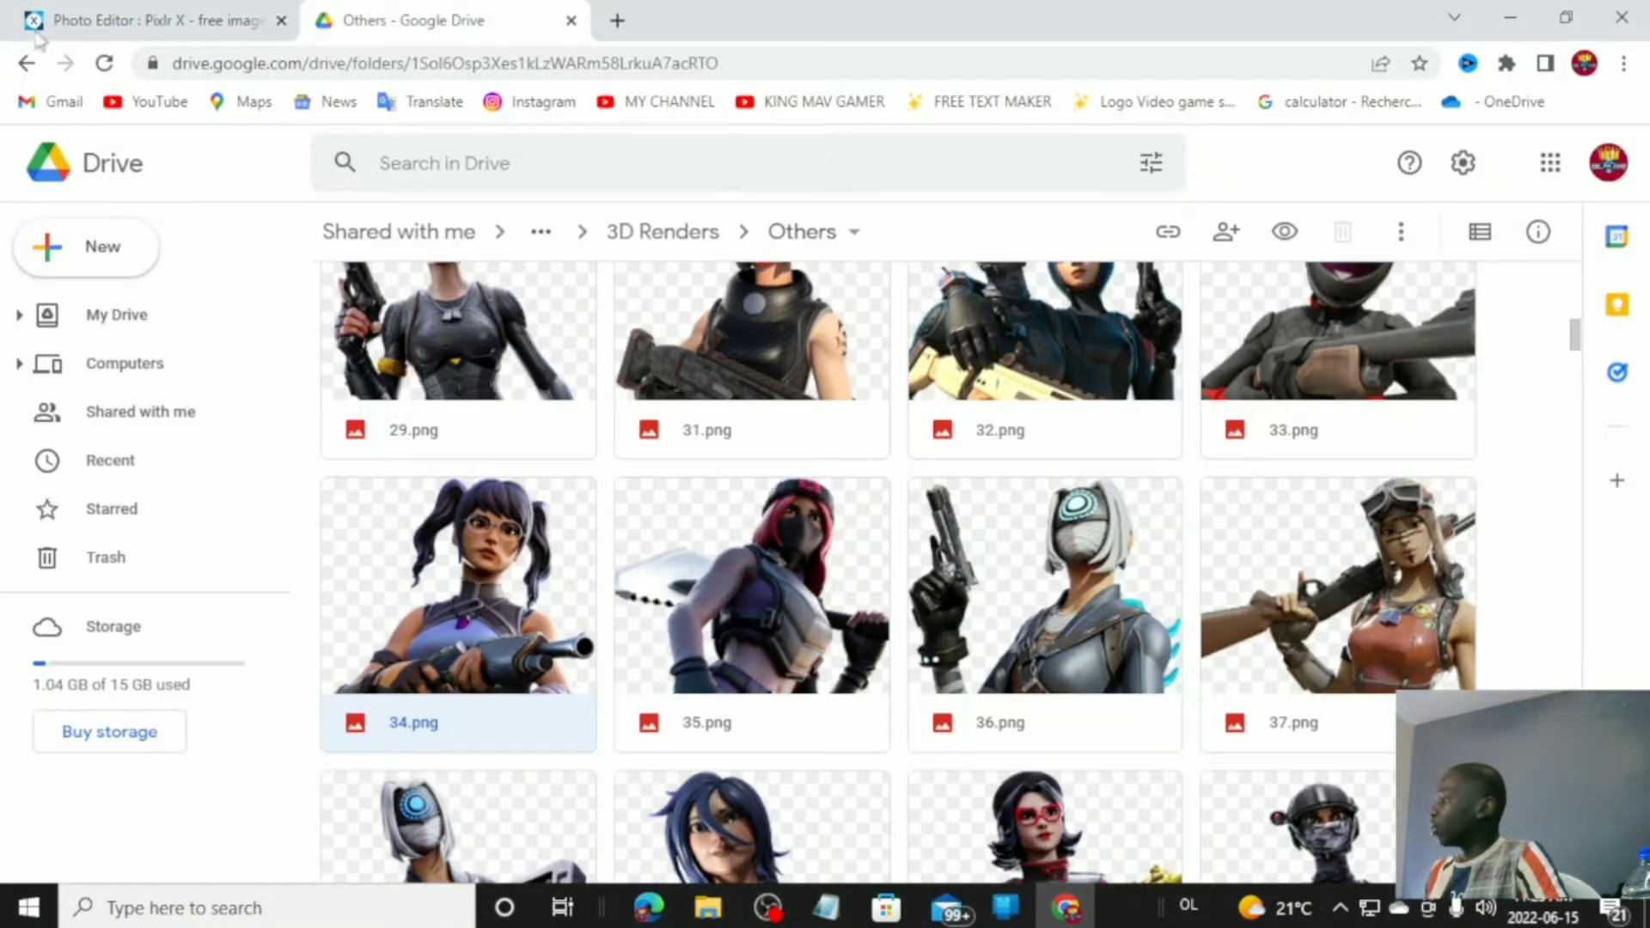
Step: Open GFX › Weapon Showcase and download the Legendary.png card frame
click(19, 61)
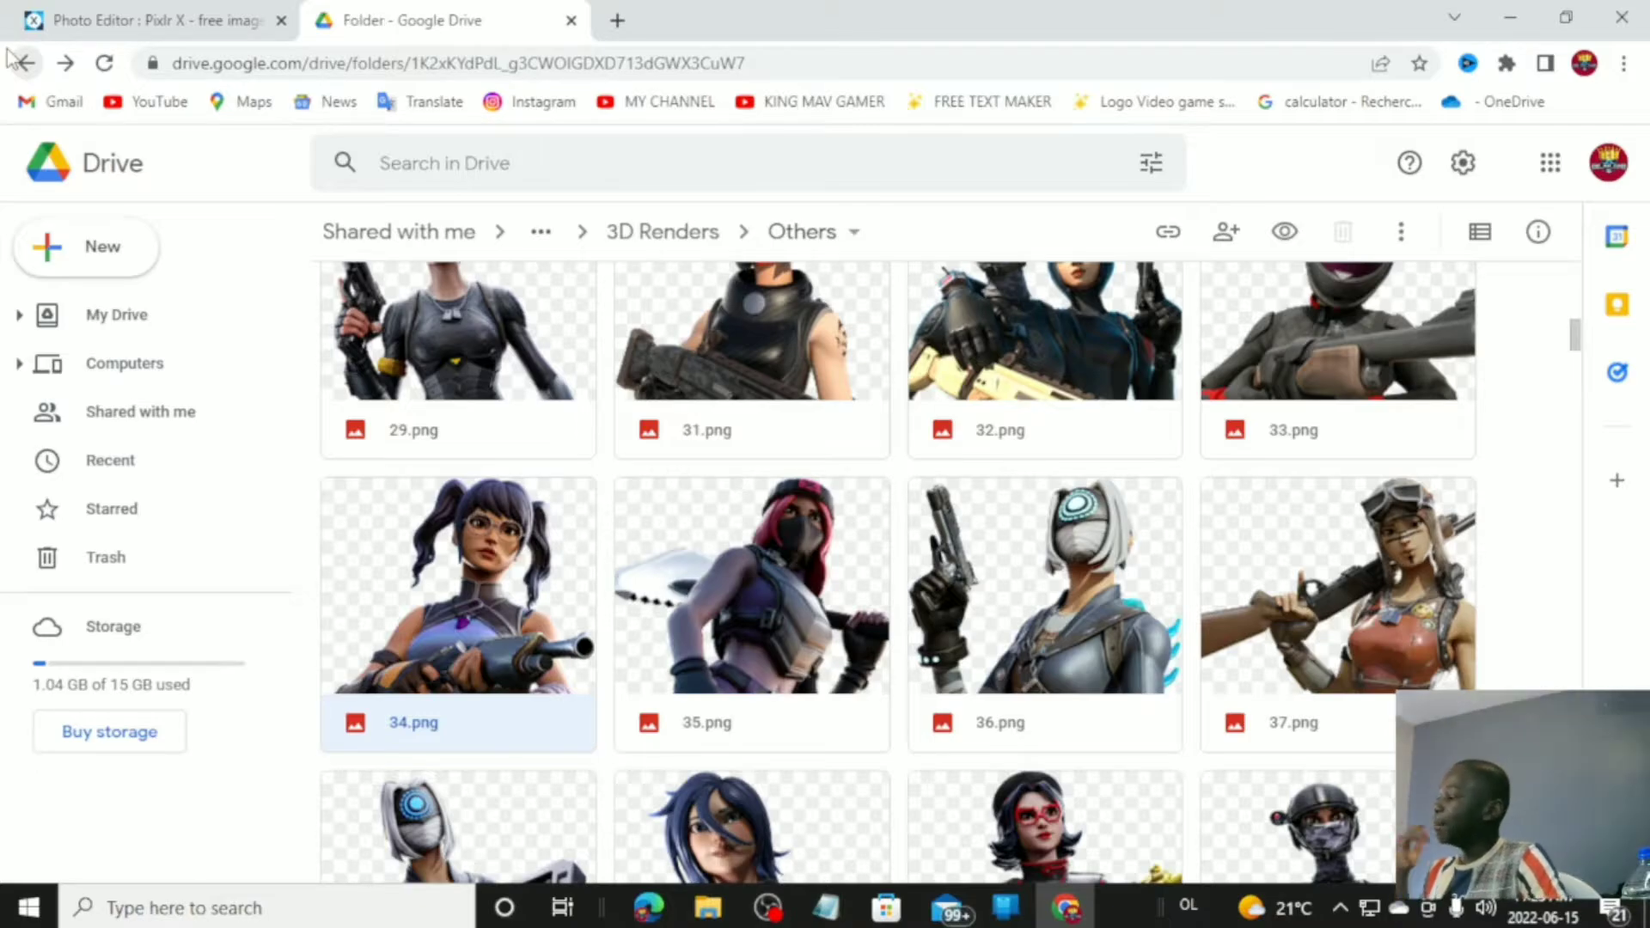
click(12, 60)
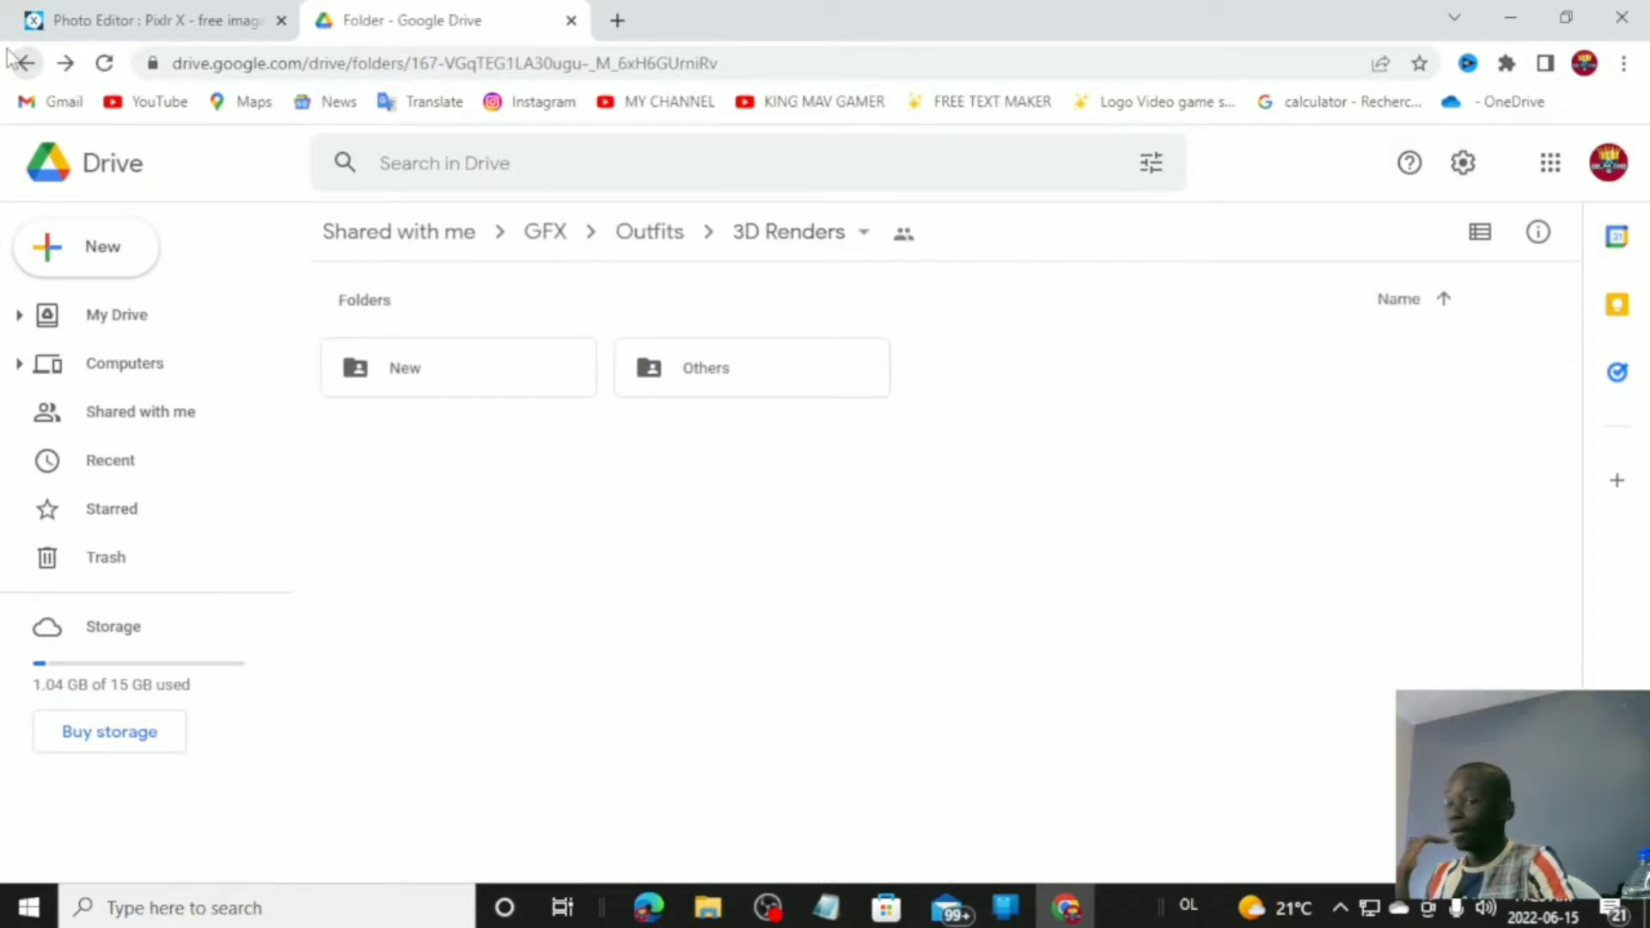
click(21, 62)
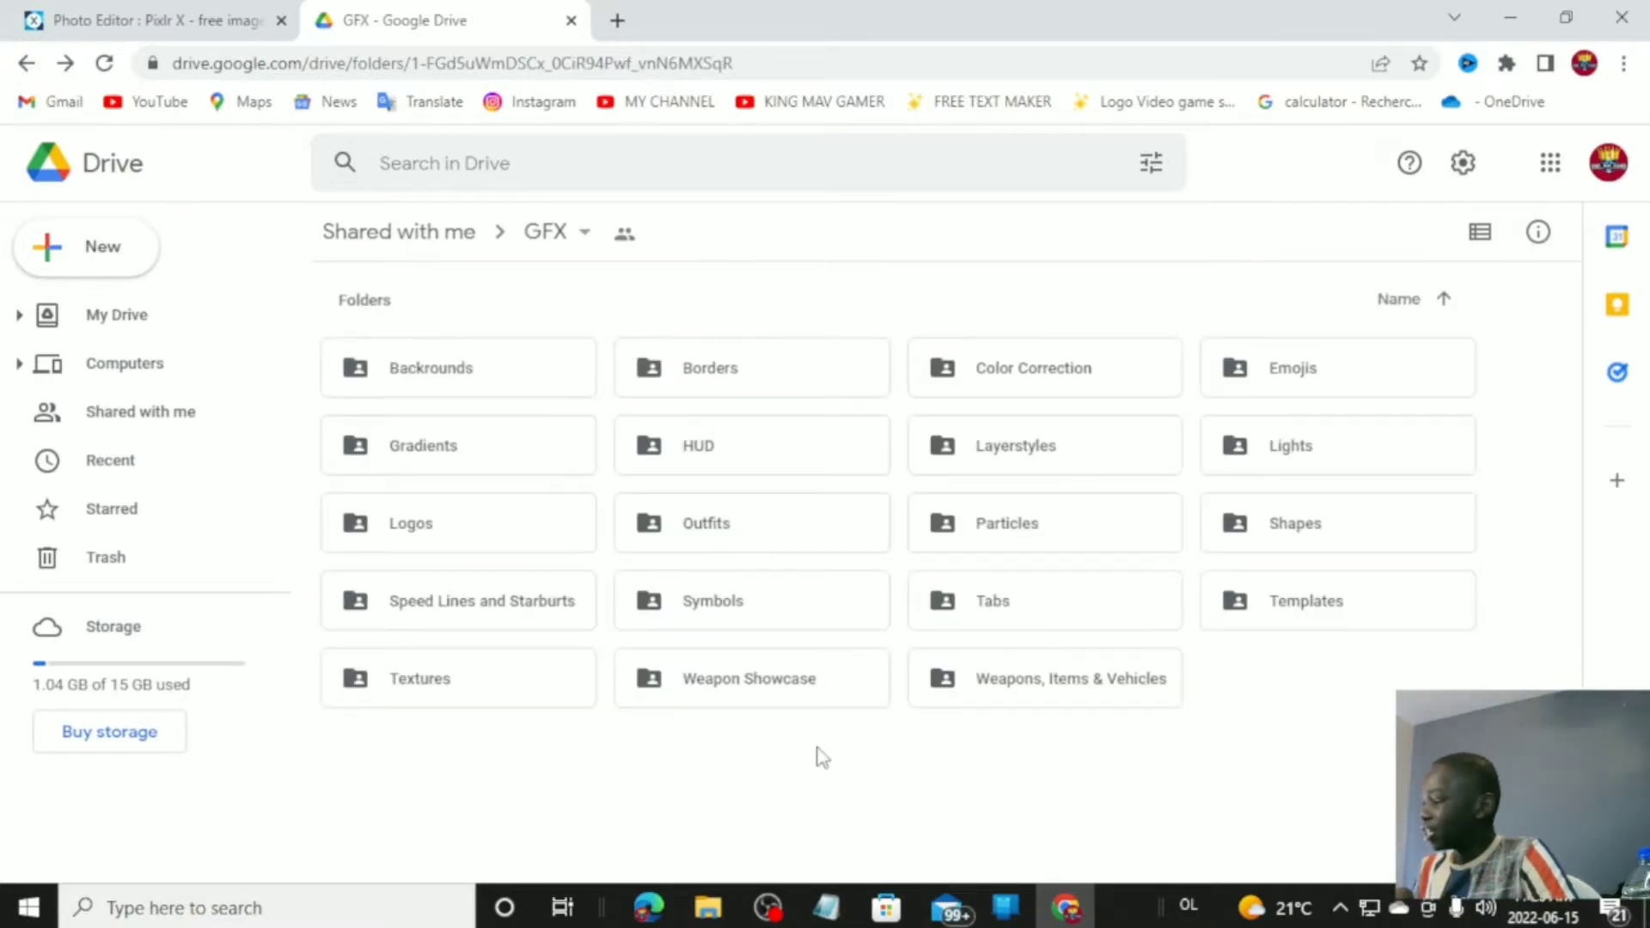
click(767, 701)
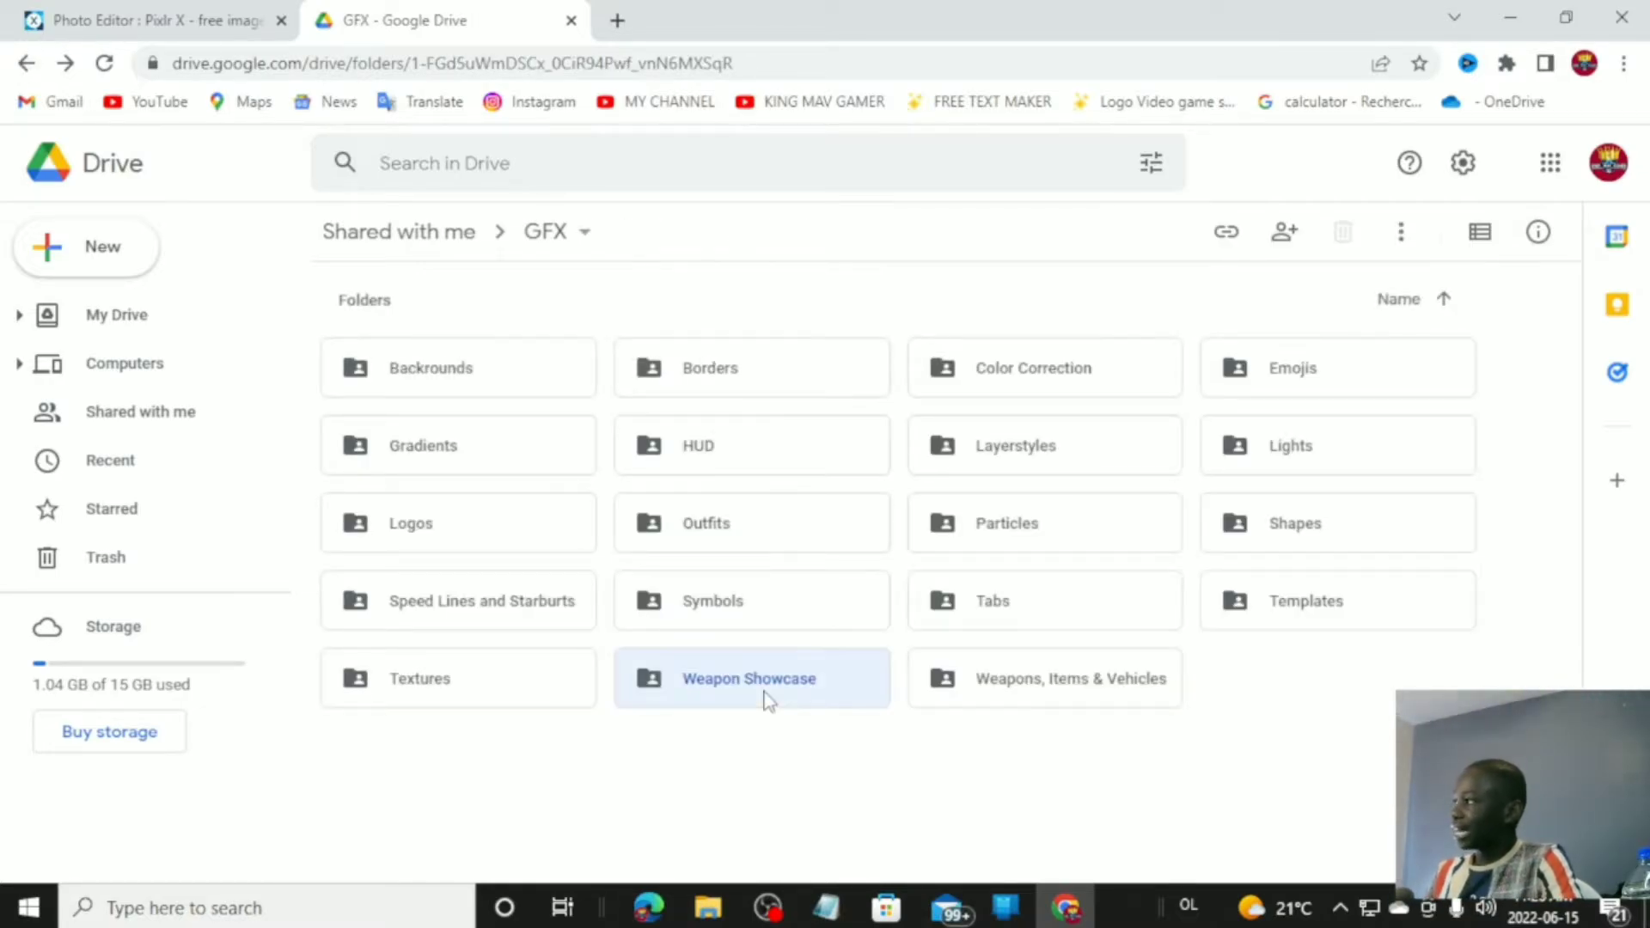
double_click(767, 700)
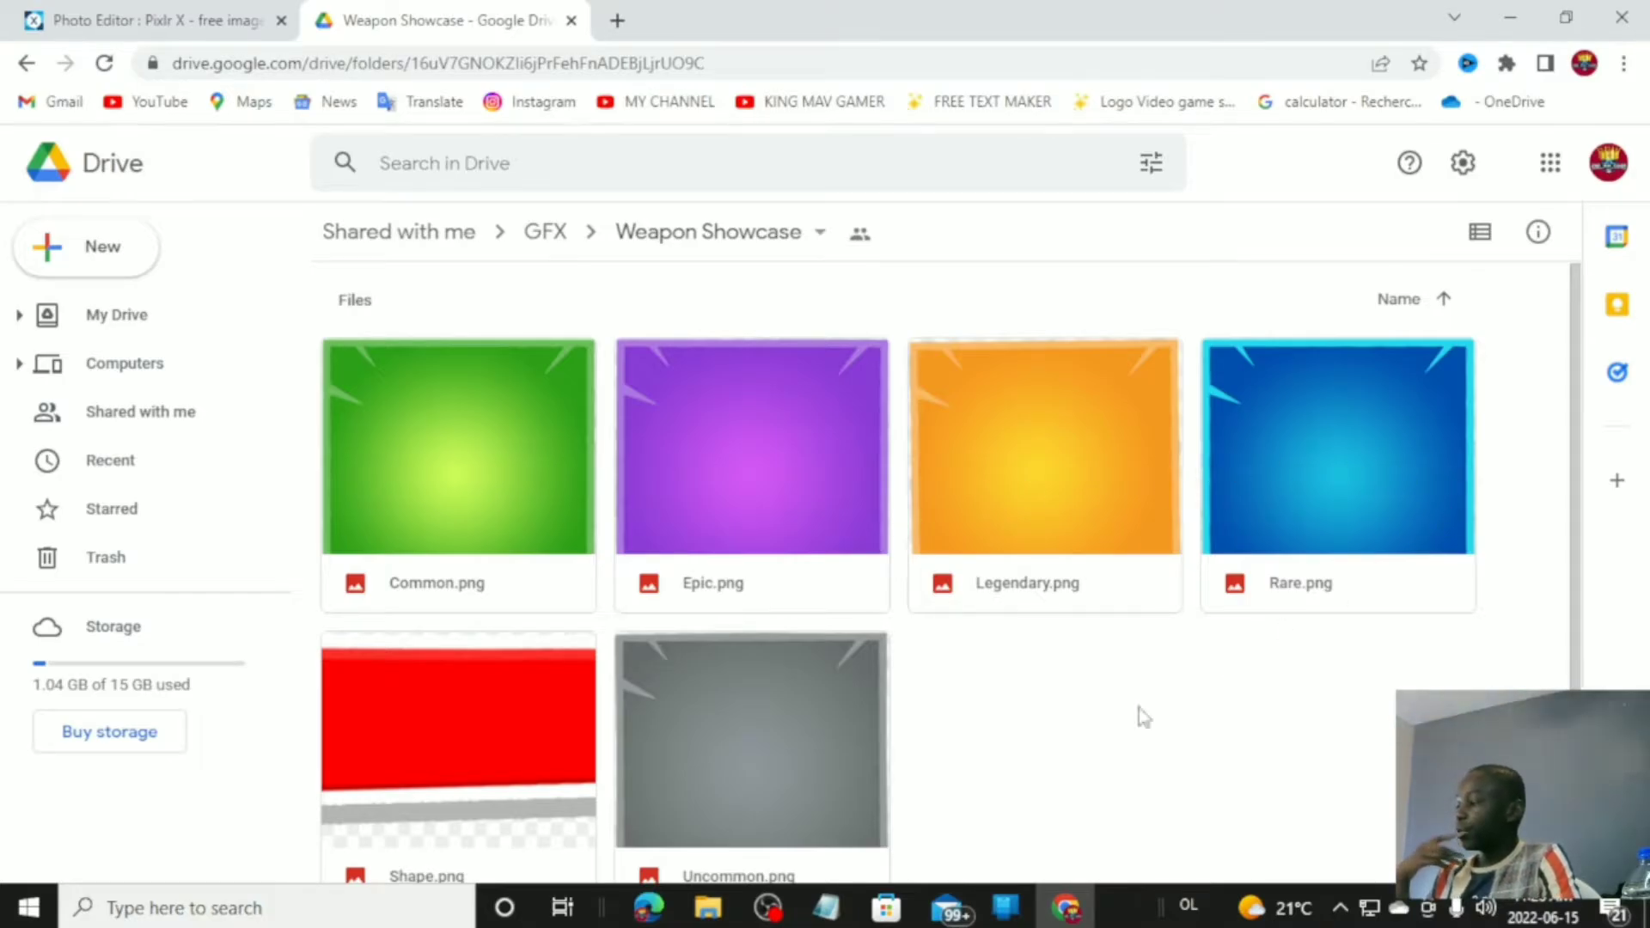
double_click(1016, 395)
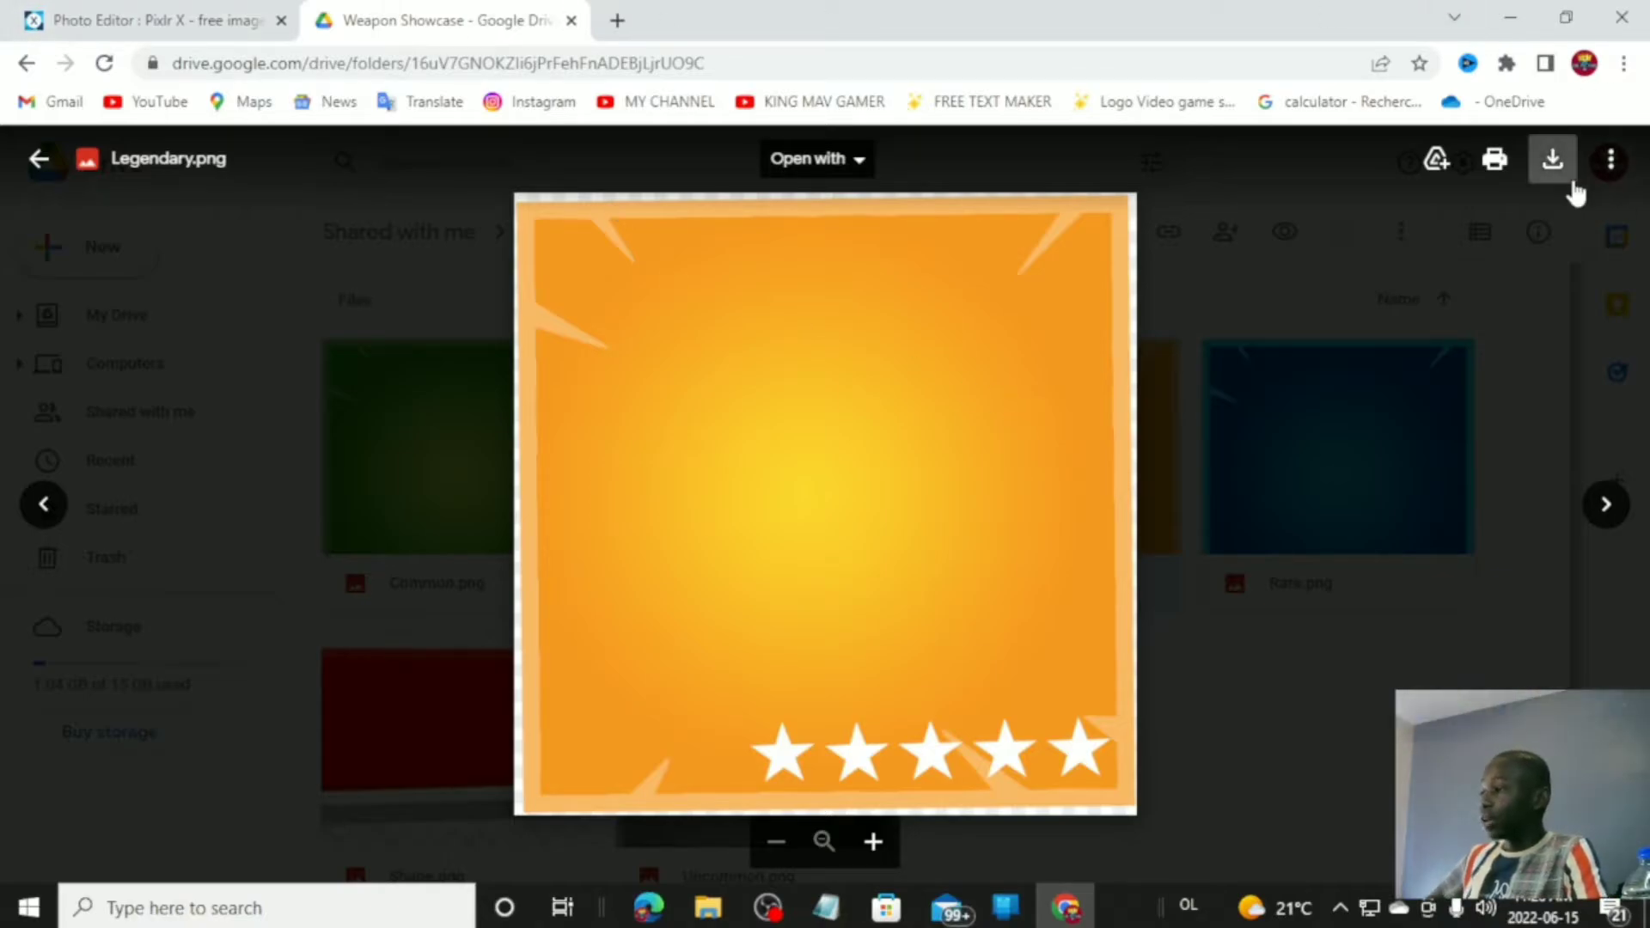
click(1553, 158)
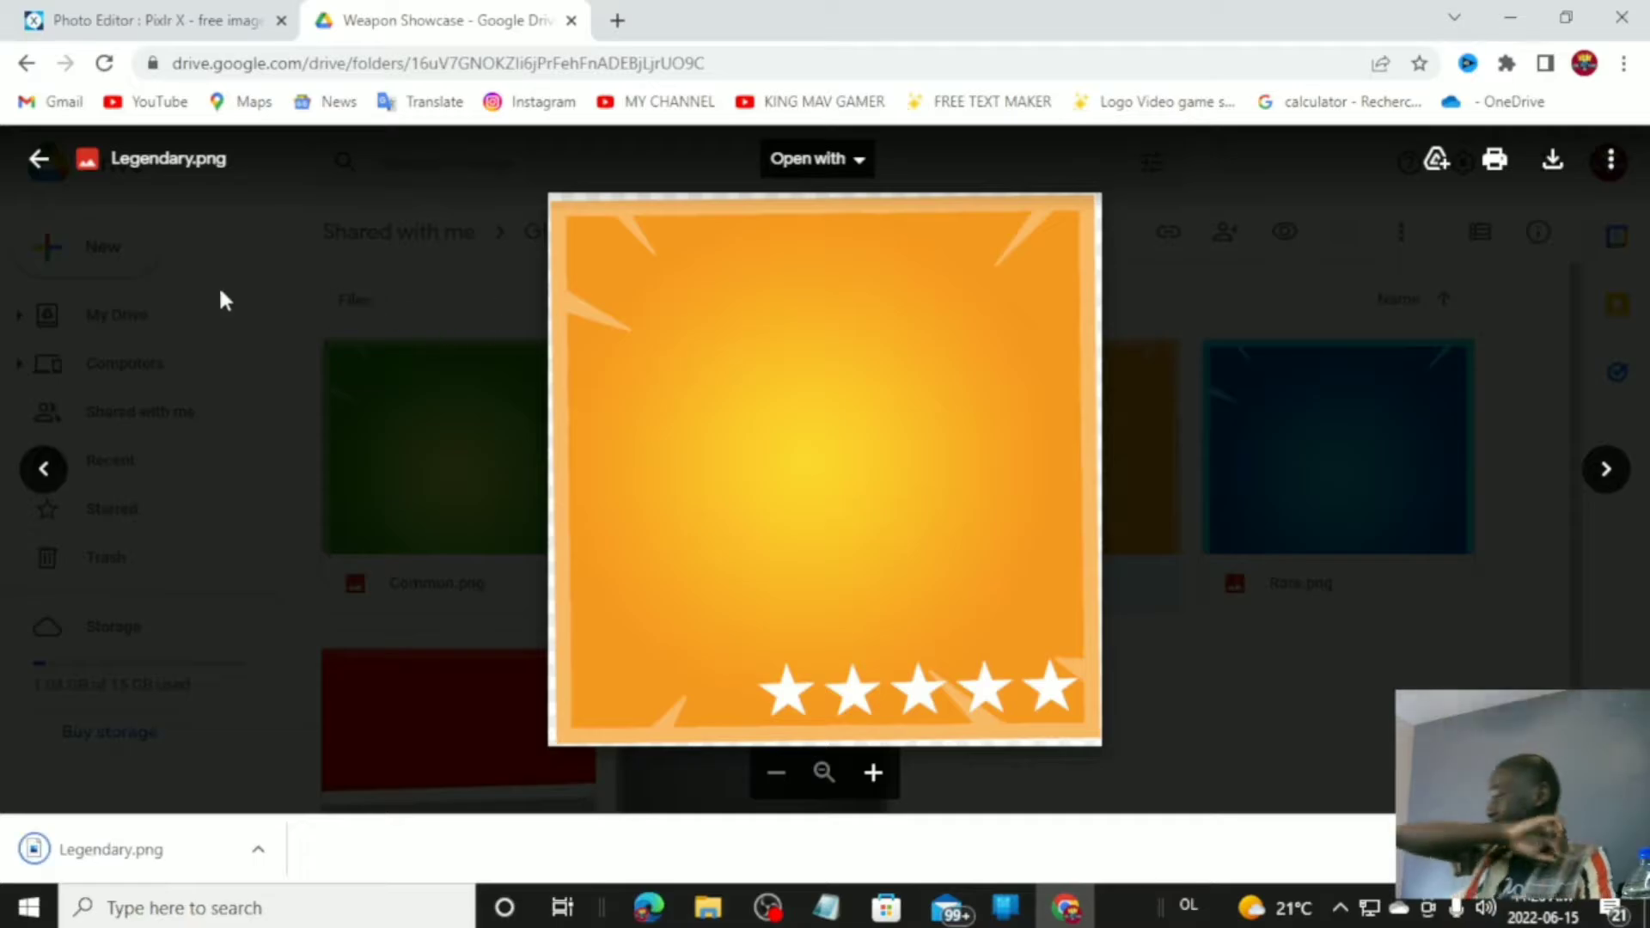
Step: Download the Shape.png red arrow and return to Pixlr X
click(38, 158)
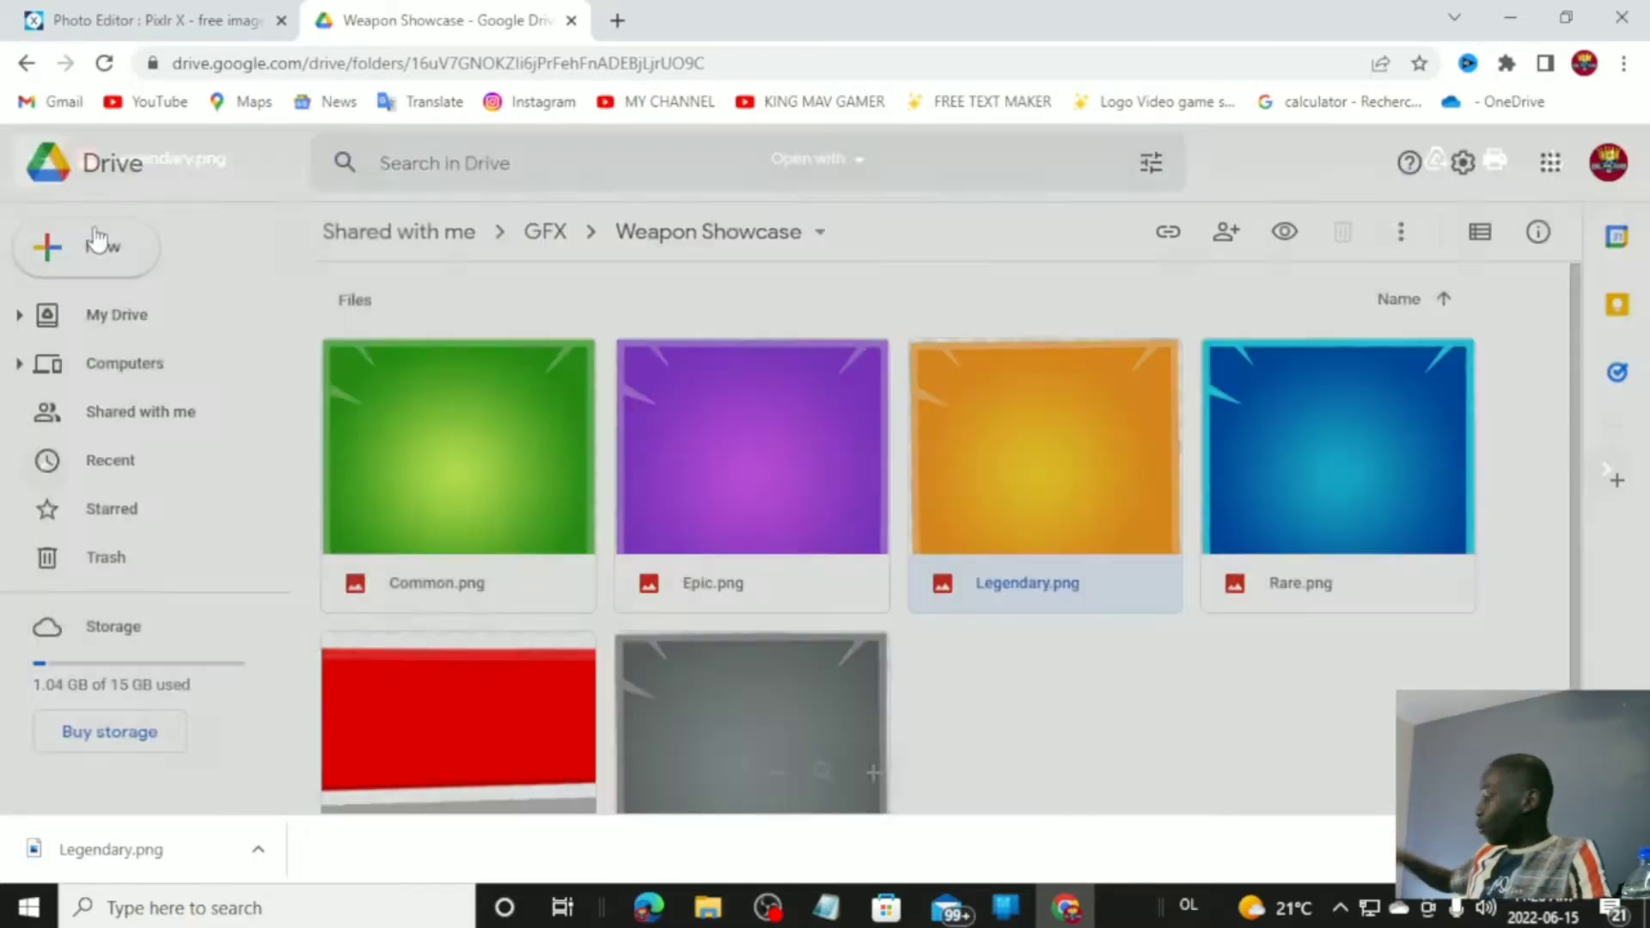
scroll(467, 584, down, 1)
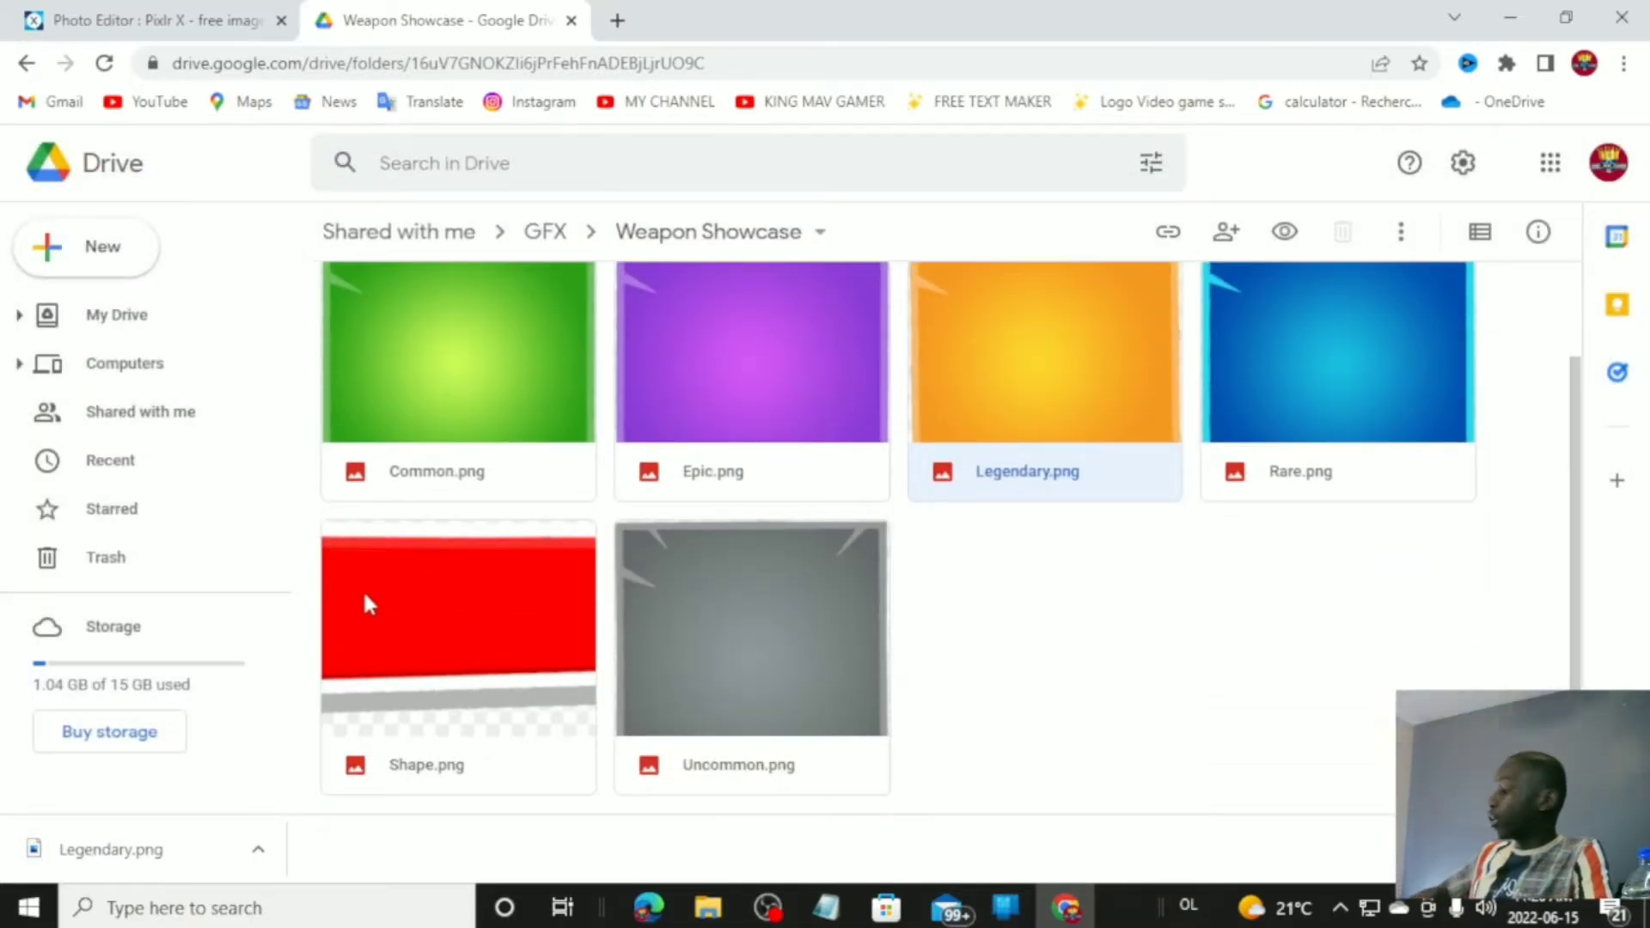
double_click(541, 679)
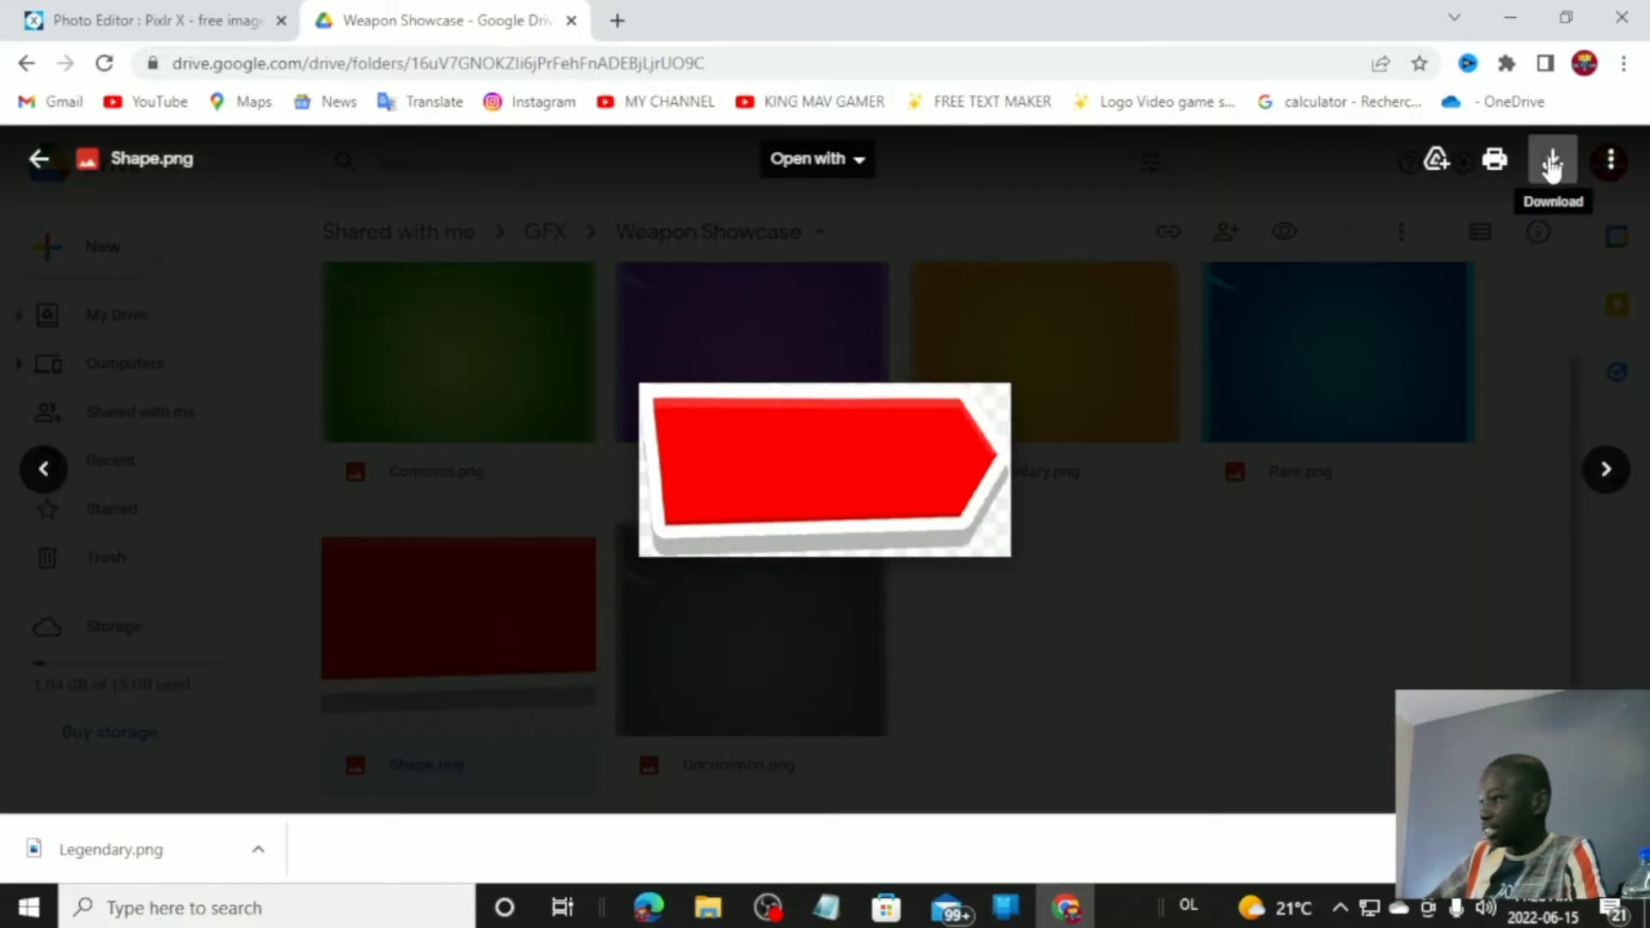
click(1552, 160)
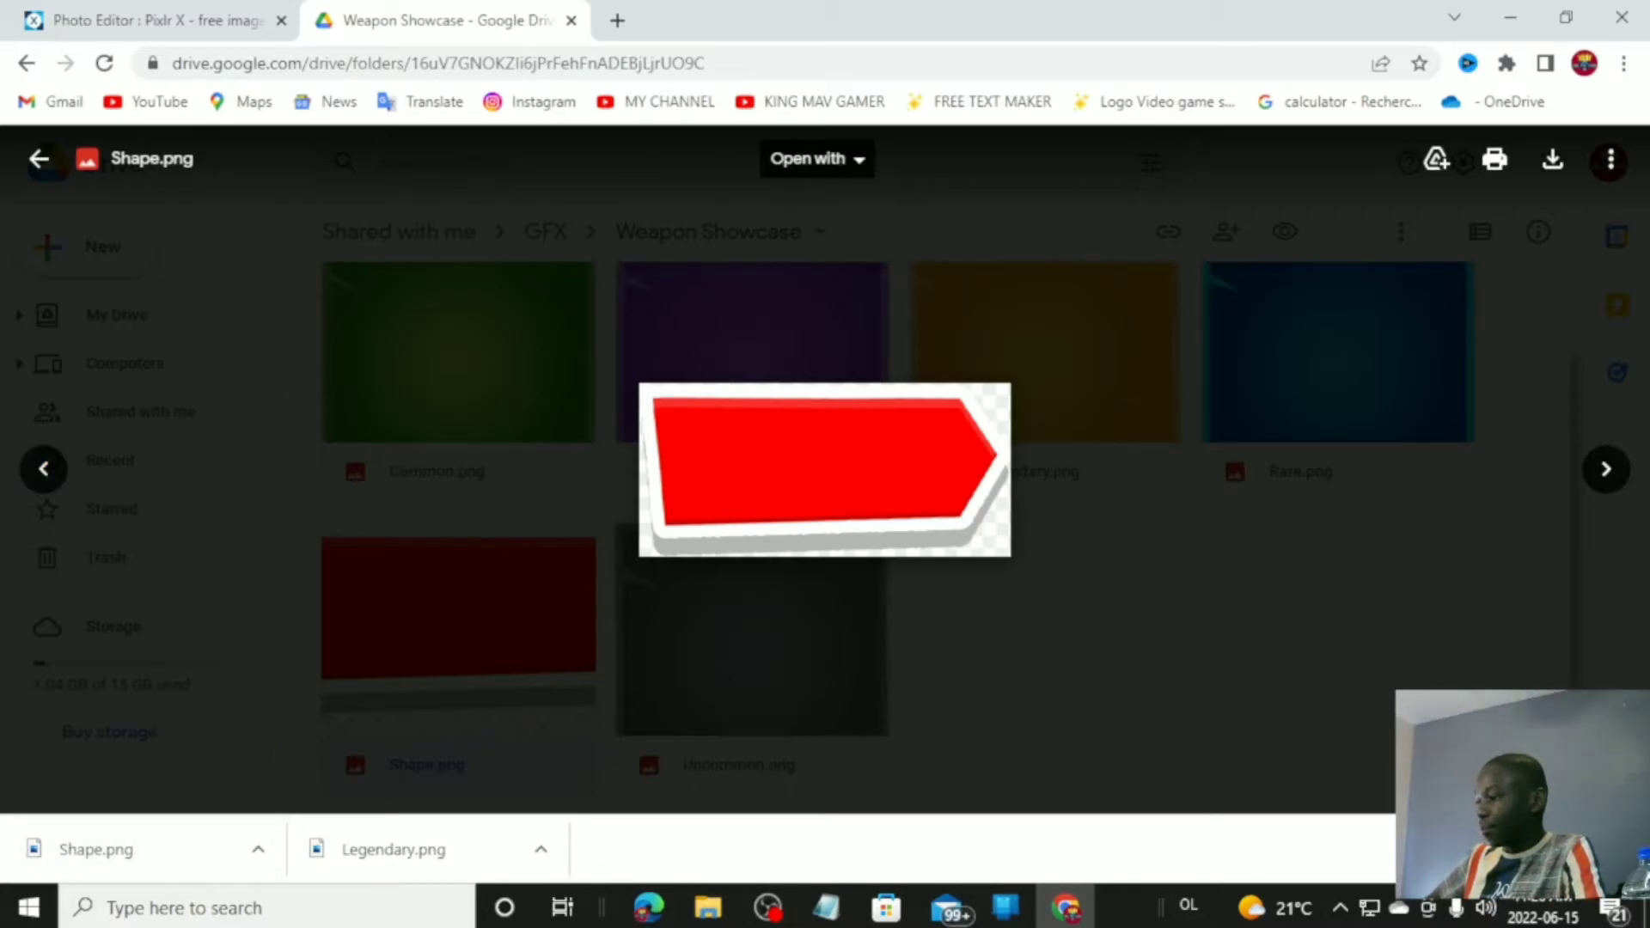
key(ctrl+shift+Tab)
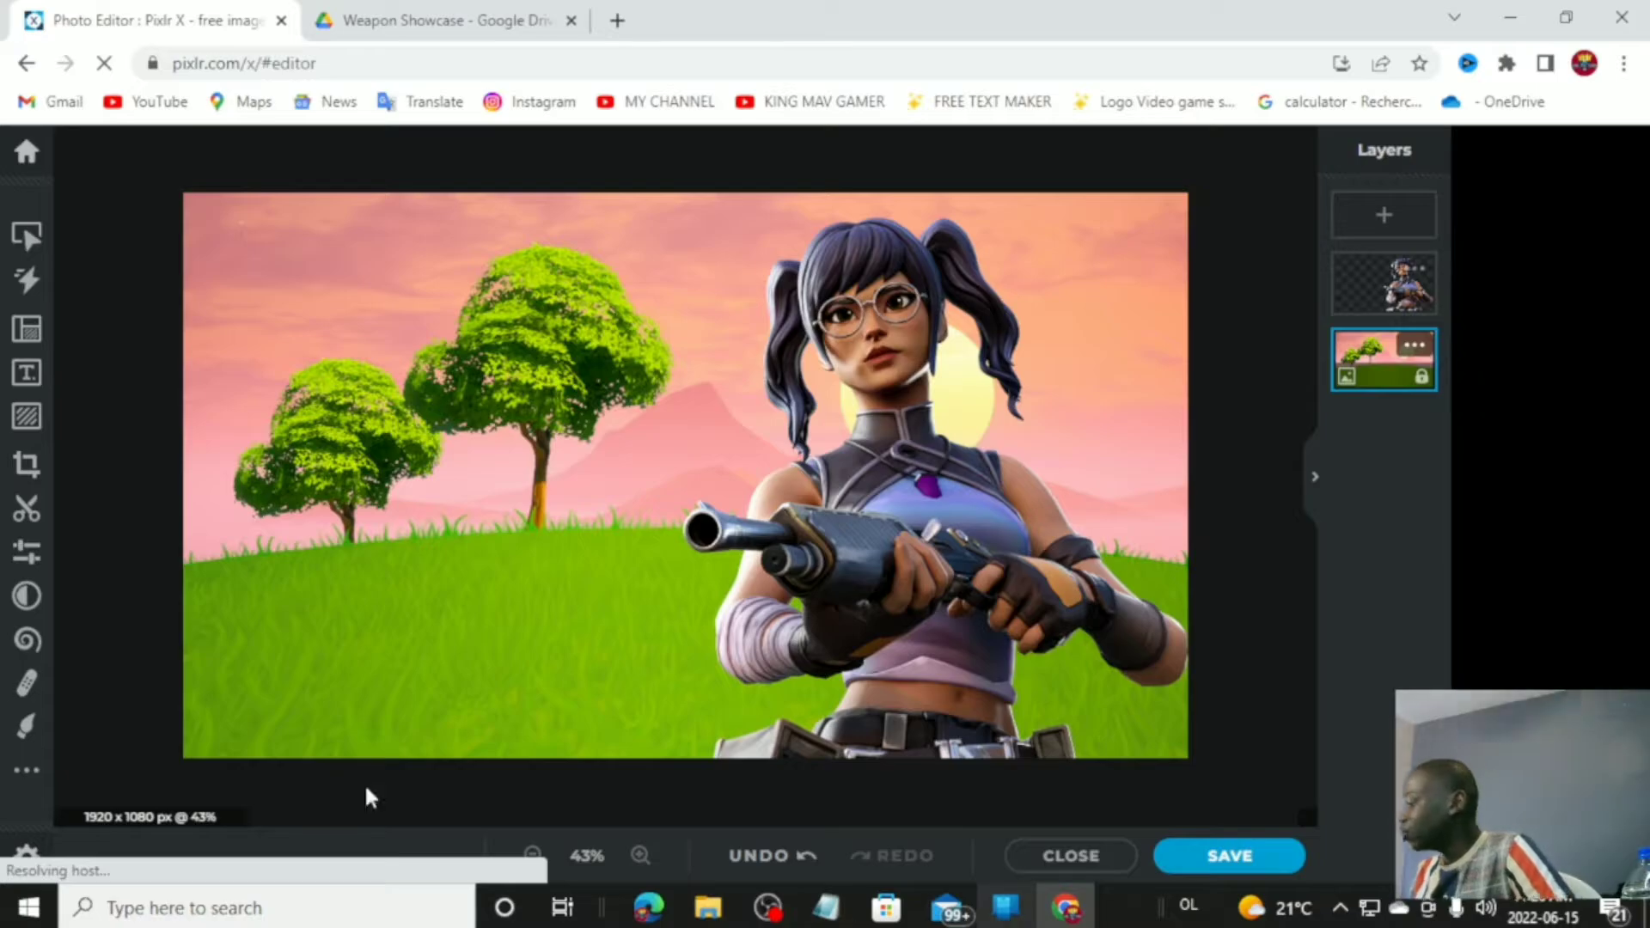
Step: Add Legendary.png from Downloads as a new layer on the canvas
click(27, 417)
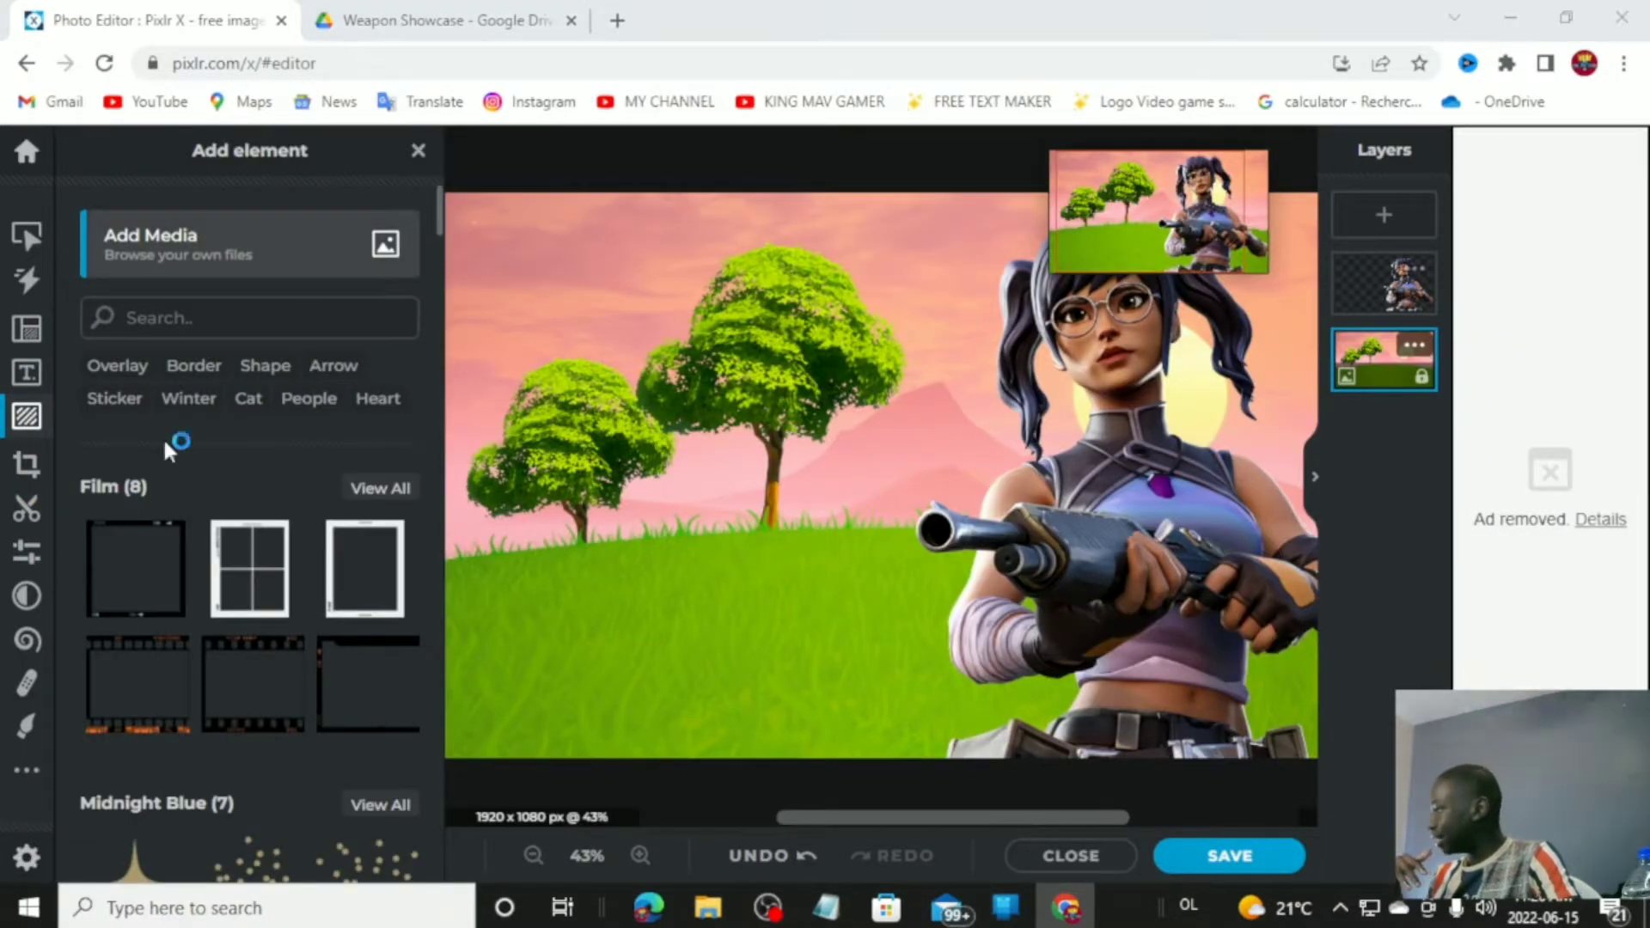
click(255, 258)
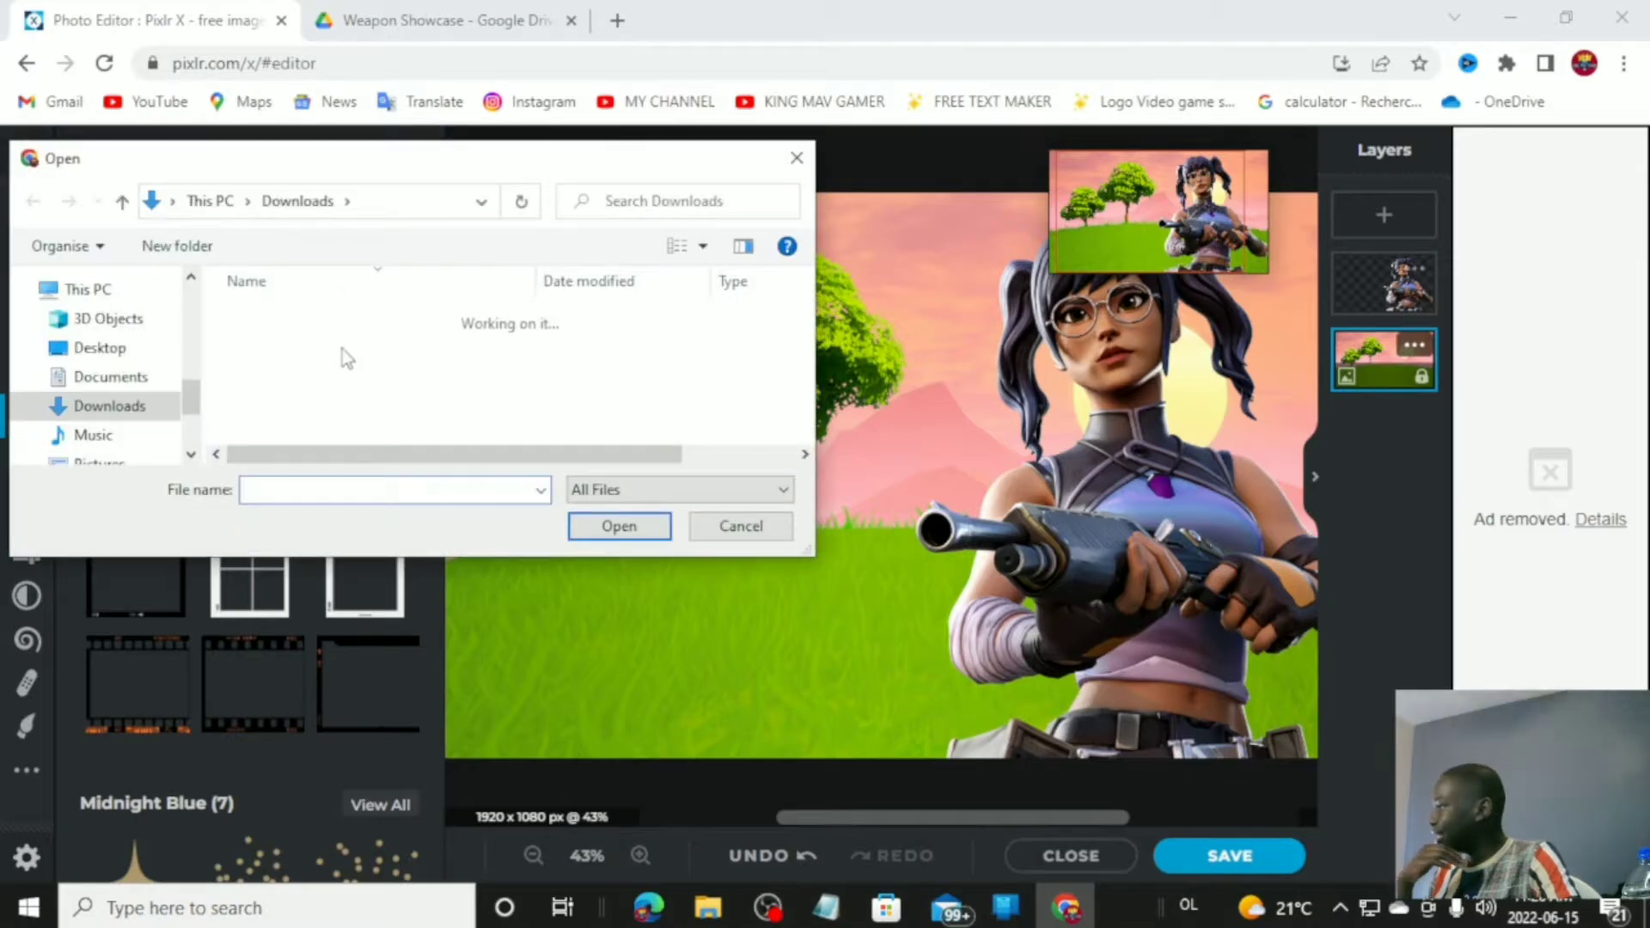
click(284, 376)
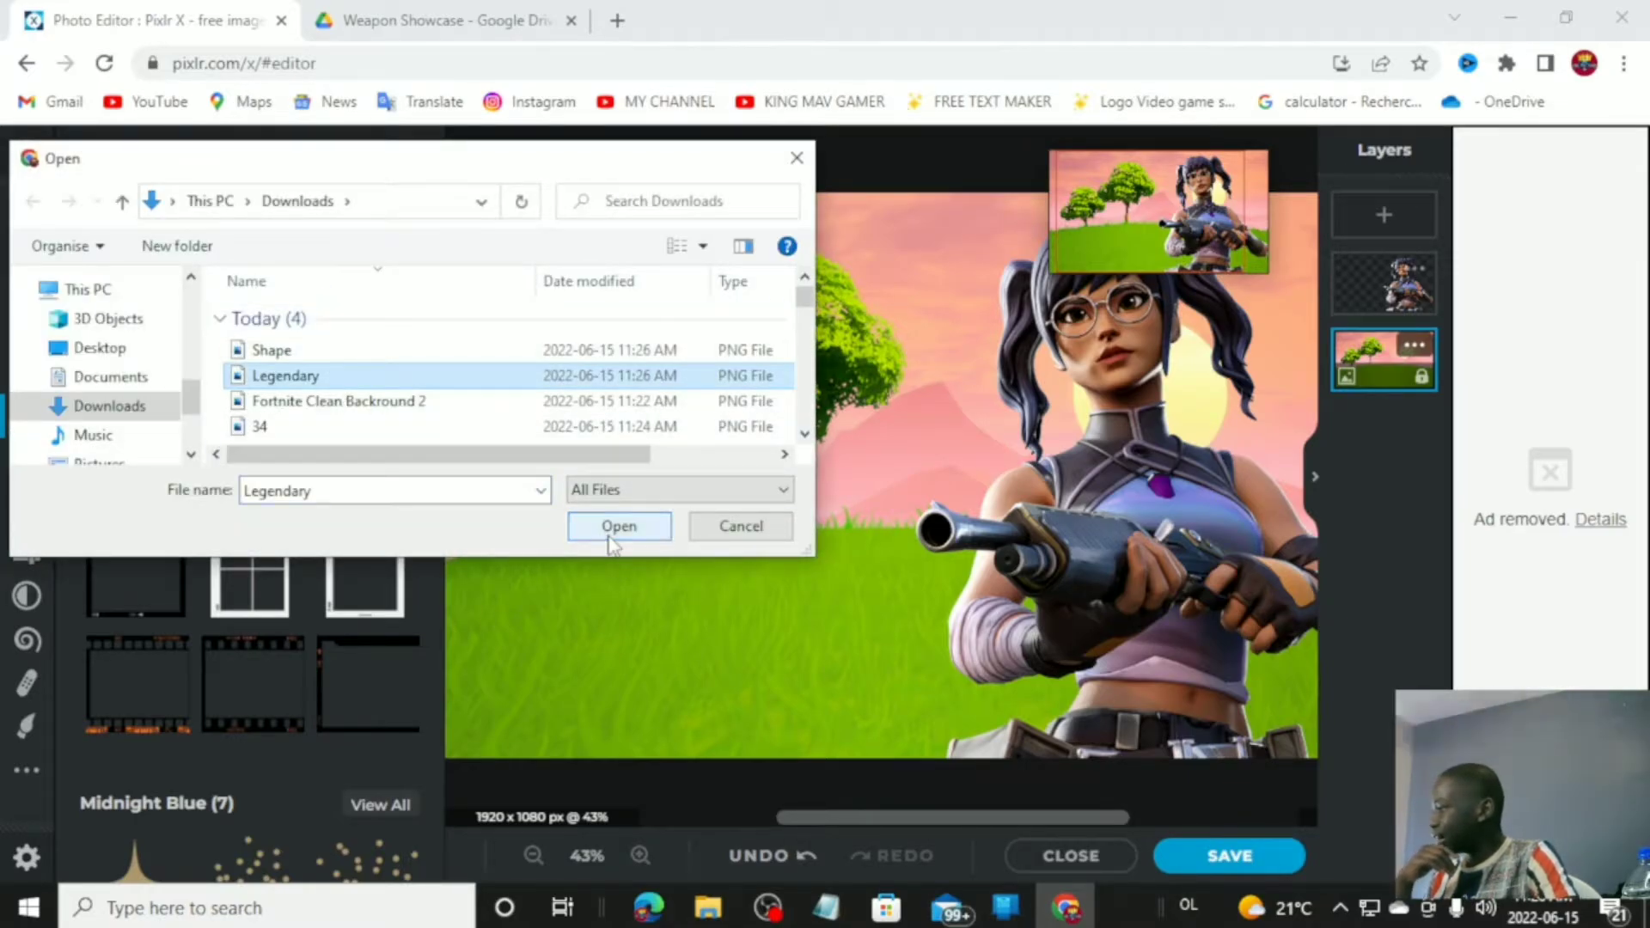
click(619, 526)
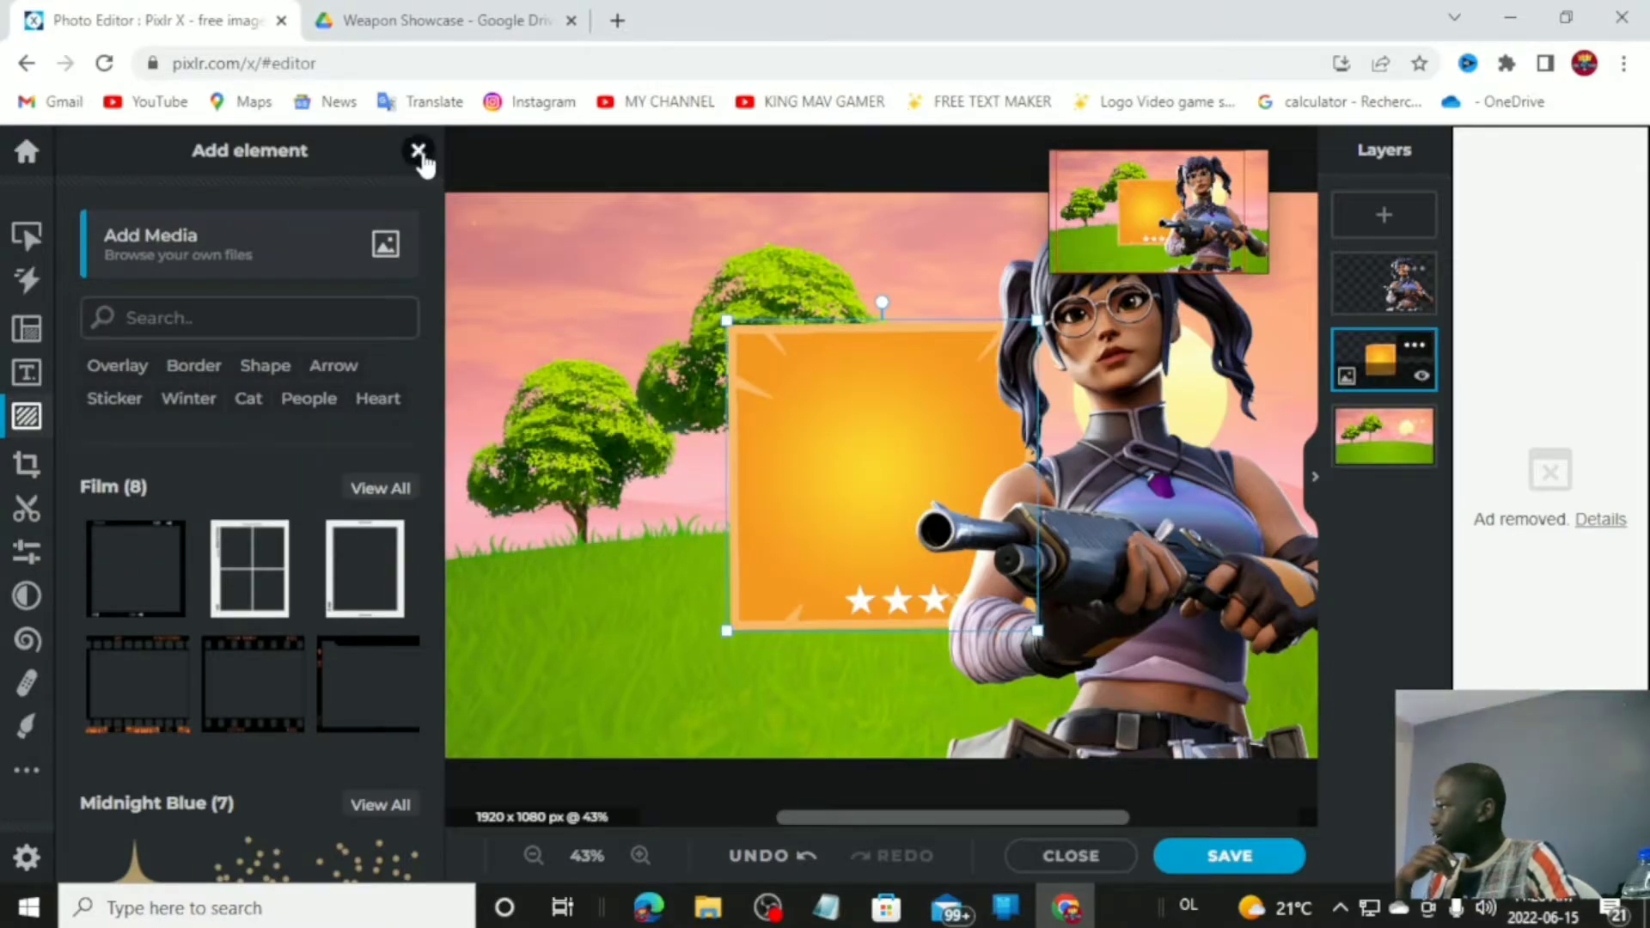
click(419, 151)
Step: Move the orange card frame to the canvas's left side and enlarge it
drag(564, 456, 341, 463)
drag(557, 666, 606, 719)
mouse_move(494, 614)
mouse_down()
mouse_move(497, 627)
mouse_move(478, 608)
mouse_up()
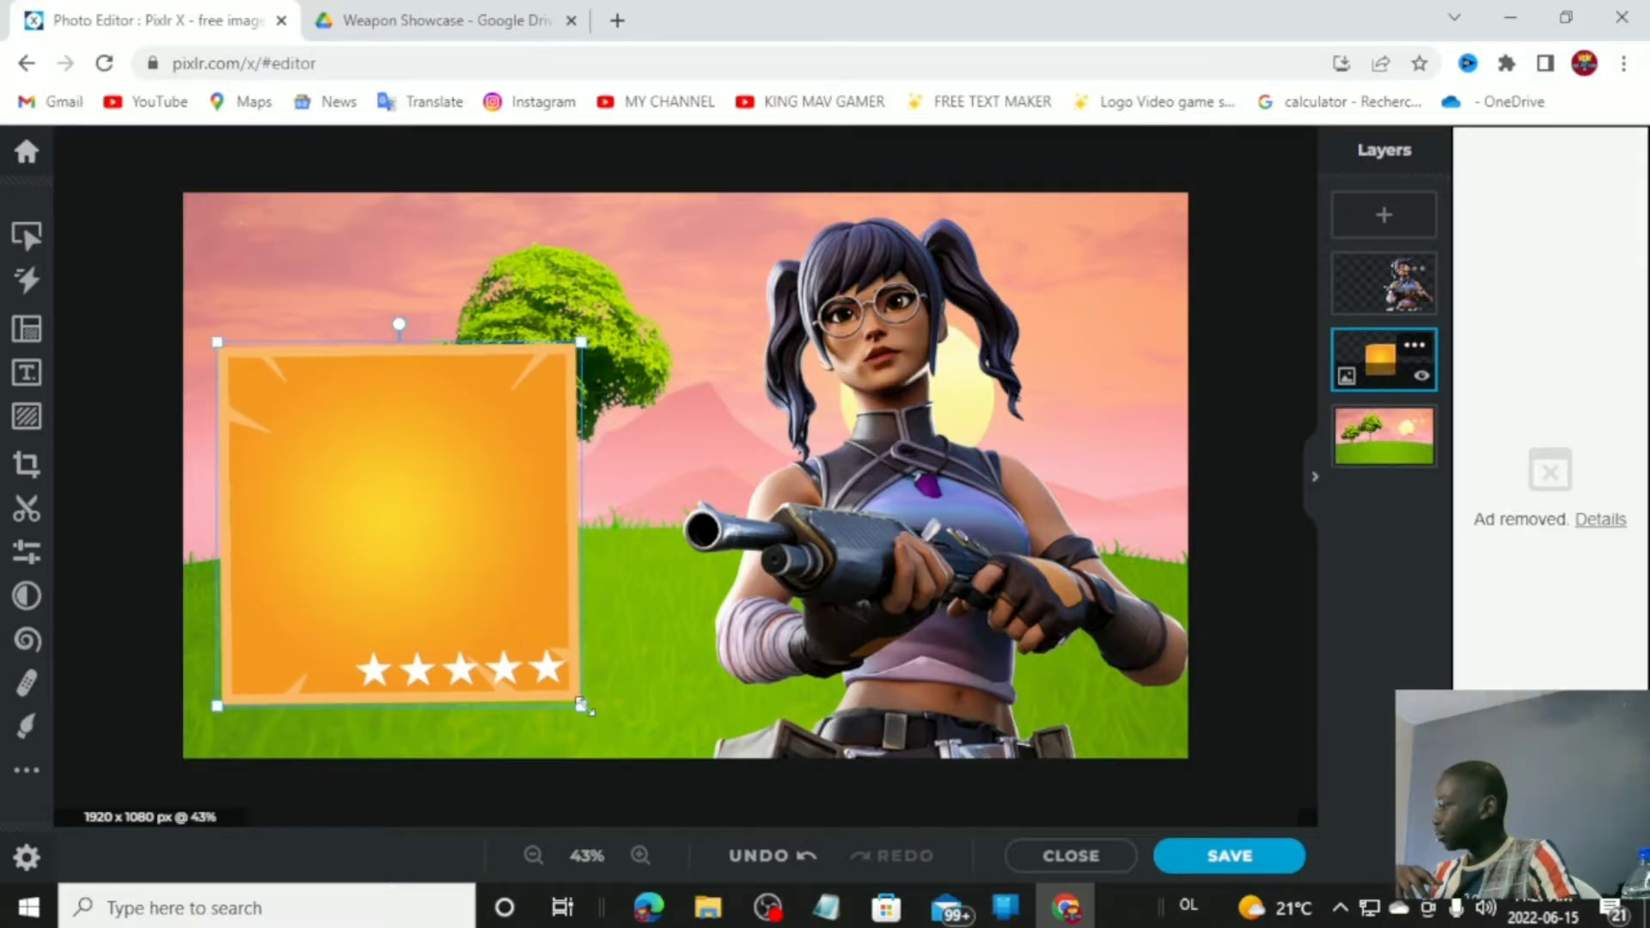
drag(572, 698, 560, 686)
drag(490, 582, 495, 608)
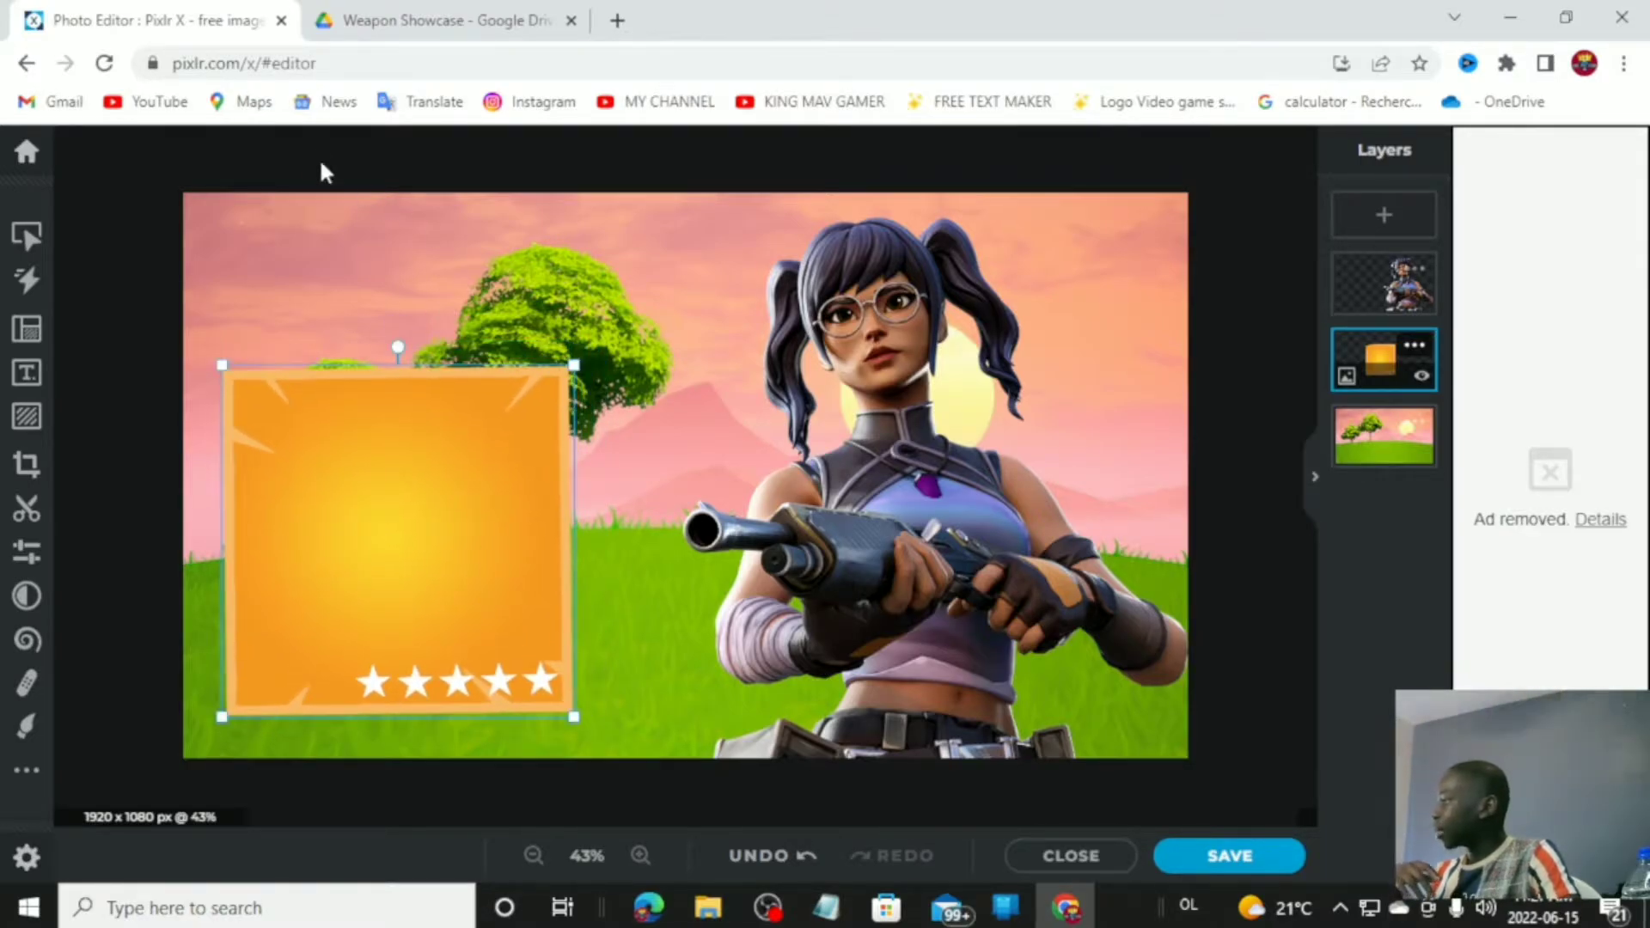
click(146, 215)
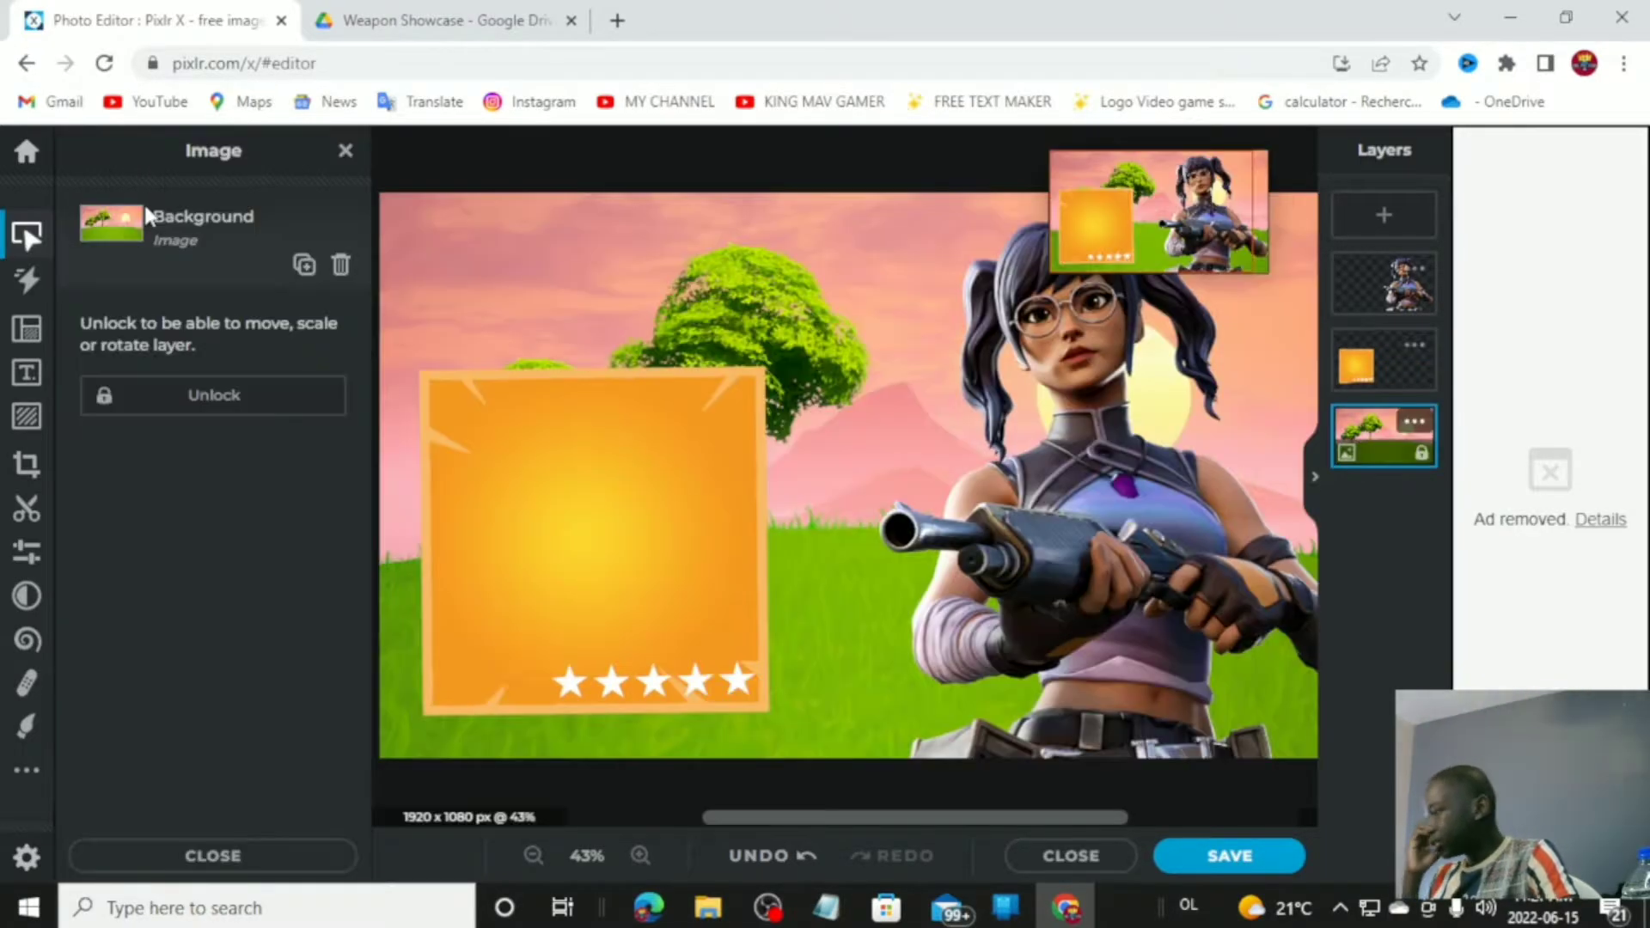
click(345, 150)
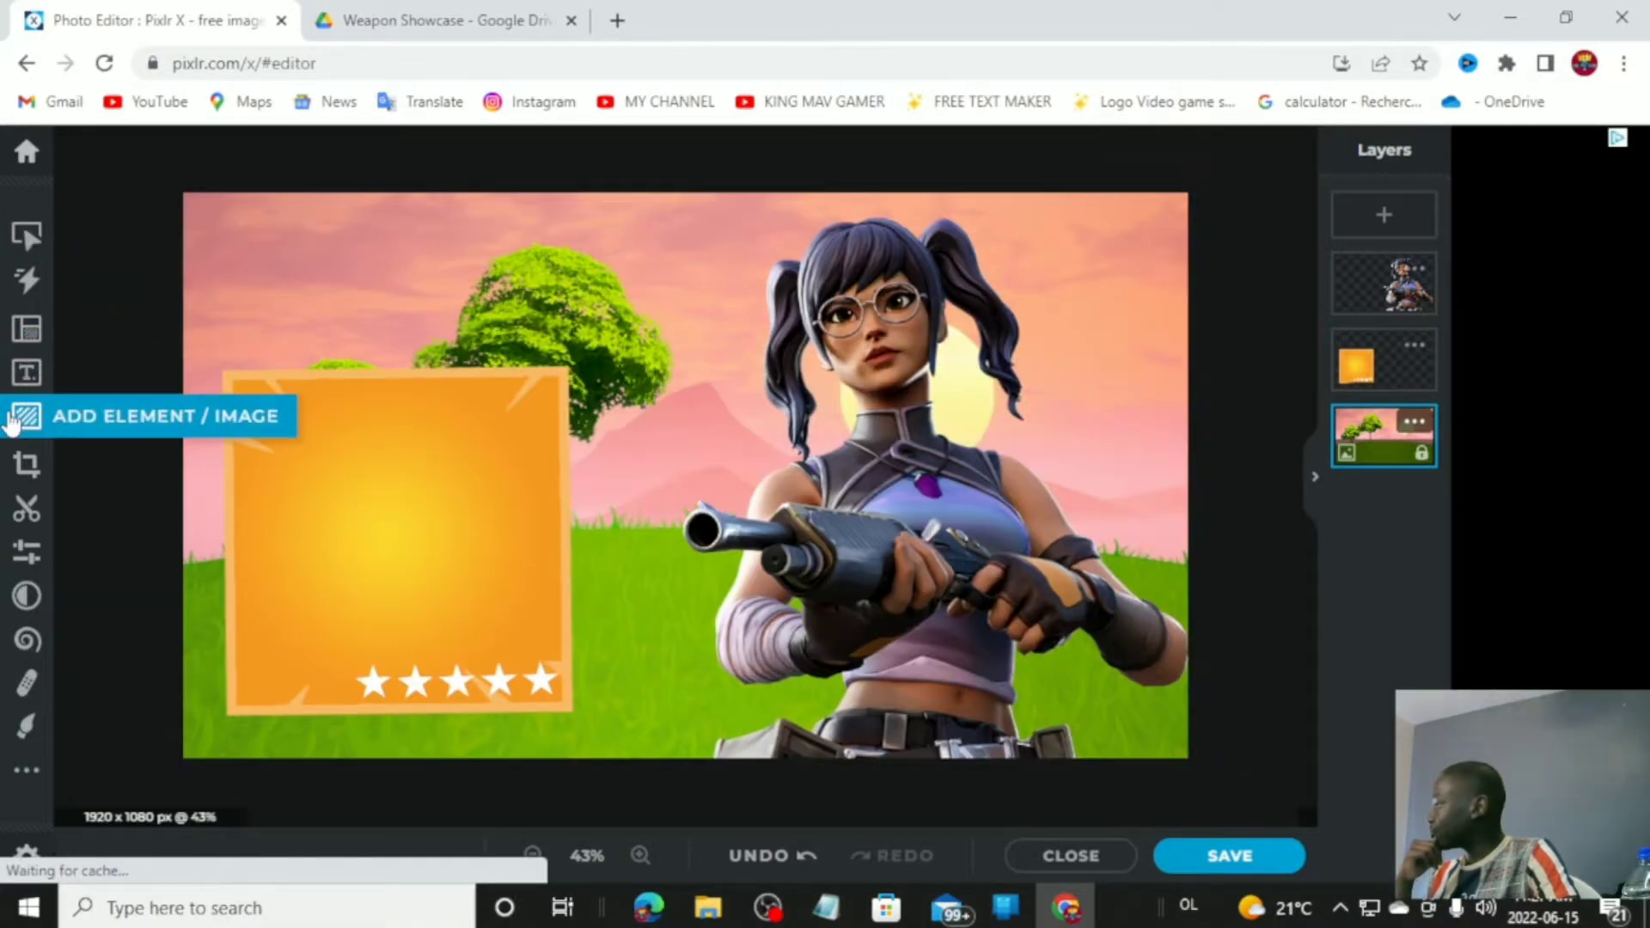
Step: Add Shape.png from Downloads and move the red arrow beside the orange frame
click(26, 417)
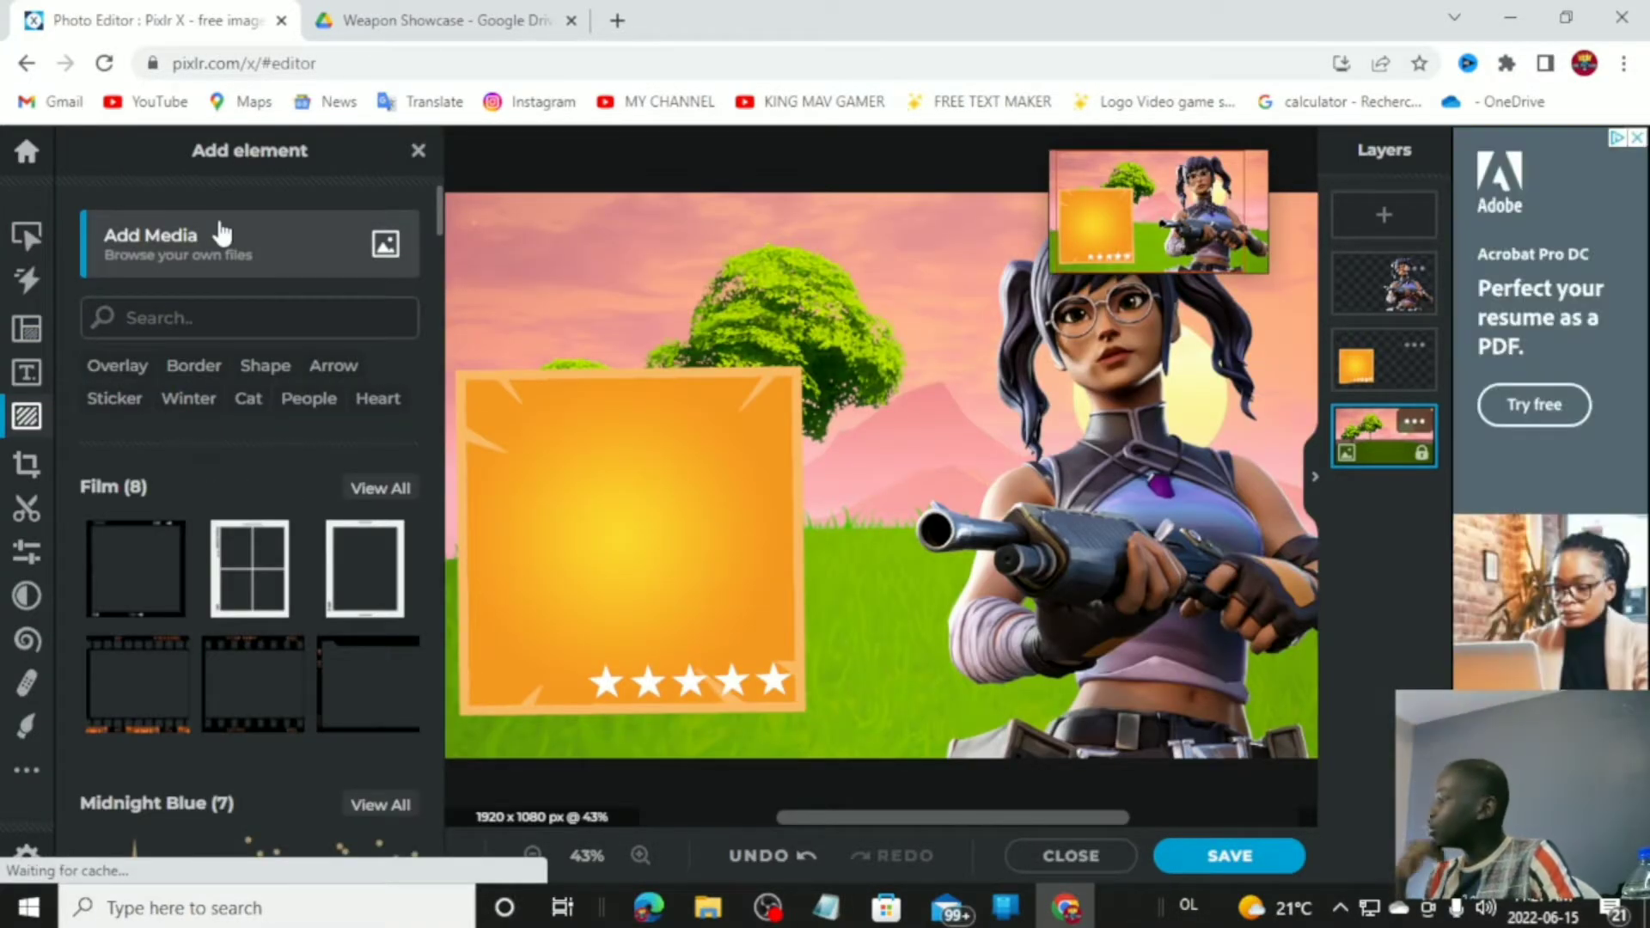
click(198, 258)
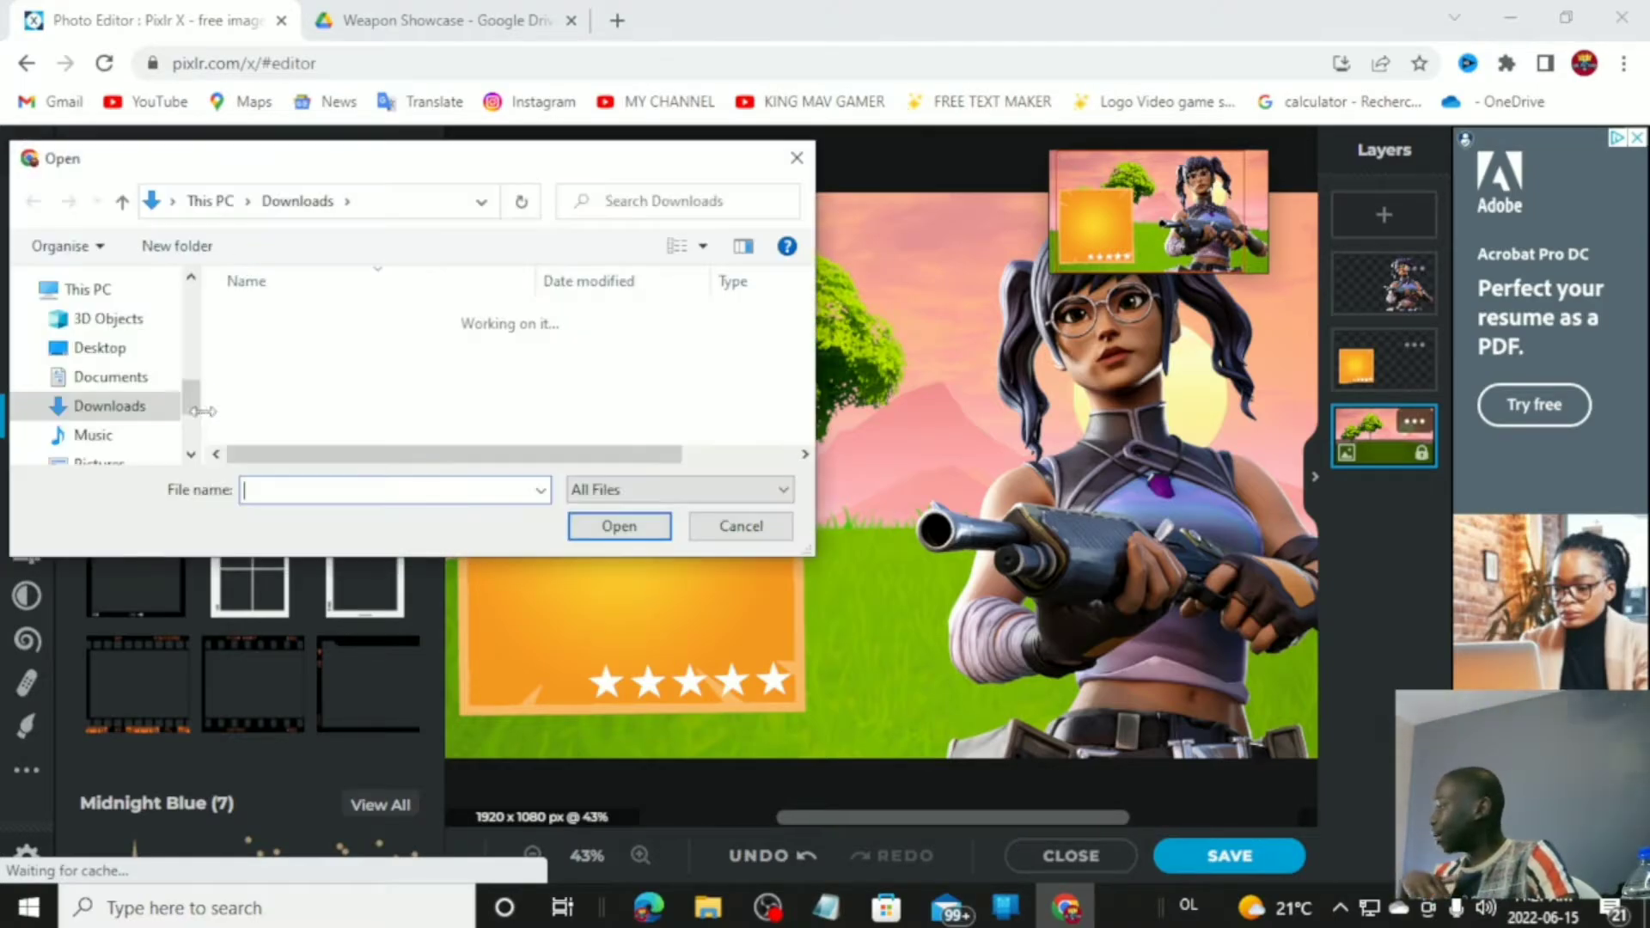
click(271, 350)
click(606, 525)
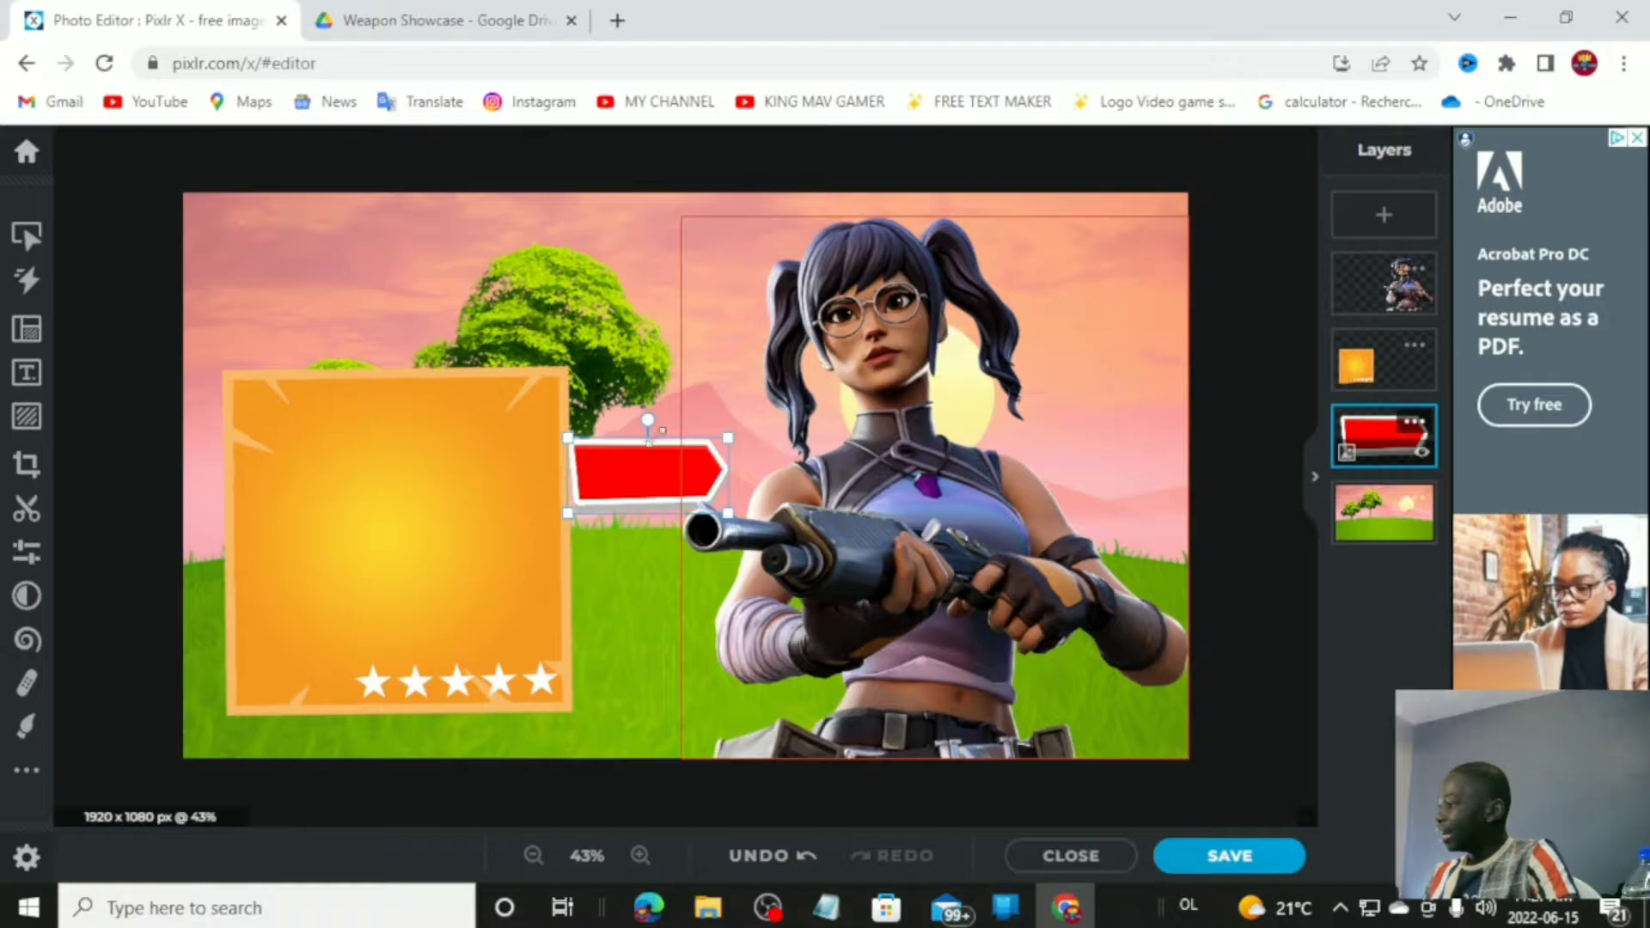
drag(627, 460, 559, 297)
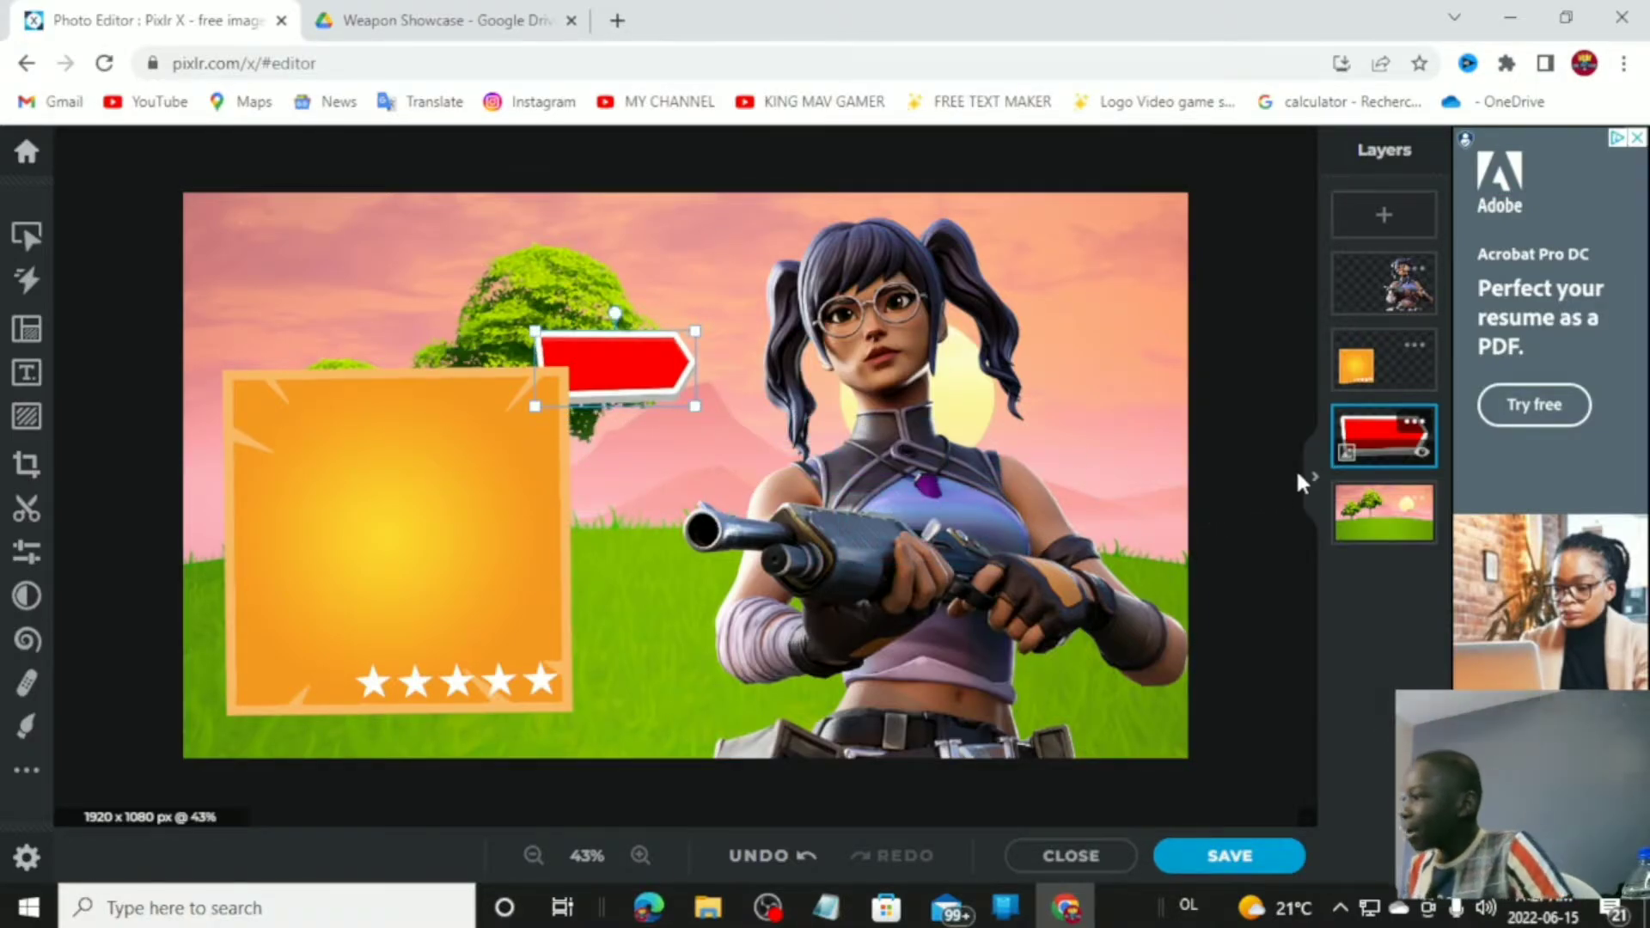
Step: Bring the 306 x 143 red arrow layer to the top and place it top-left, above the frame
drag(1373, 434, 1382, 283)
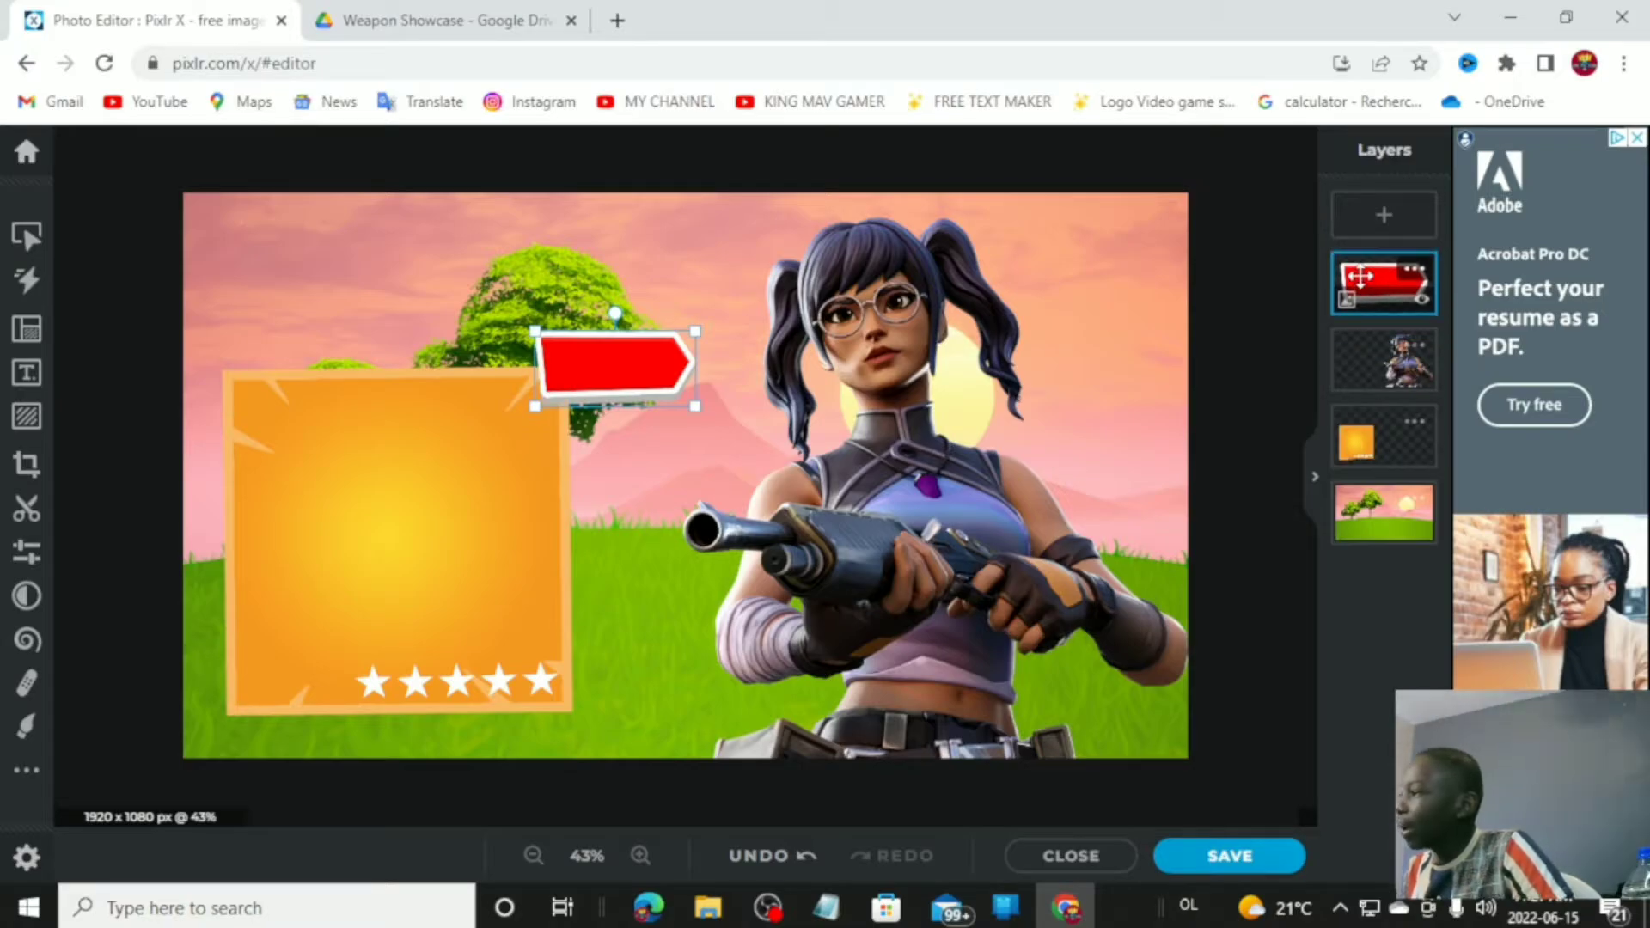
drag(664, 389, 306, 358)
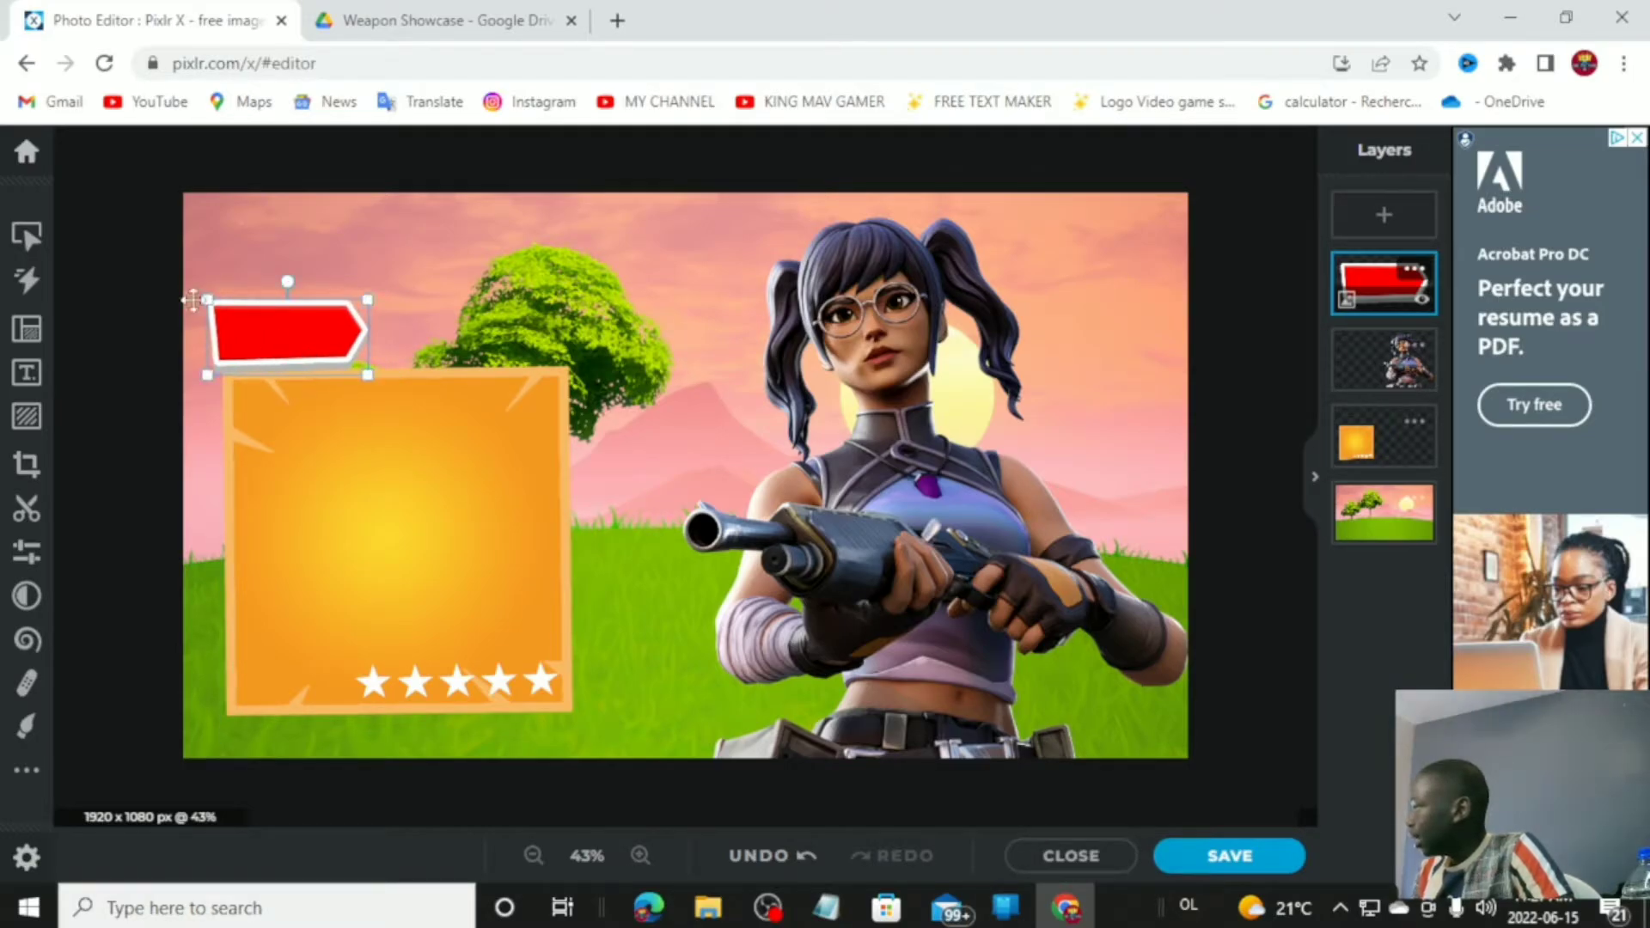
click(185, 300)
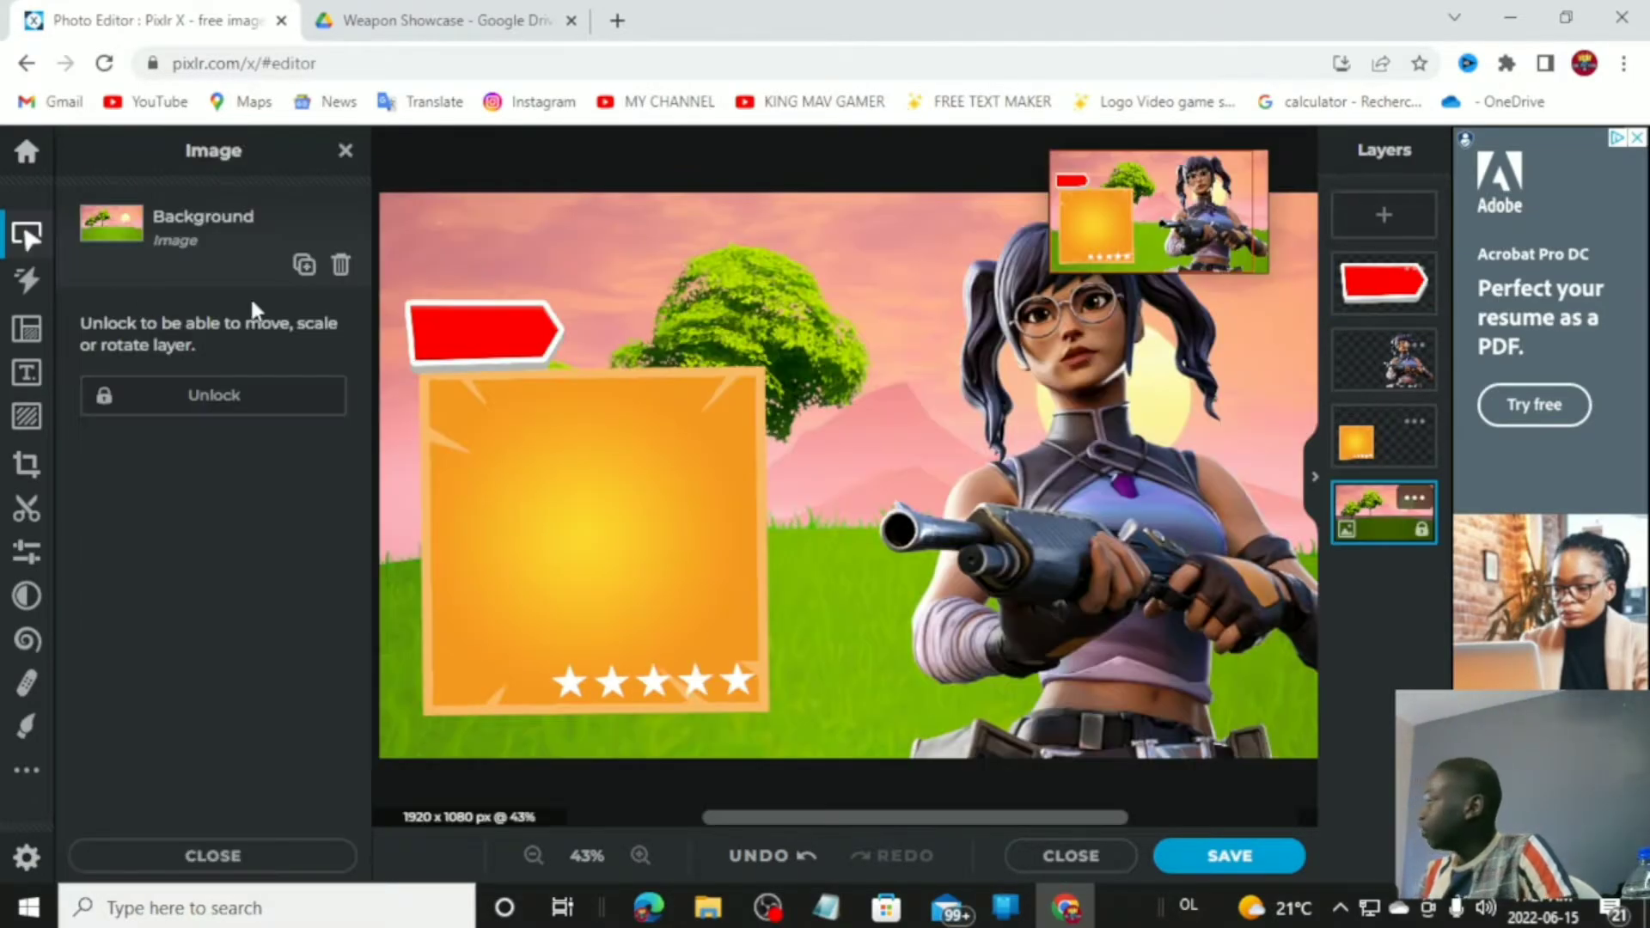
click(344, 153)
click(277, 346)
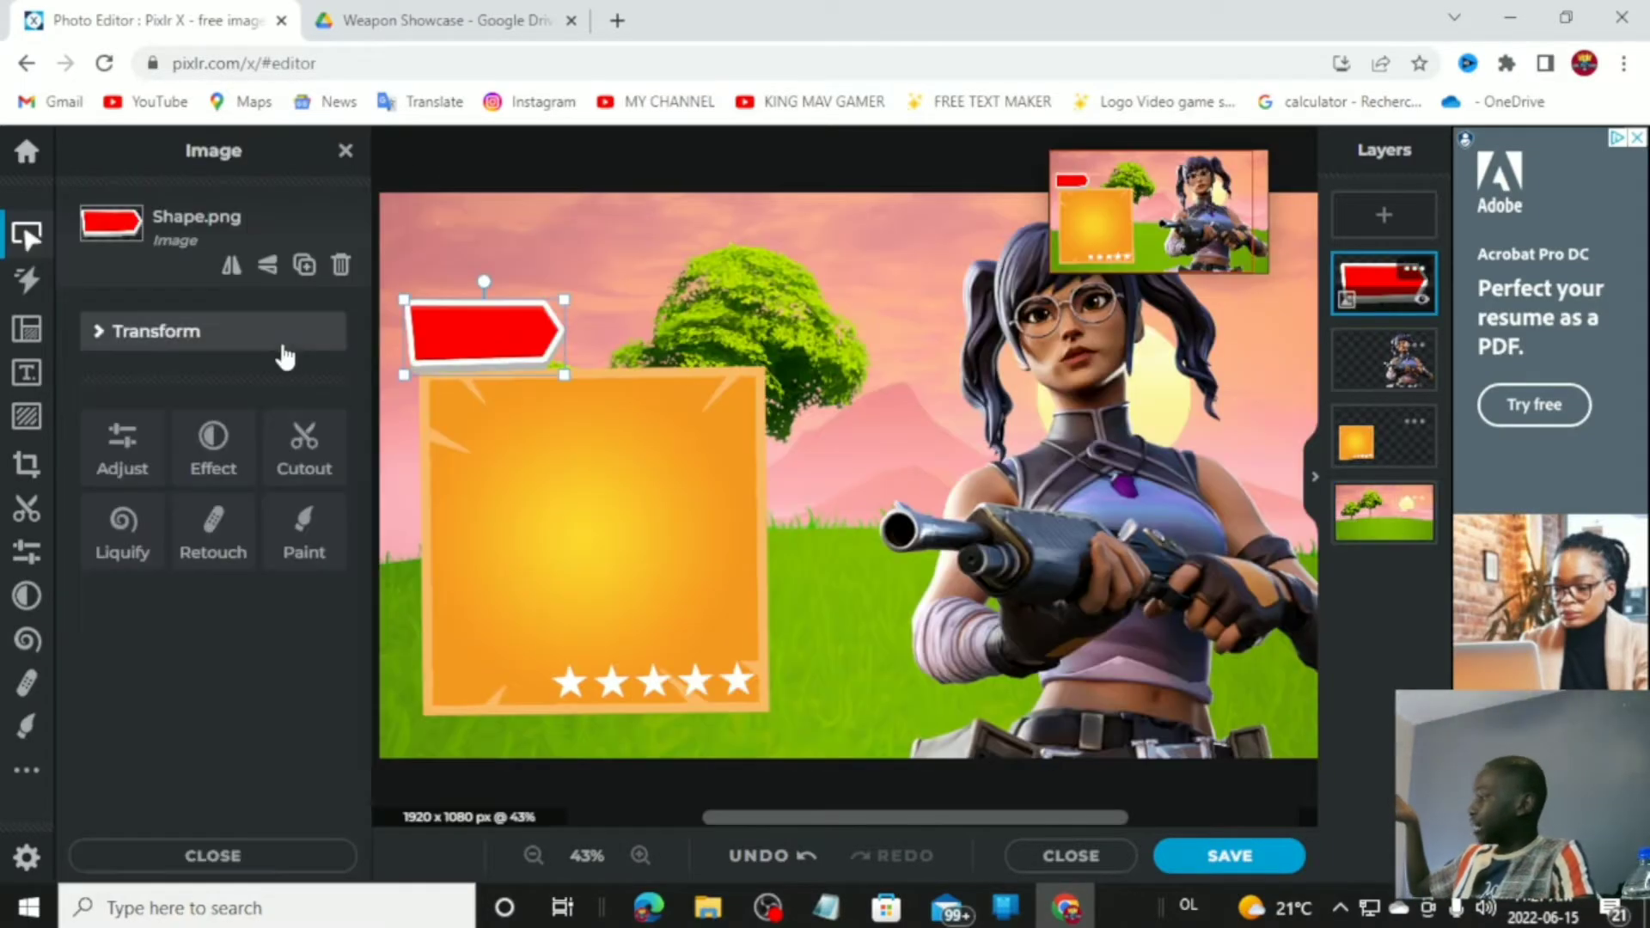
click(277, 343)
drag(442, 328, 441, 348)
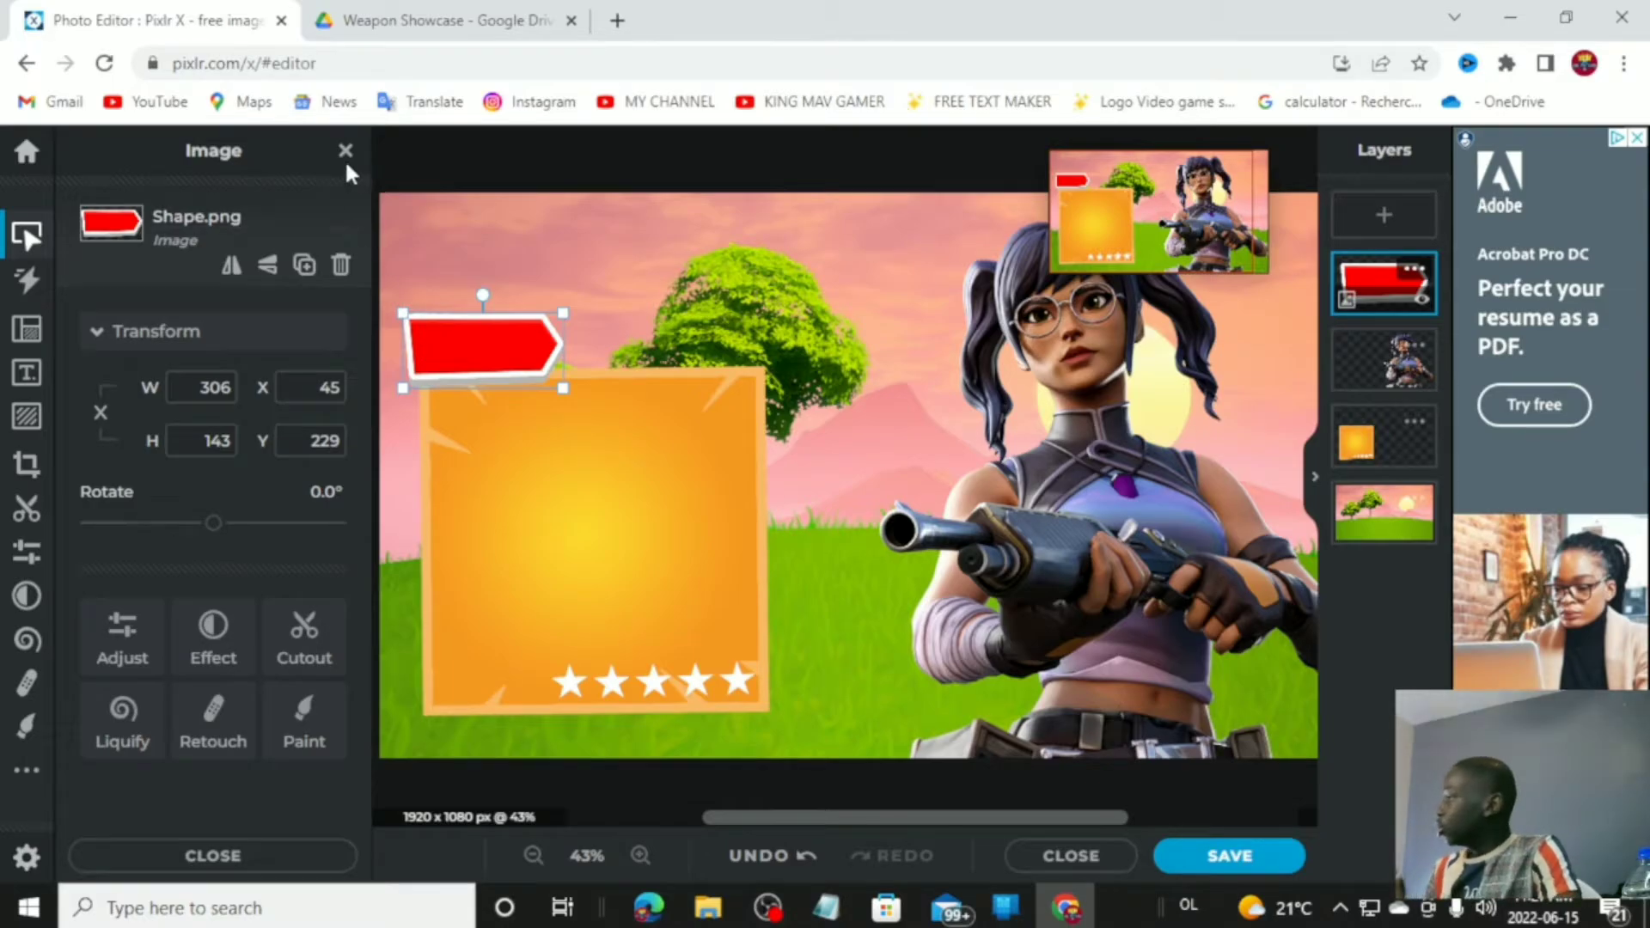